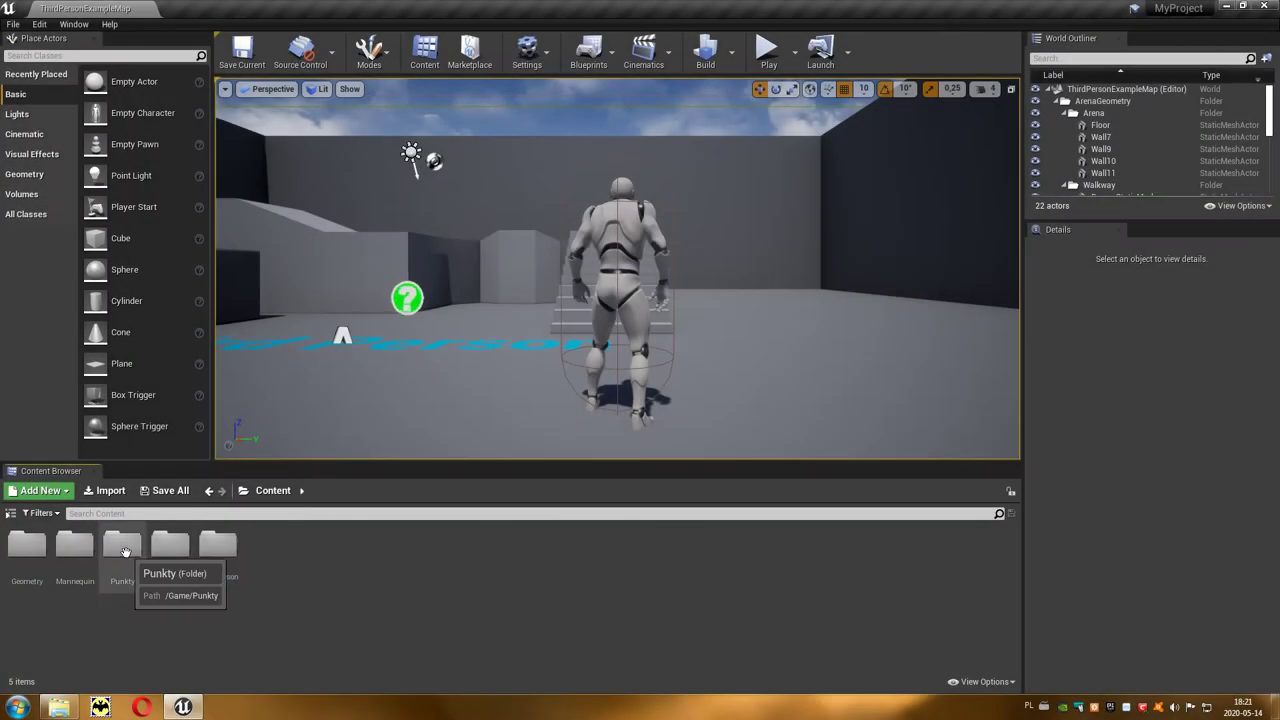
# Browse into Punkty/SM_Marchew_01 and select the SM_Marchew_01 carrot mesh
pyautogui.click(125, 552)
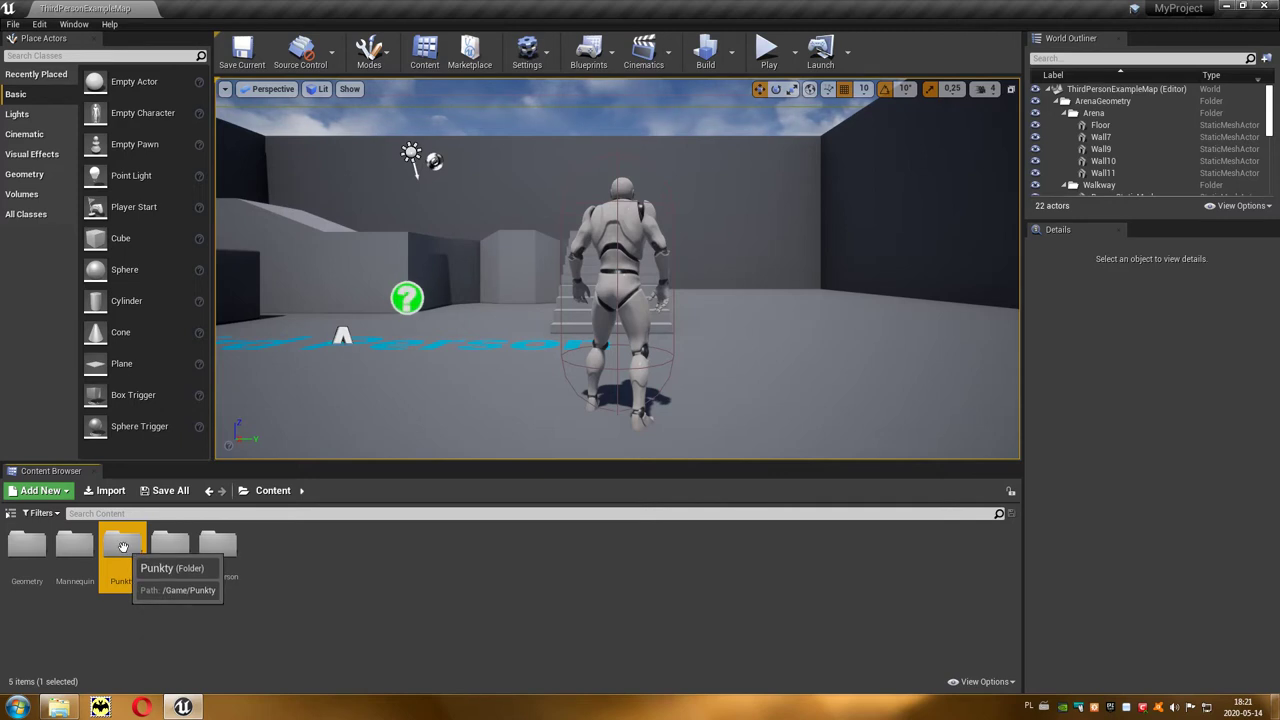
pyautogui.doubleClick(124, 547)
pyautogui.click(14, 545)
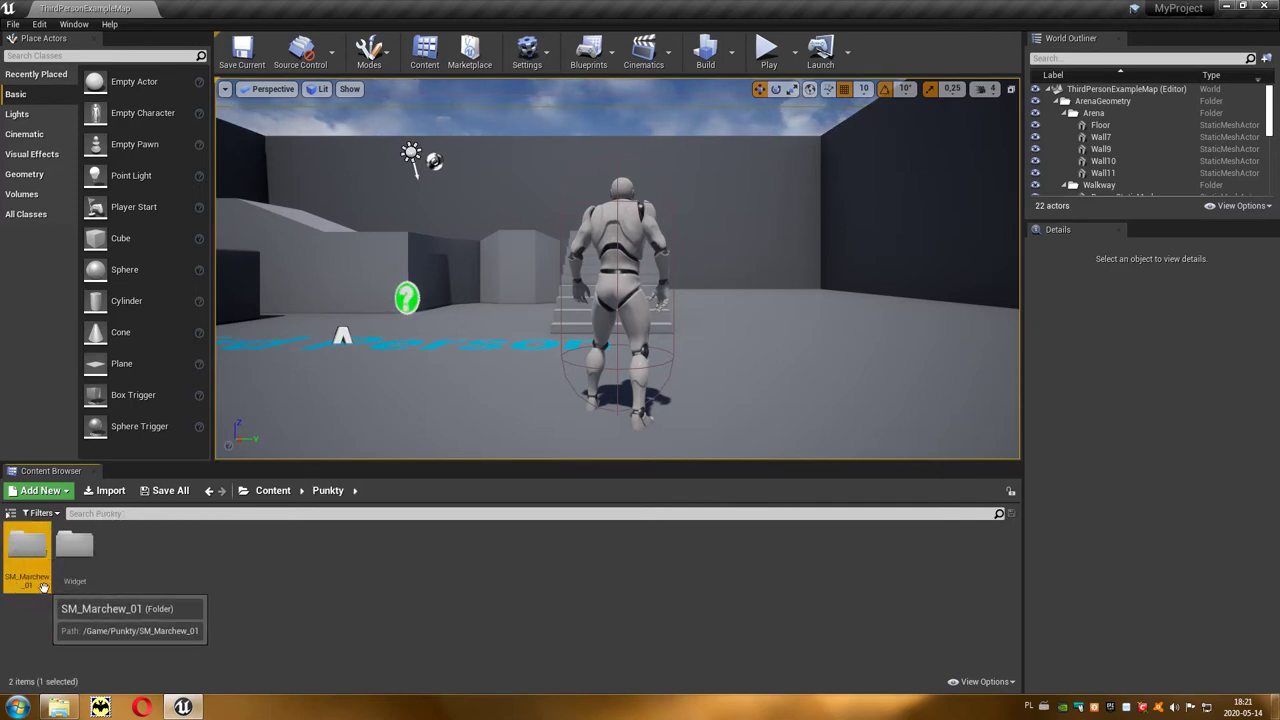
pyautogui.doubleClick(30, 550)
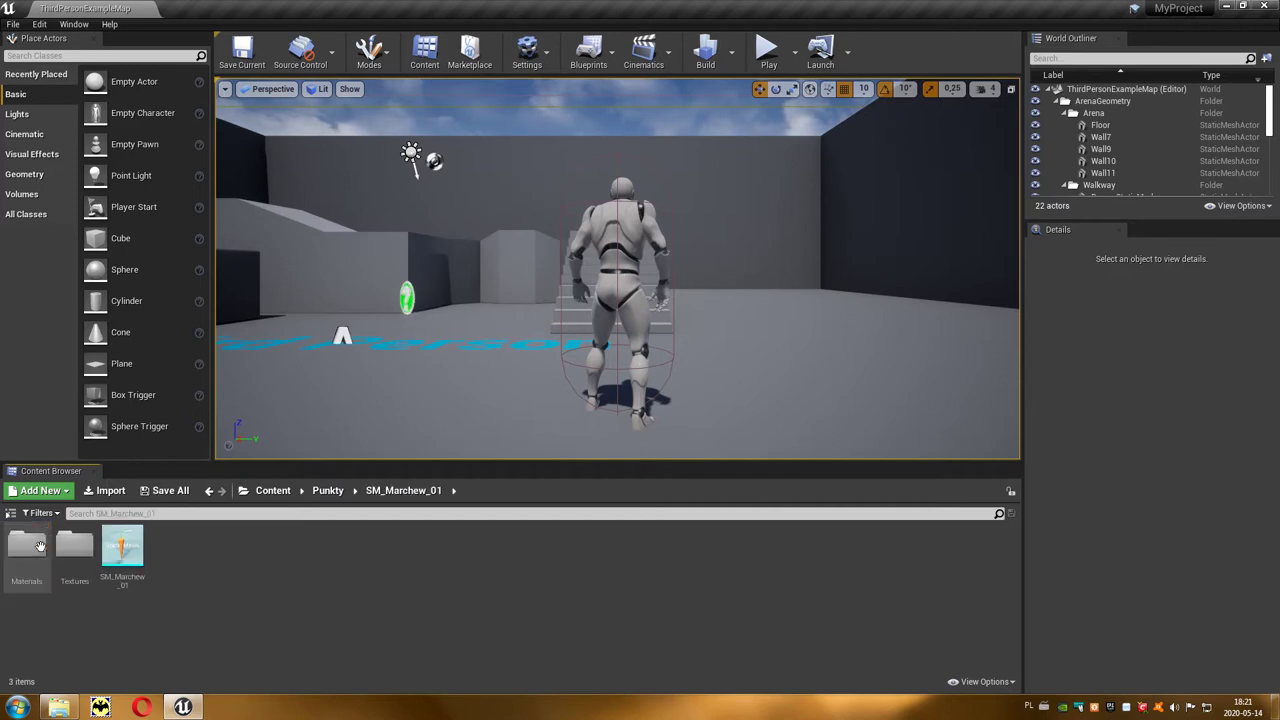
pyautogui.click(138, 553)
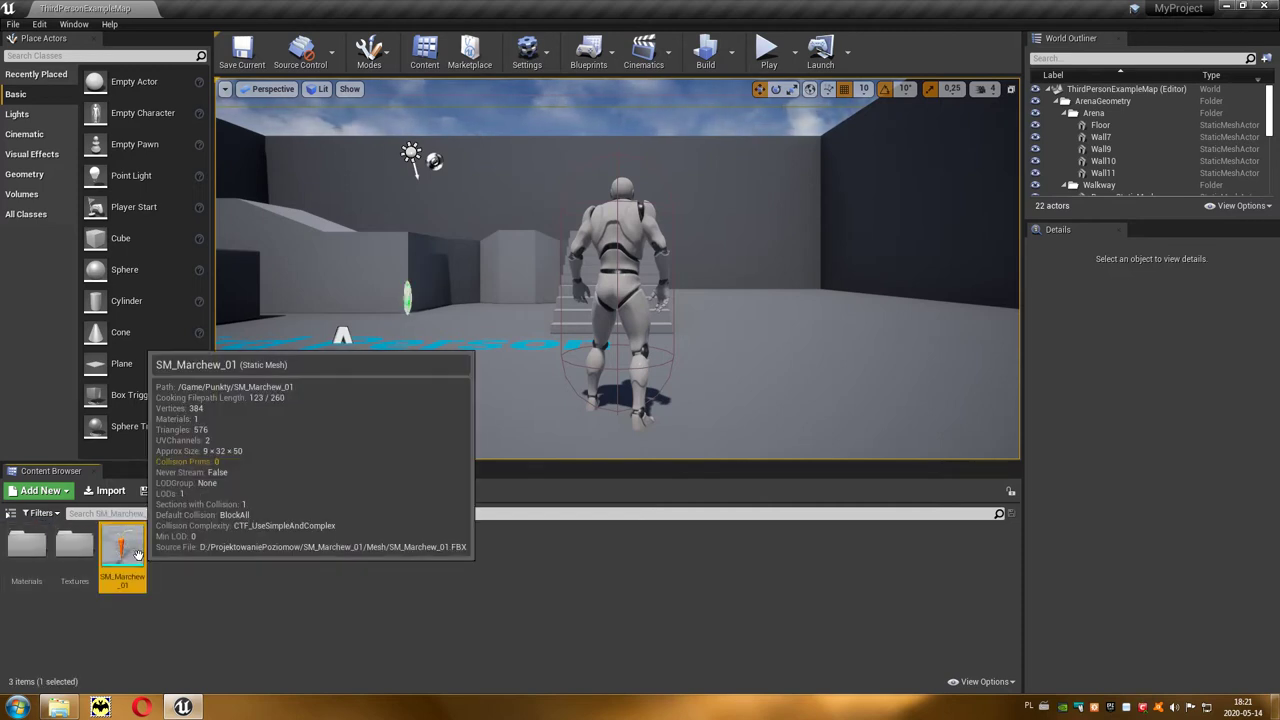
pyautogui.doubleClick(138, 553)
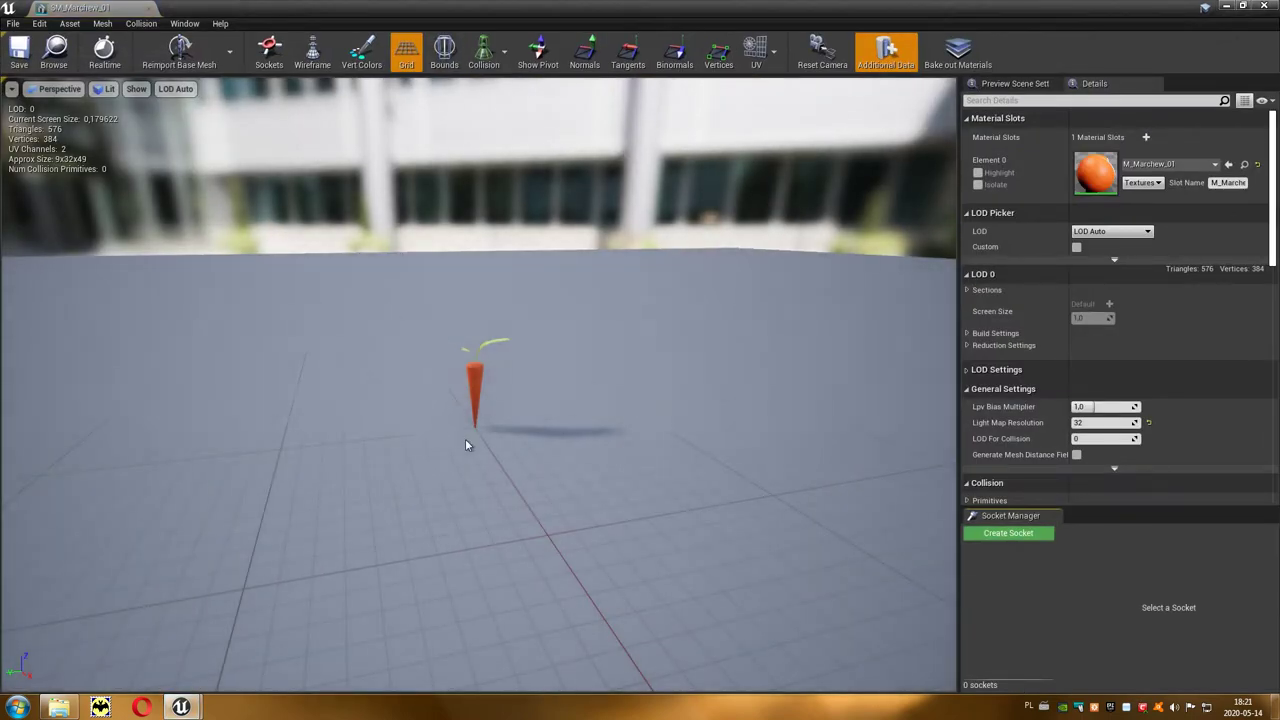
pyautogui.moveTo(465, 438); pyautogui.dragTo(485, 470)
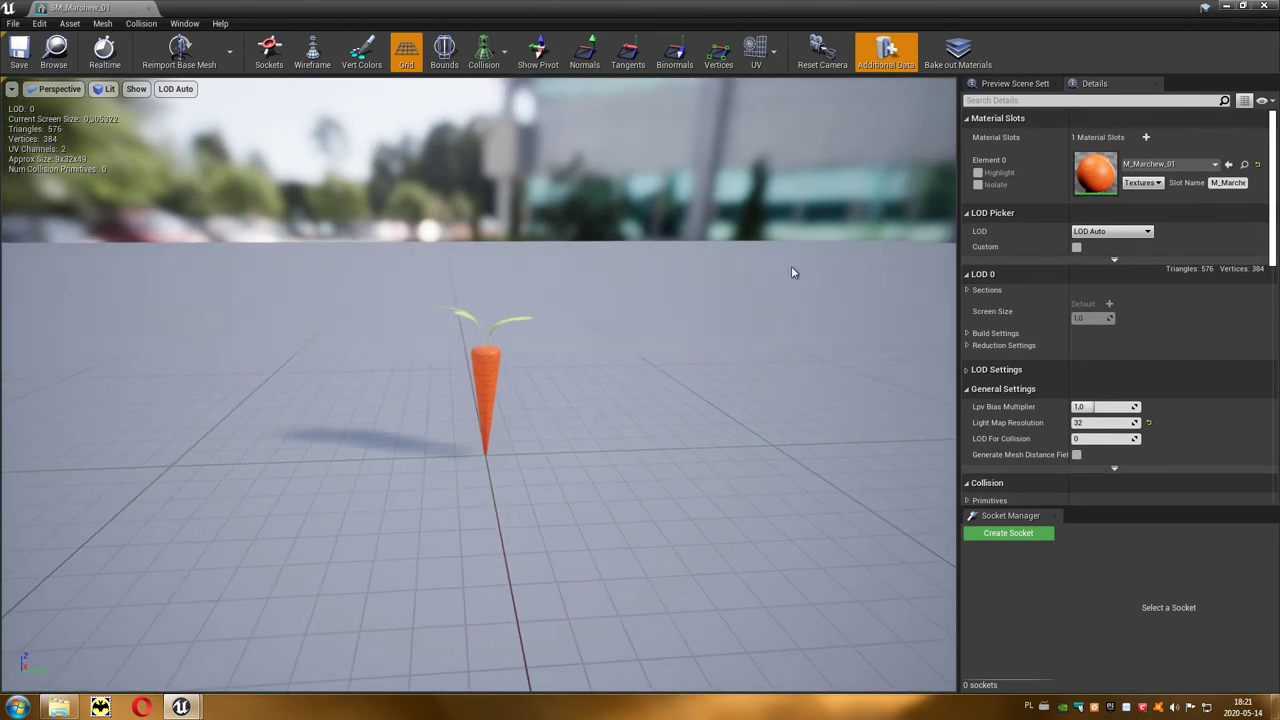
pyautogui.click(1265, 7)
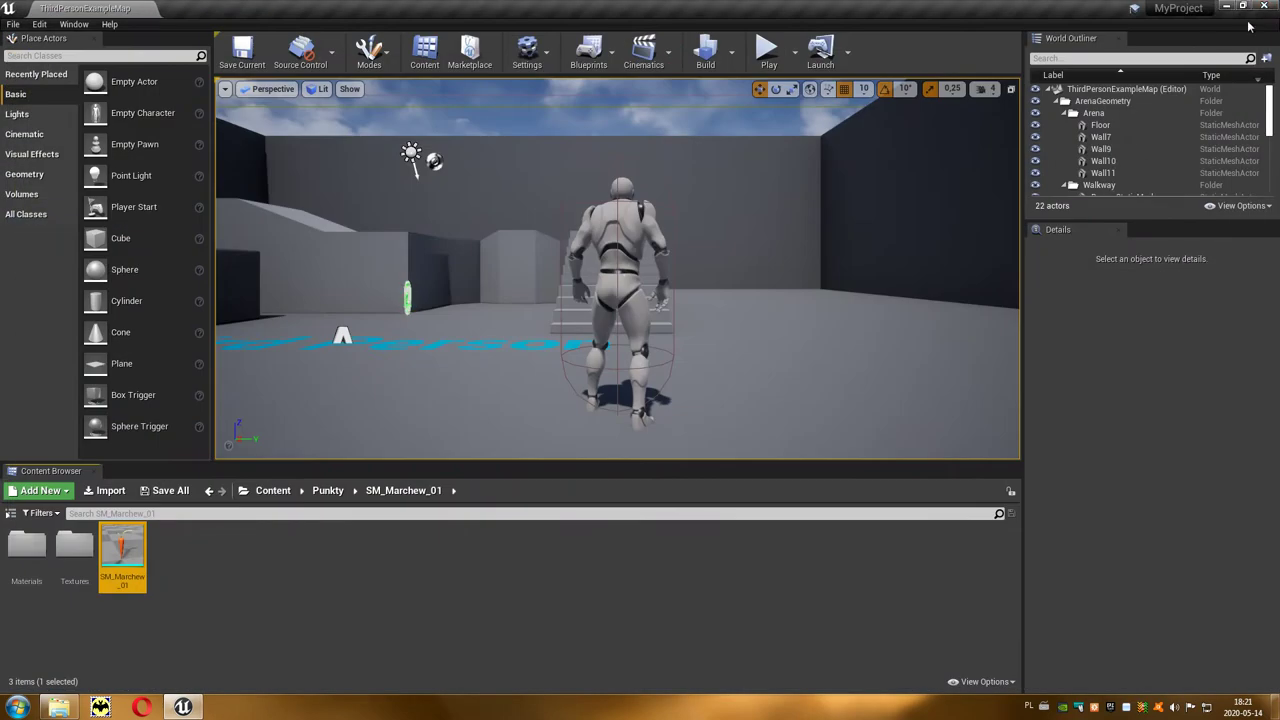
# Back in Punkty, add a Blueprint Class with parent Actor named BP_Punkt_01
pyautogui.click(328, 491)
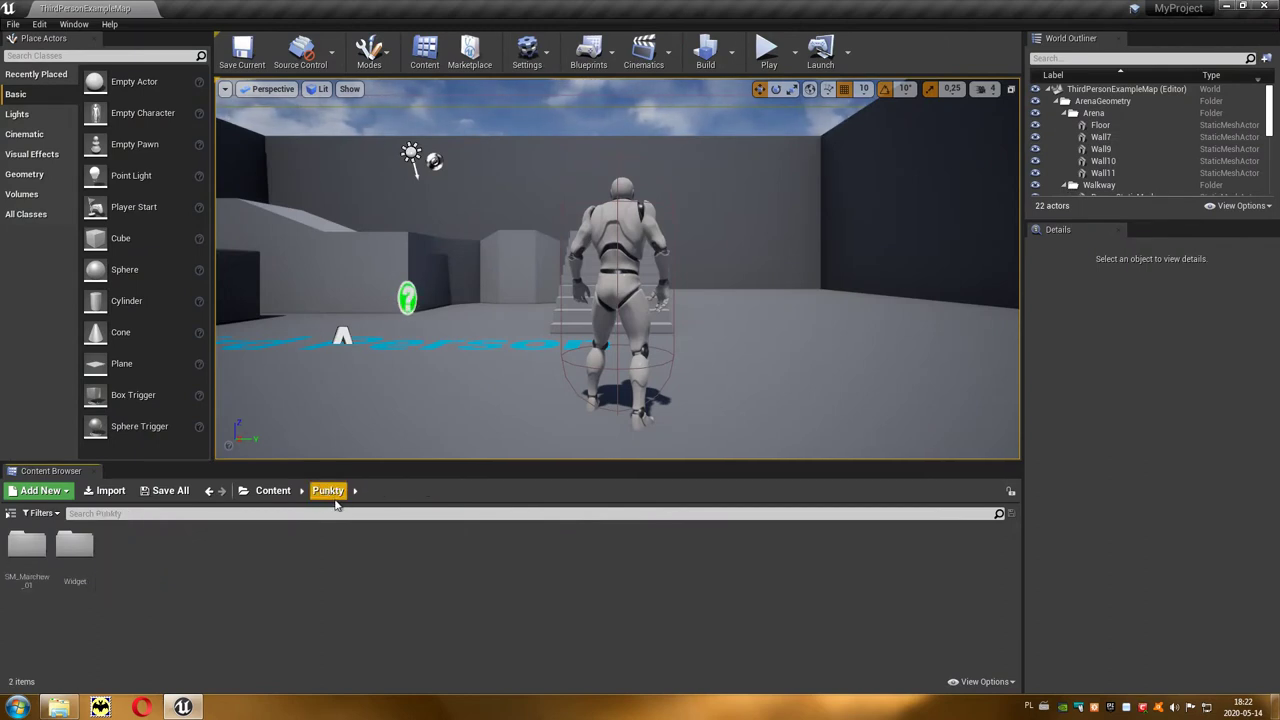
pyautogui.rightClick(183, 590)
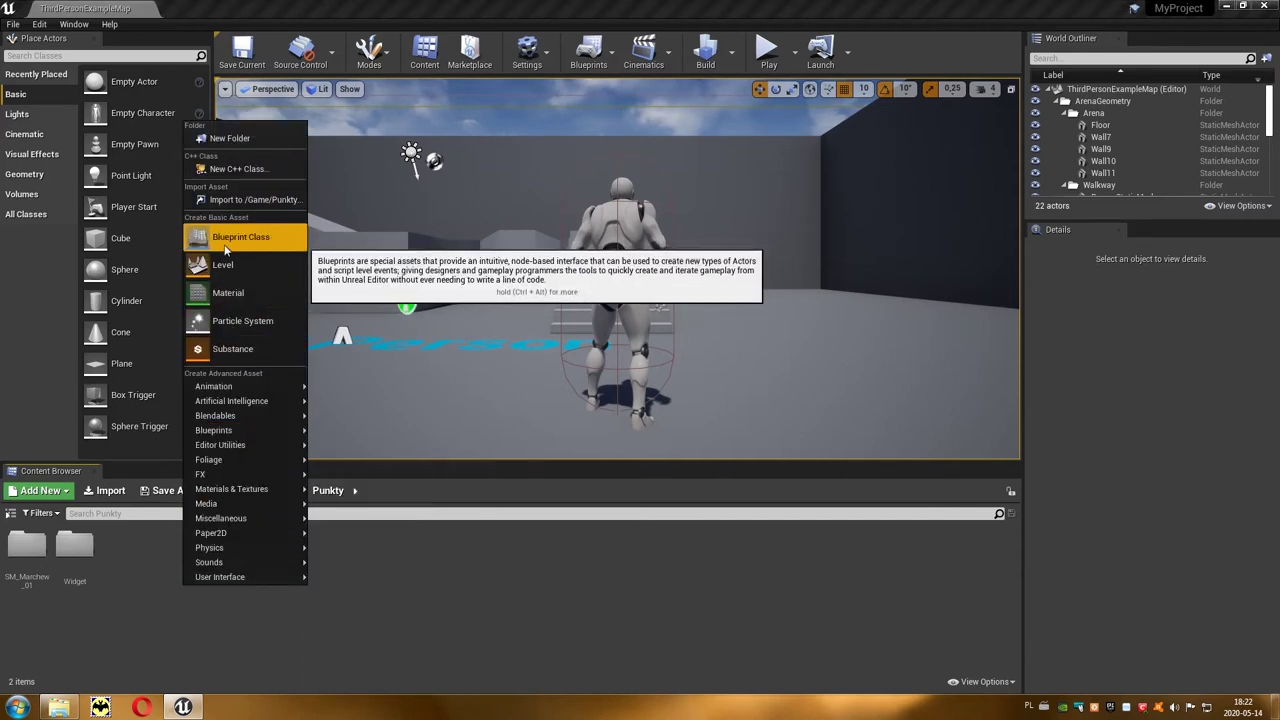
pyautogui.click(264, 242)
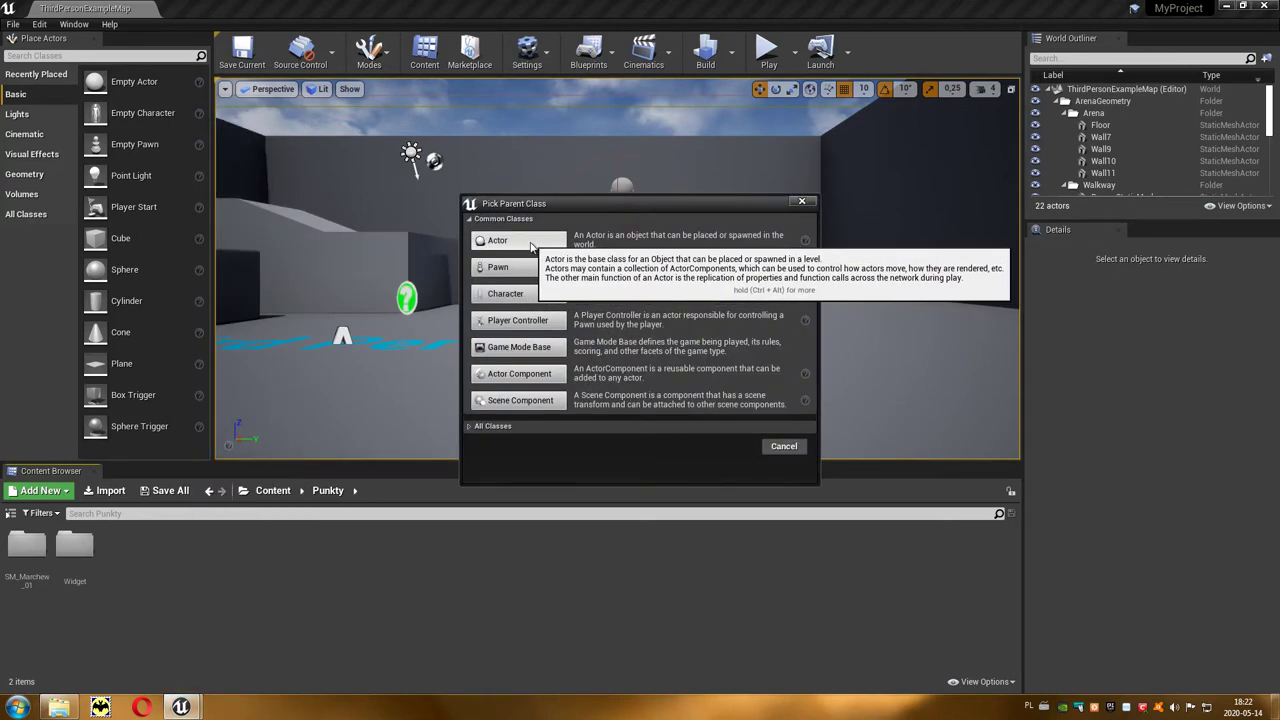
pyautogui.click(540, 245)
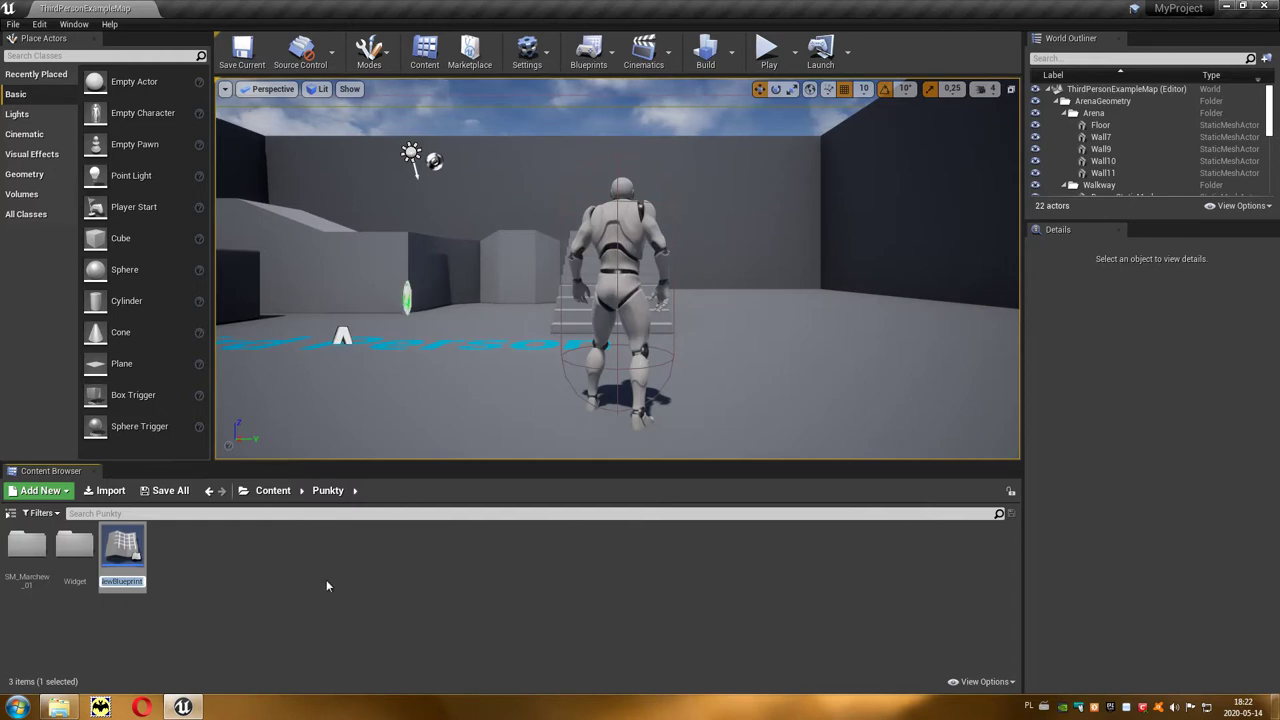
pyautogui.write('BP_')
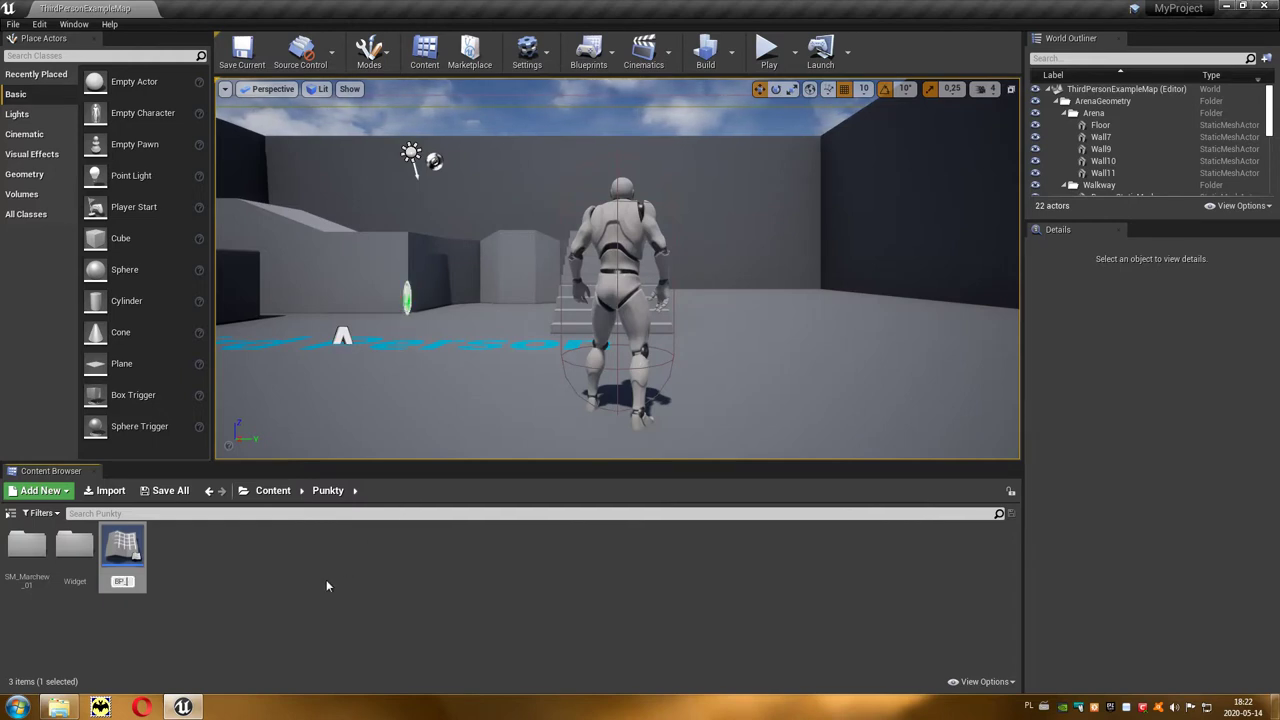
pyautogui.write('Punkt')
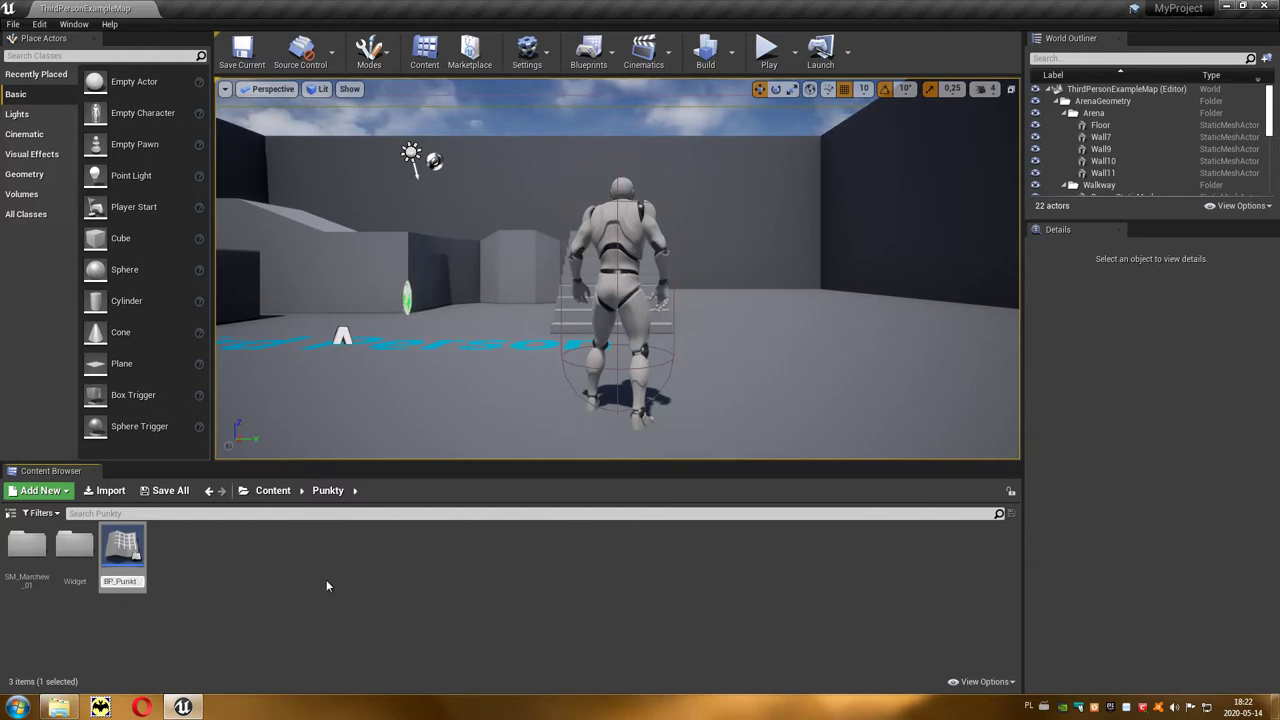
pyautogui.write('_01')
pyautogui.press('Return')
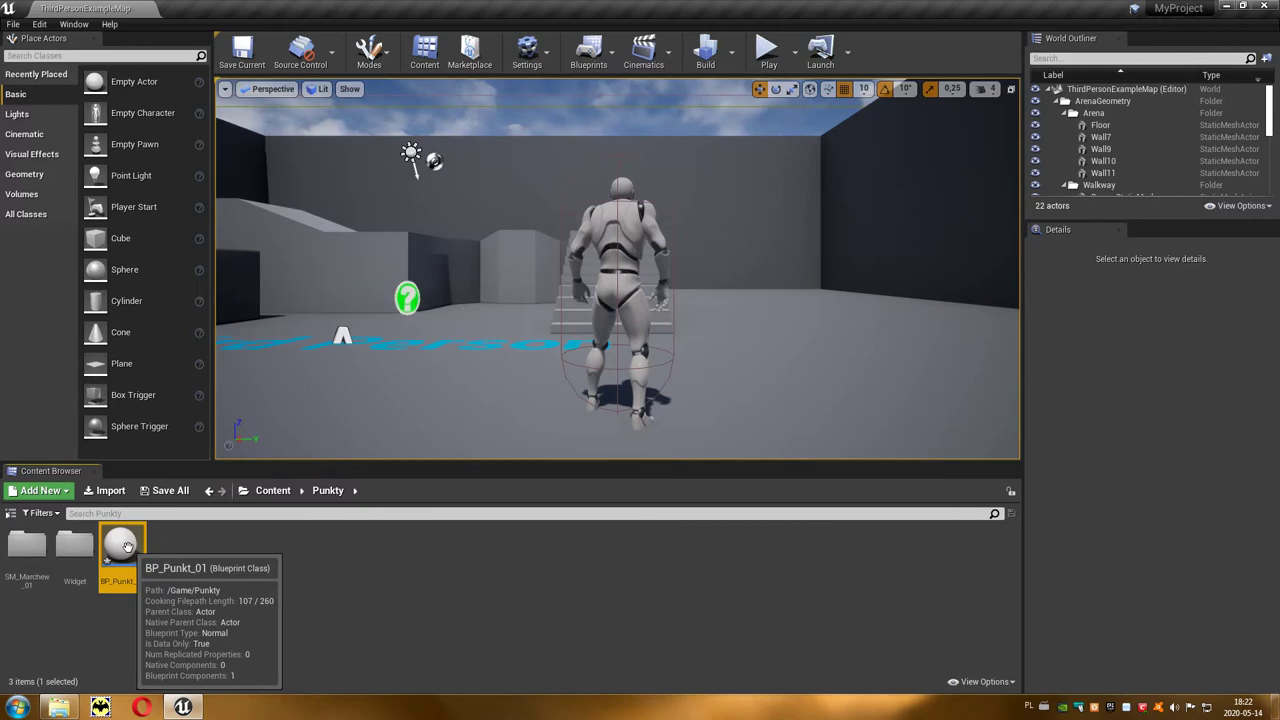
# Open BP_Punkt_01 in the Blueprint editor and search Add Component for 'col'
pyautogui.doubleClick(127, 546)
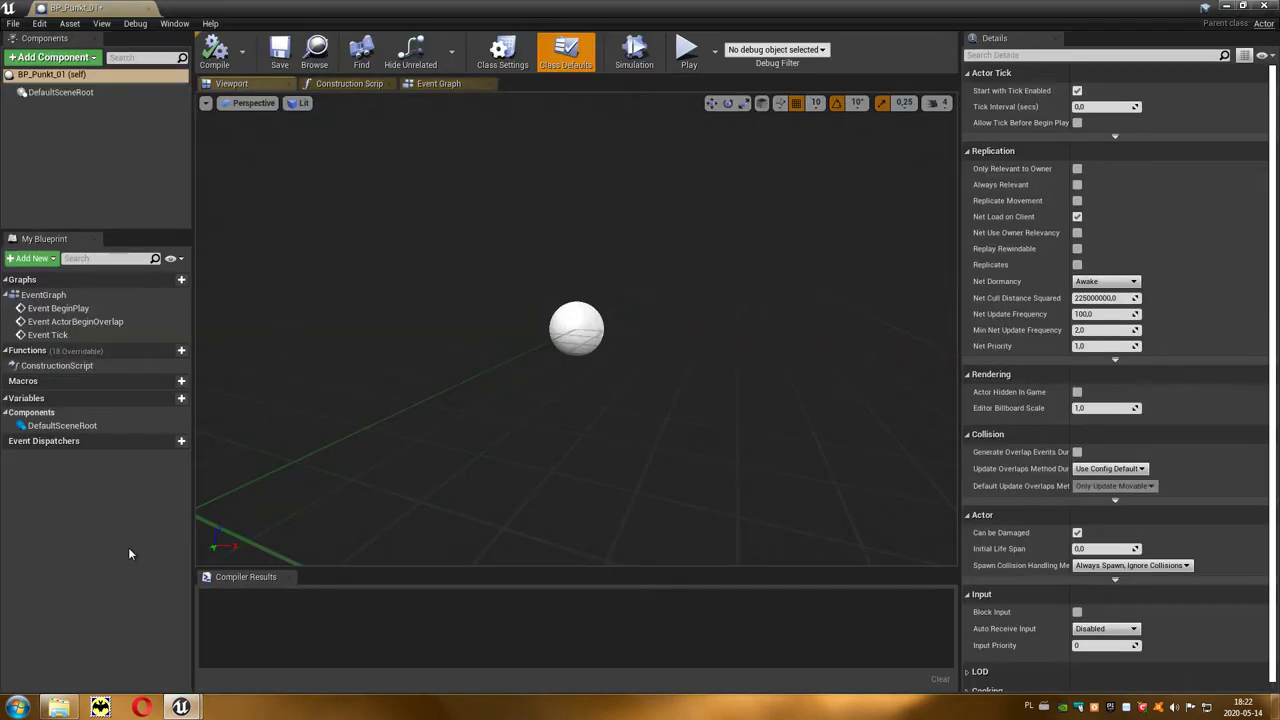
pyautogui.click(76, 134)
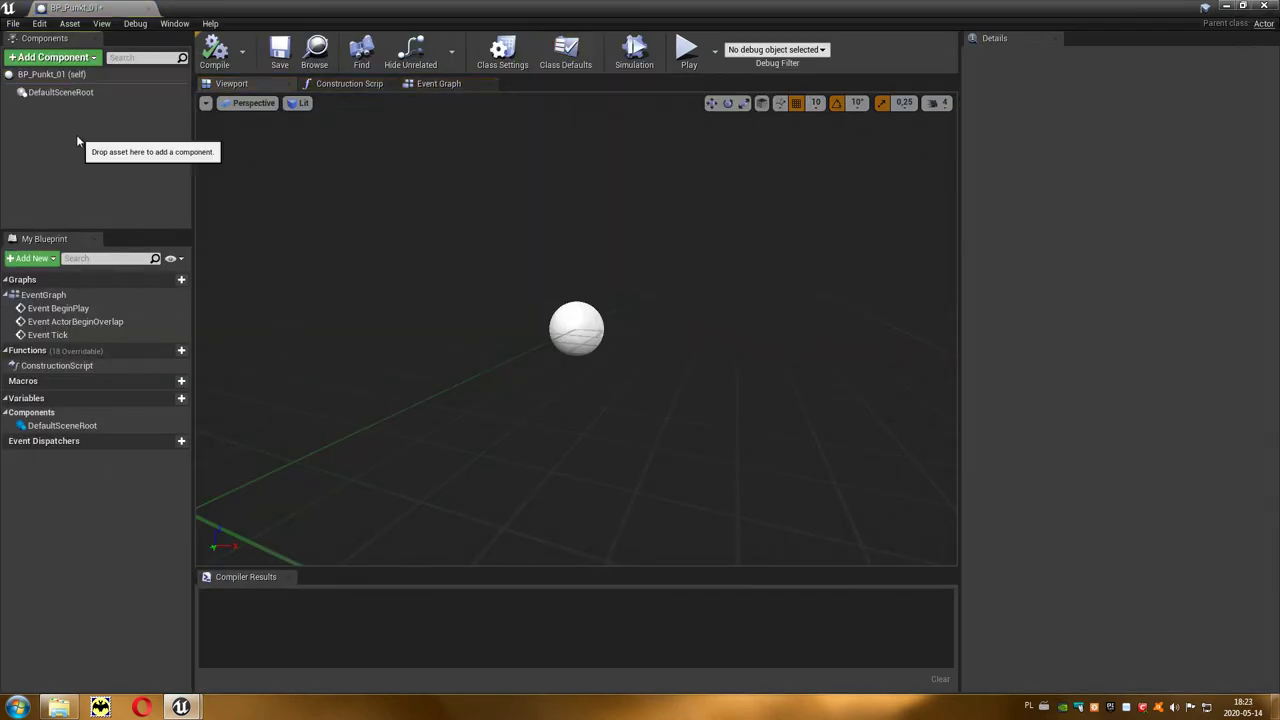
pyautogui.click(43, 60)
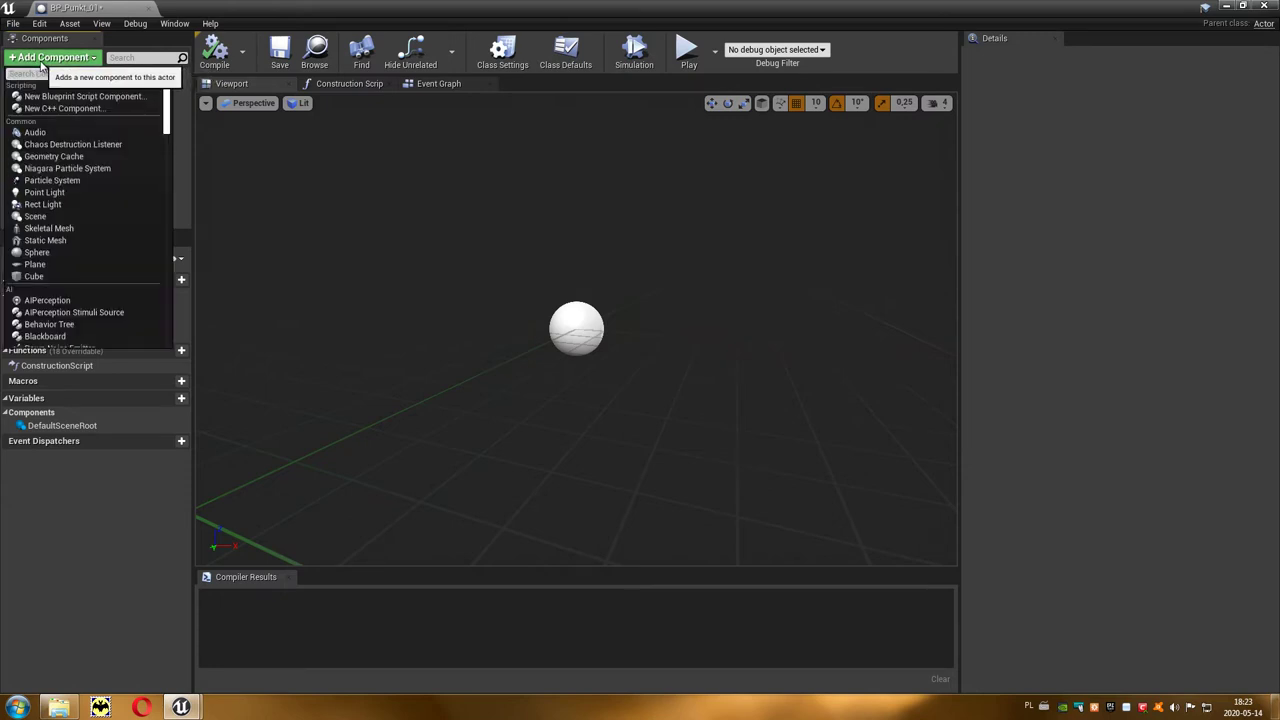
pyautogui.write('col')
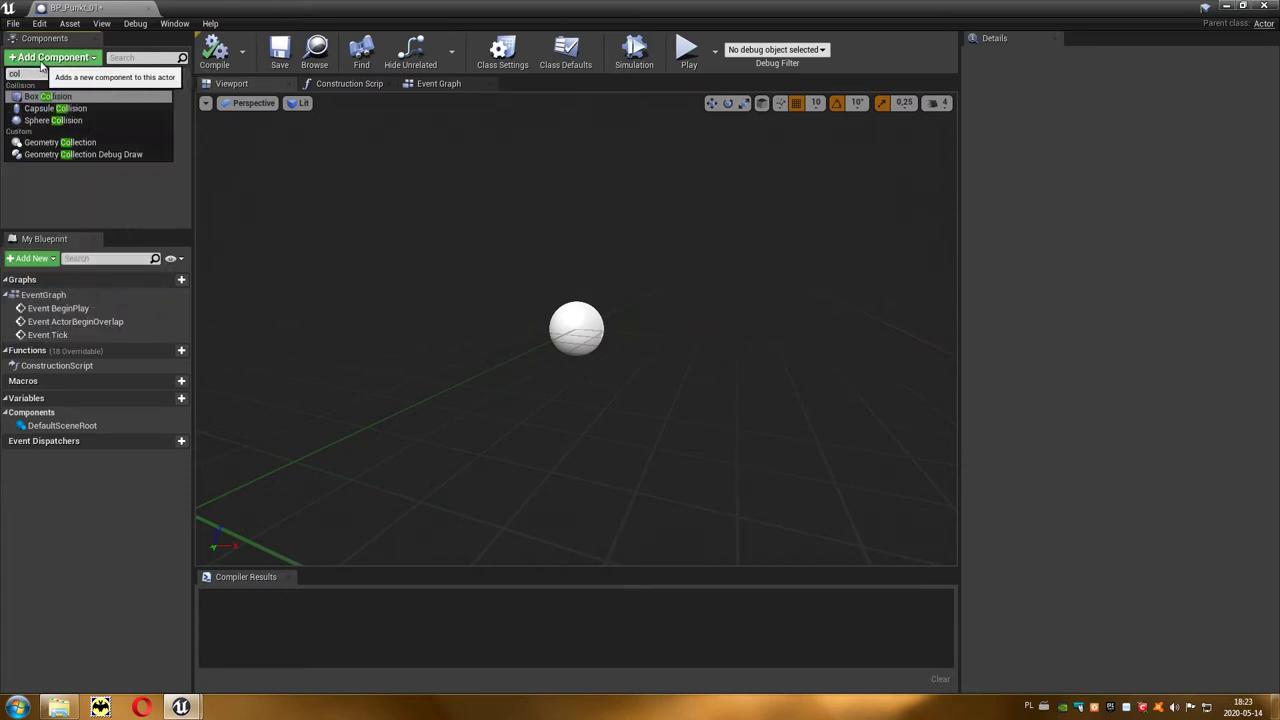
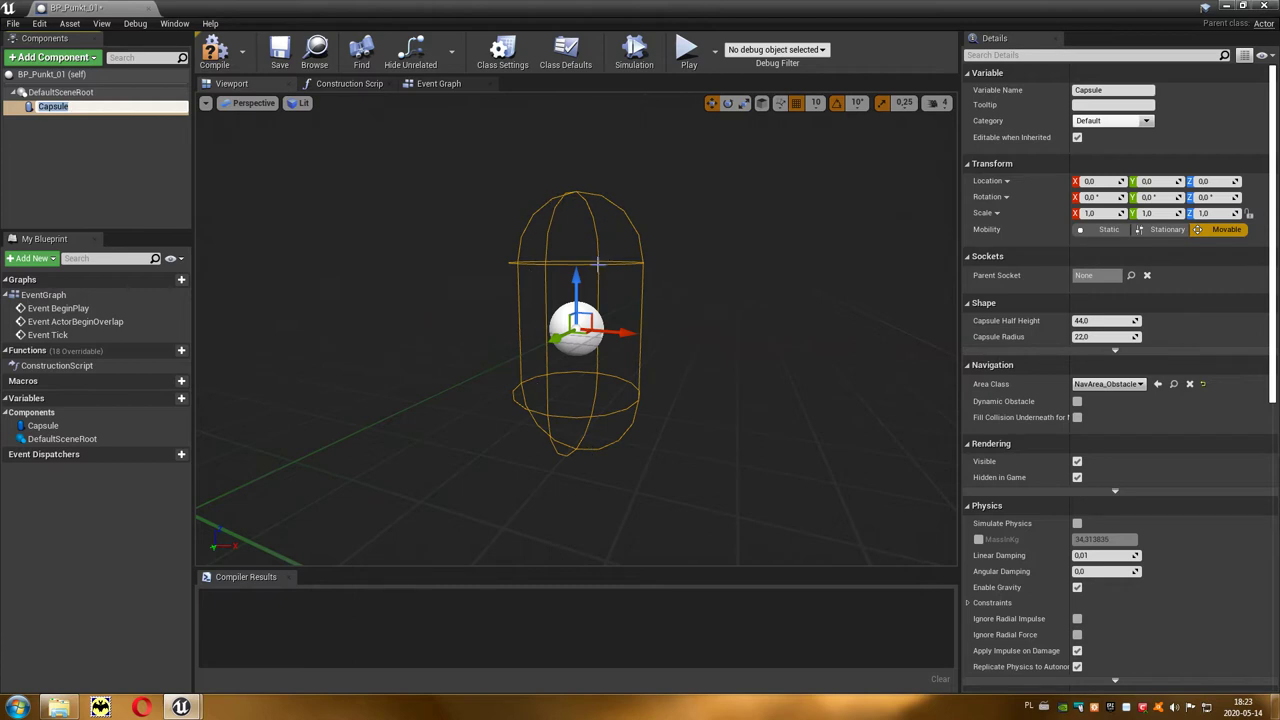
# Drop the Capsule onto DefaultSceneRoot as the new root, then drag the SM_Marchew_01 carrot mesh into BP_Punkt_01
pyautogui.click(27, 110)
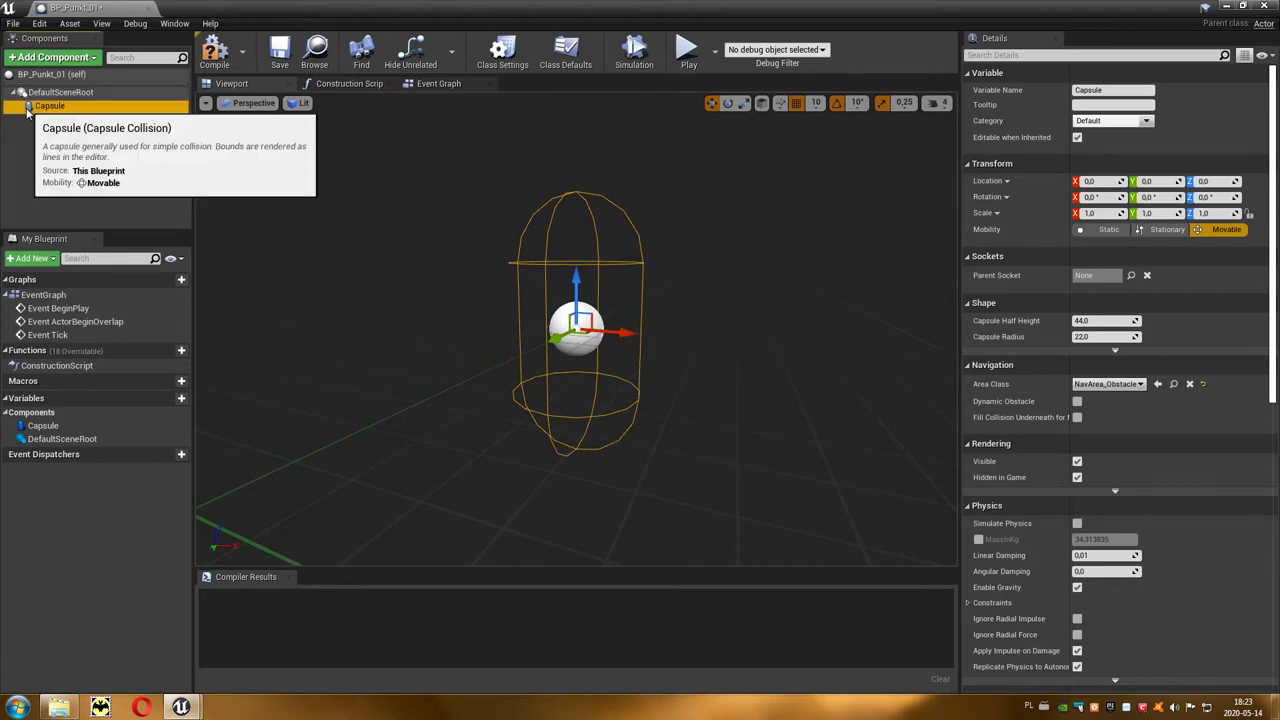
pyautogui.moveTo(27, 110); pyautogui.dragTo(55, 94)
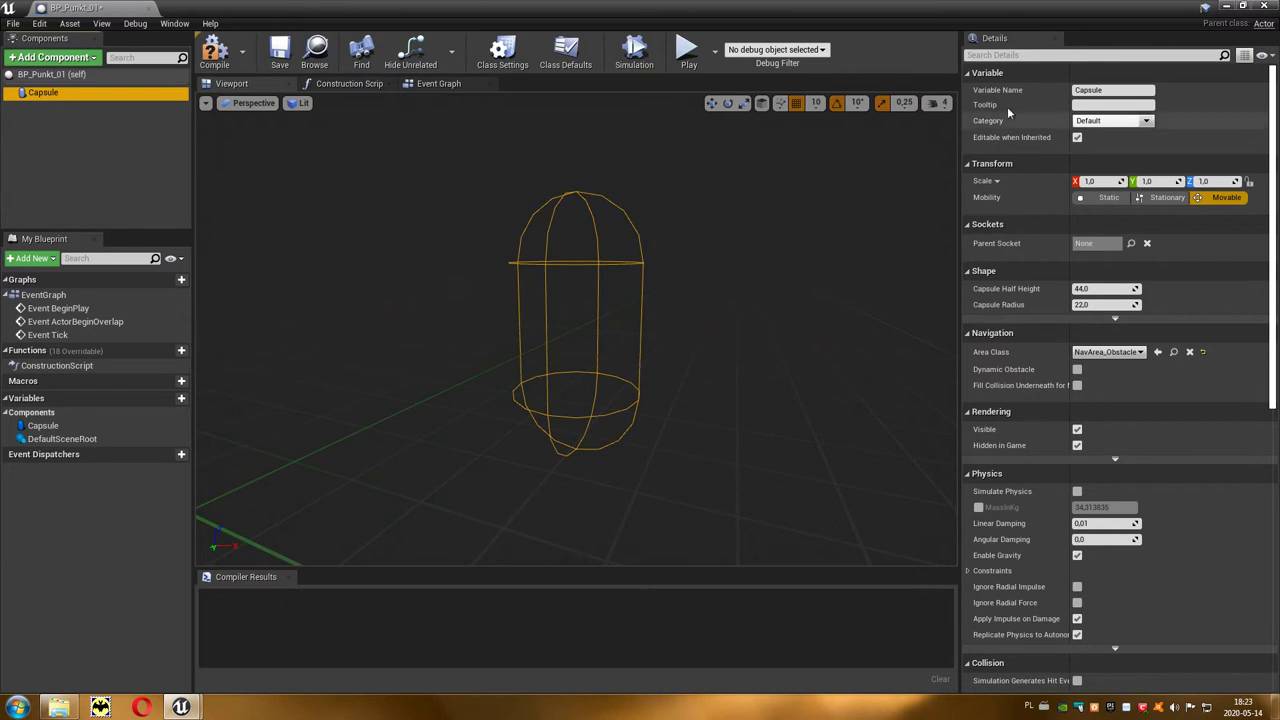
pyautogui.click(1245, 7)
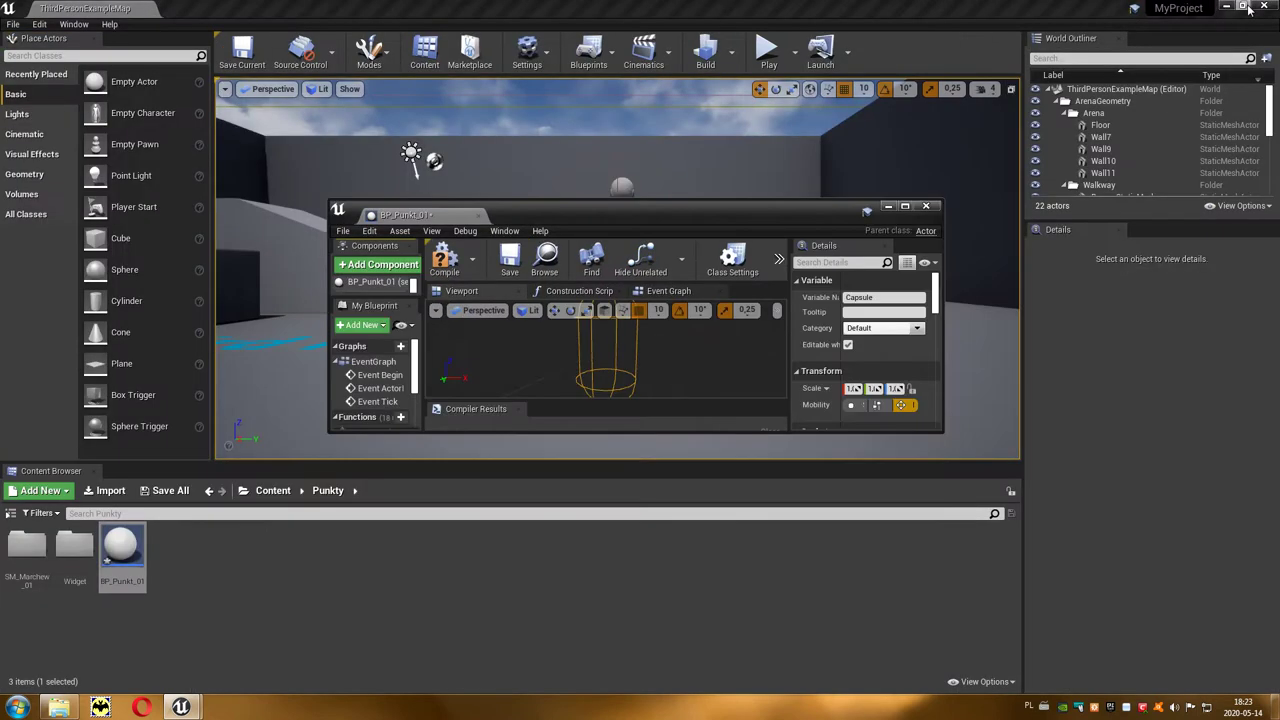
pyautogui.doubleClick(38, 550)
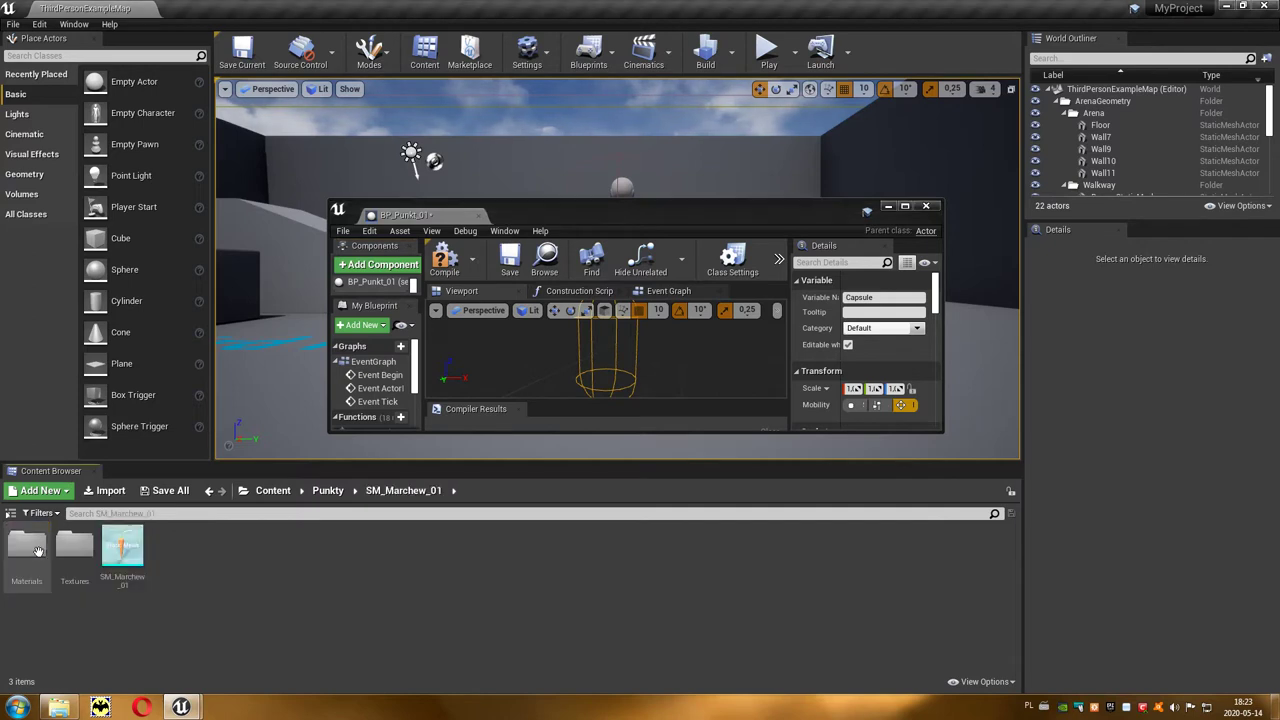
pyautogui.click(123, 548)
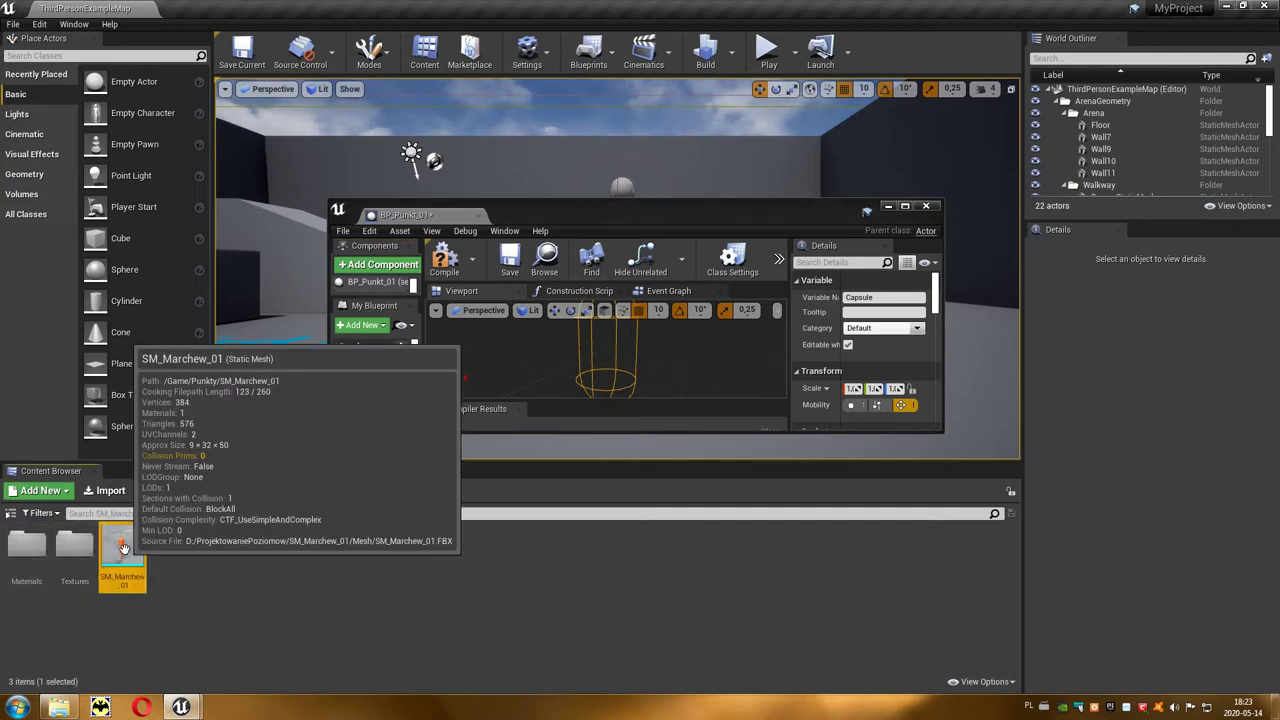
pyautogui.moveTo(123, 548); pyautogui.dragTo(610, 355)
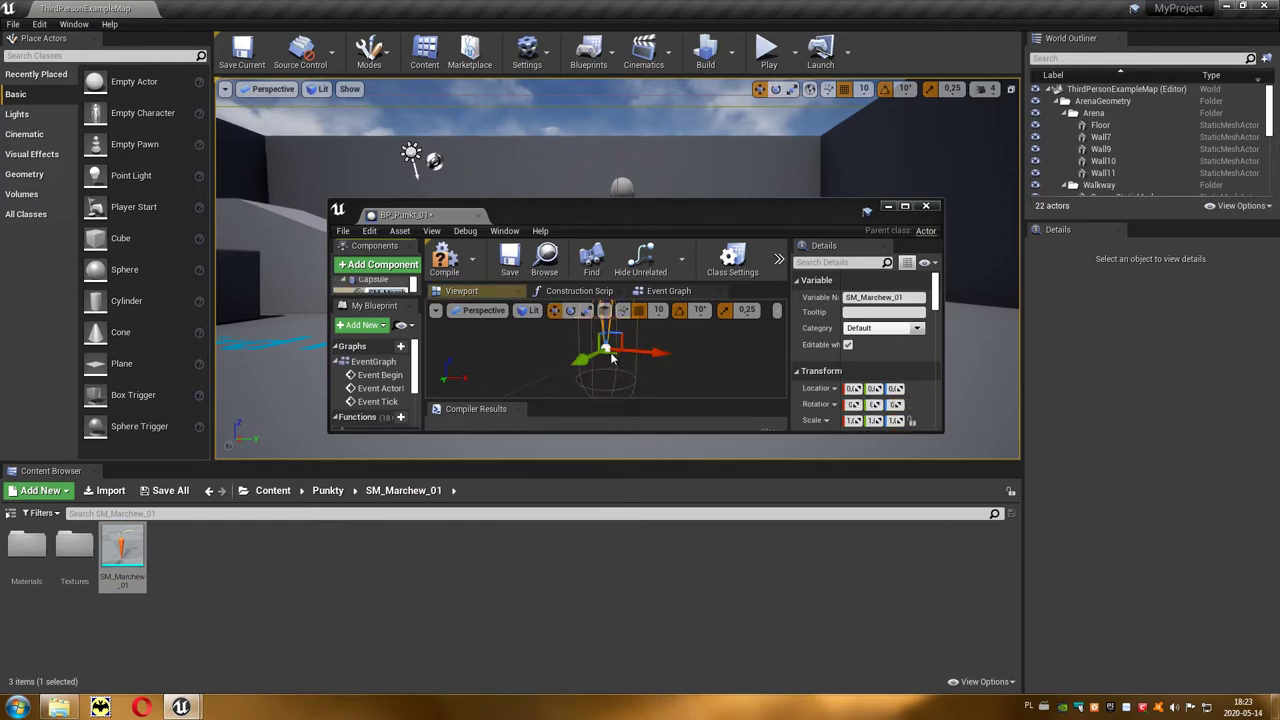
pyautogui.click(905, 207)
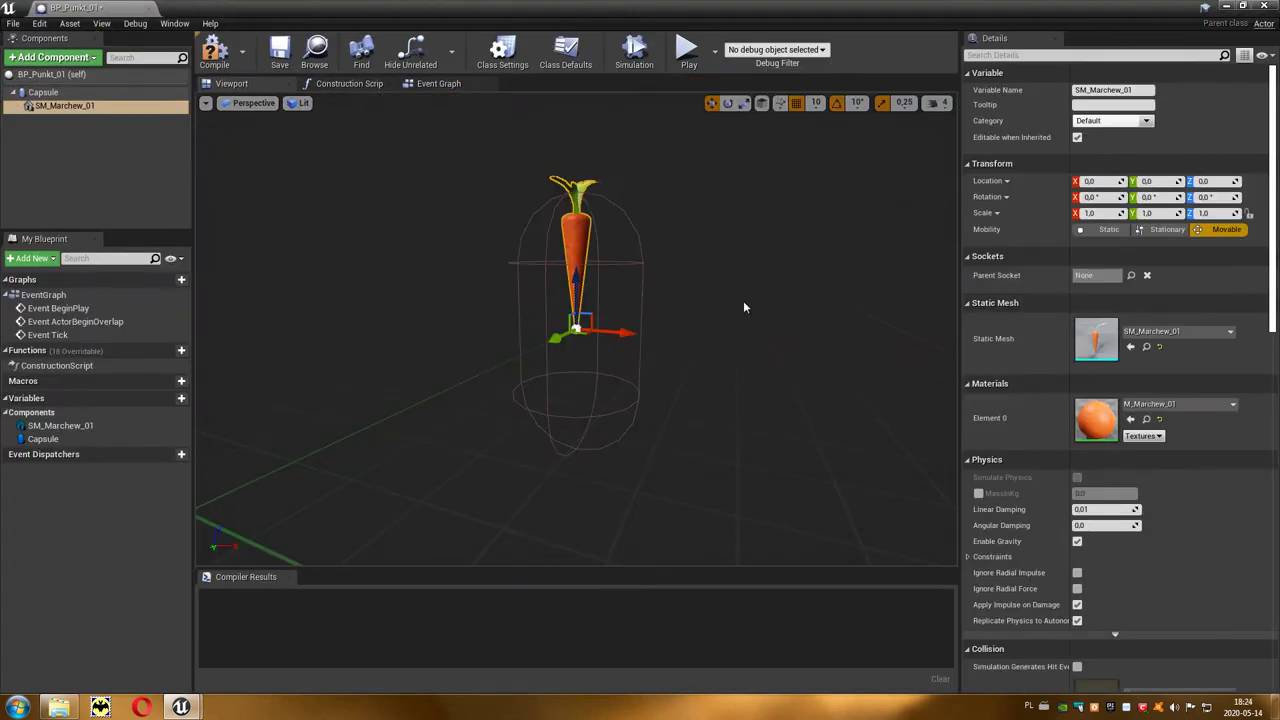
# Lower the carrot mesh to Z -20 inside the capsule and switch to the Event Graph
pyautogui.moveTo(600, 400); pyautogui.dragTo(560, 400)
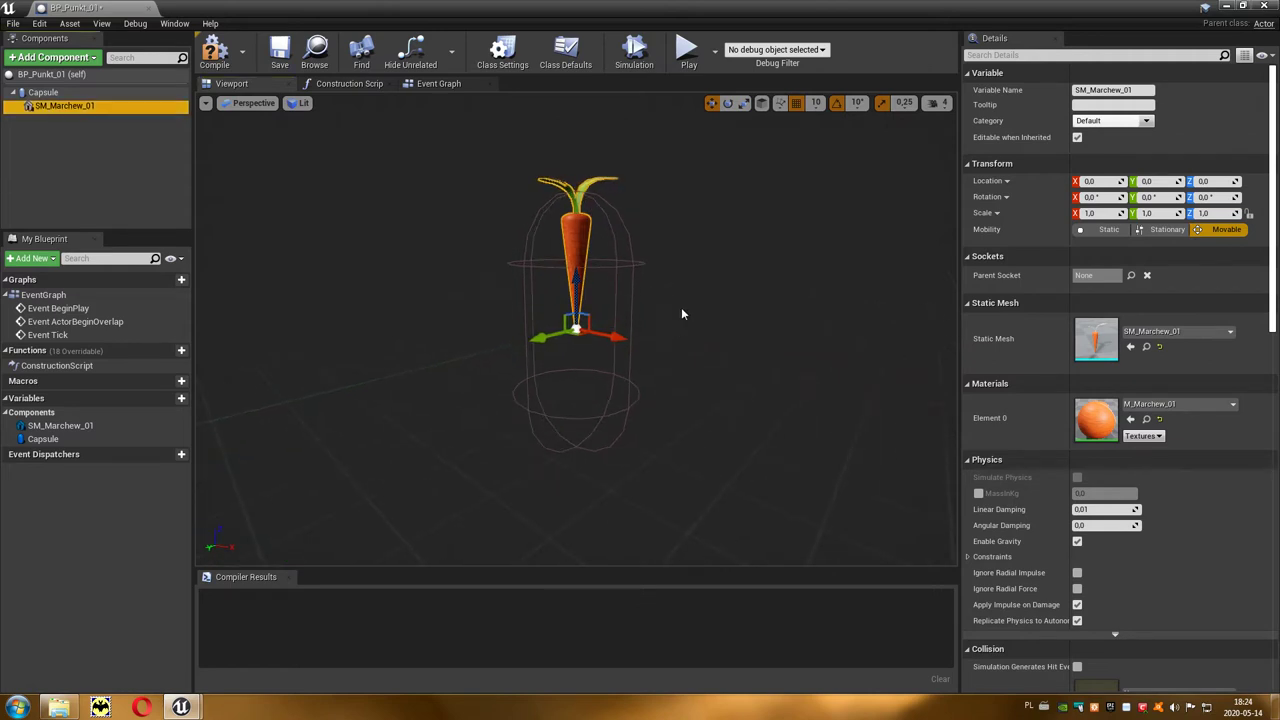
pyautogui.moveTo(576, 283); pyautogui.dragTo(575, 338)
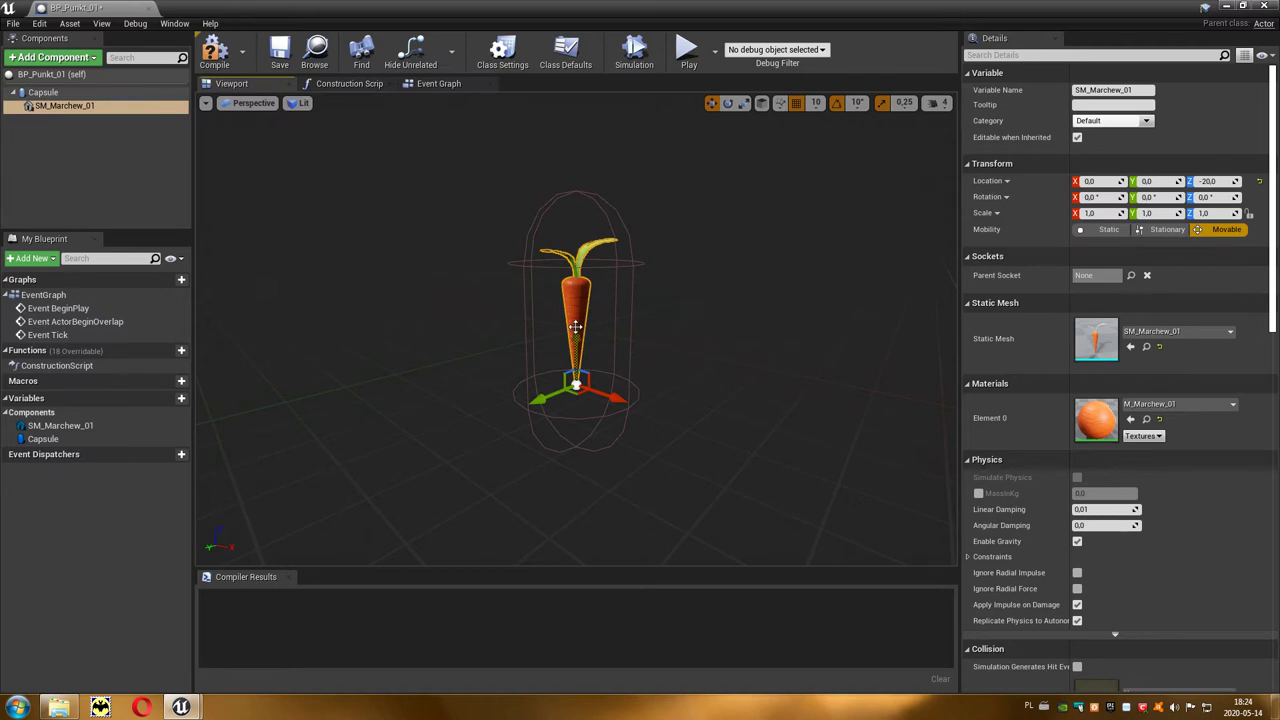
pyautogui.click(447, 88)
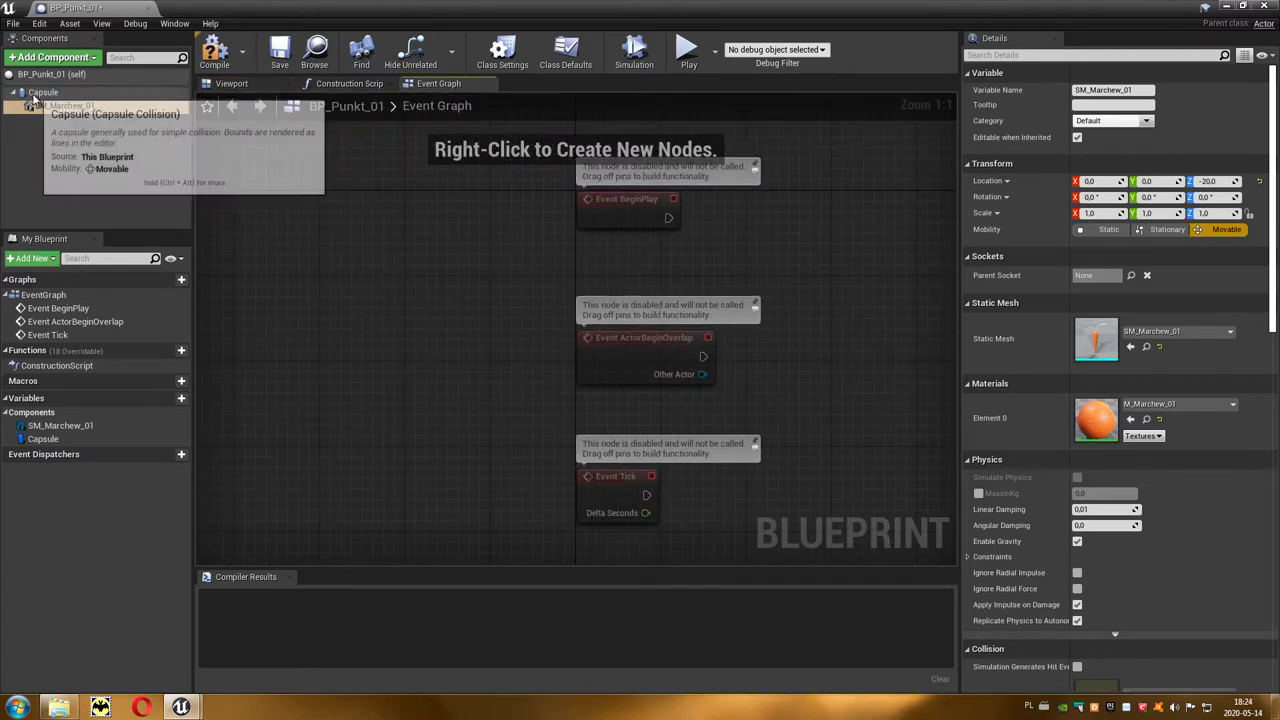
# From the Capsule's Details Events section, add its On Component Begin Overlap event node
pyautogui.click(38, 93)
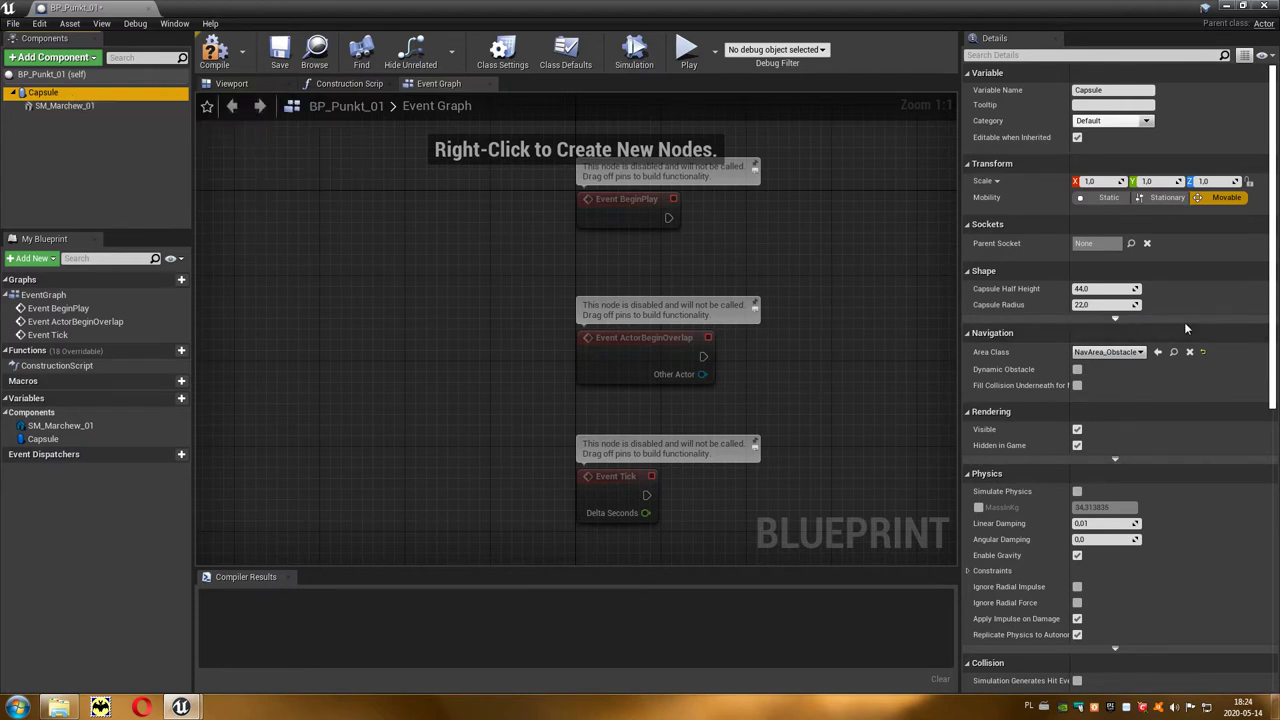
pyautogui.moveTo(1272, 335); pyautogui.dragTo(1272, 643)
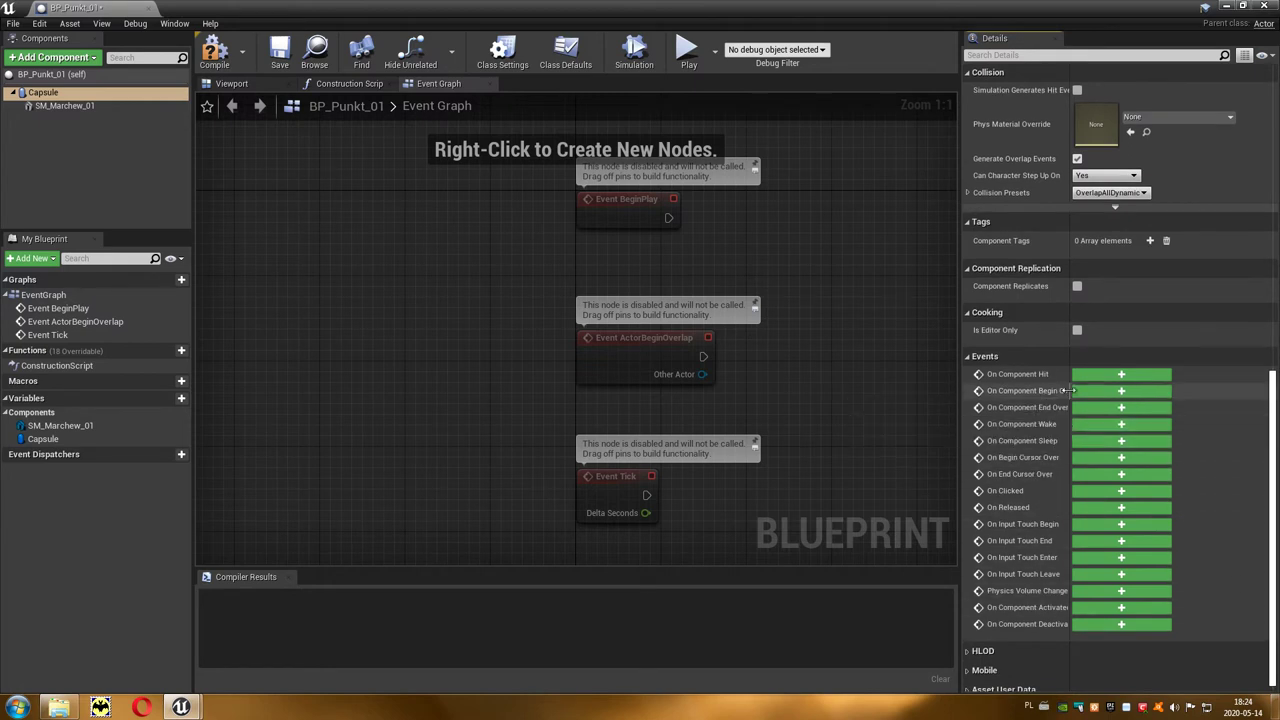
pyautogui.moveTo(1072, 390); pyautogui.dragTo(1100, 390)
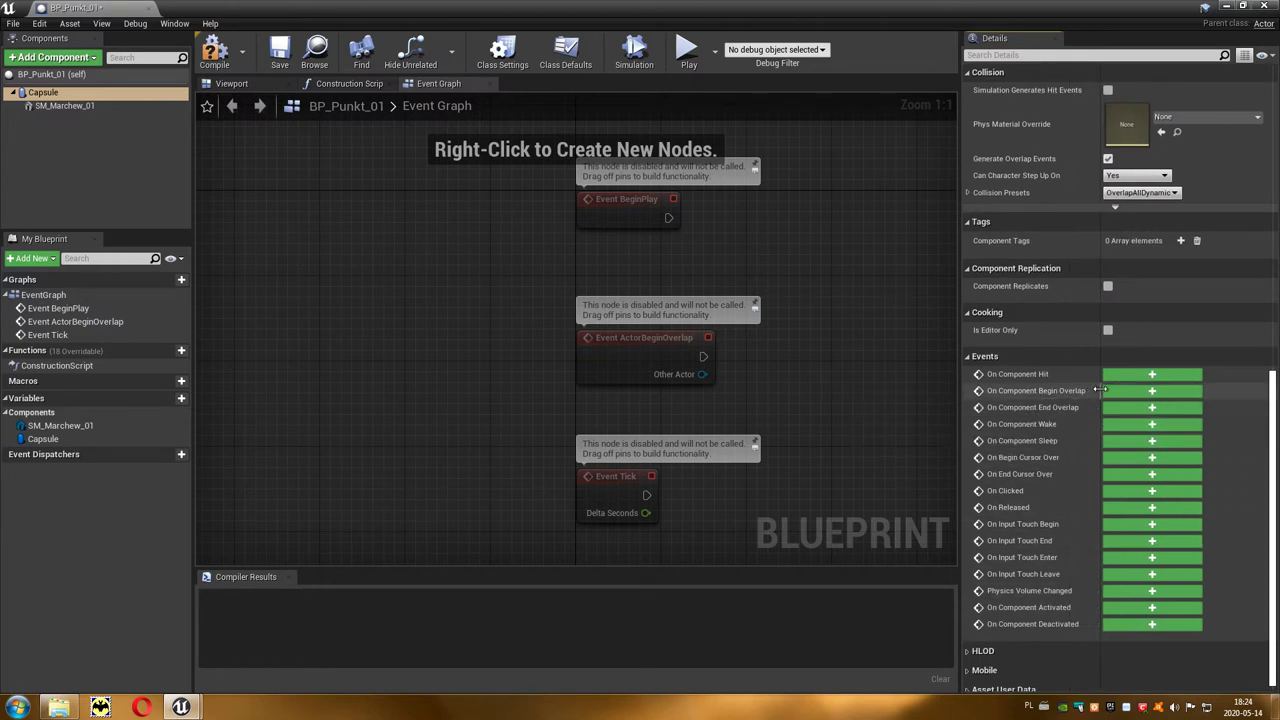
pyautogui.click(1151, 390)
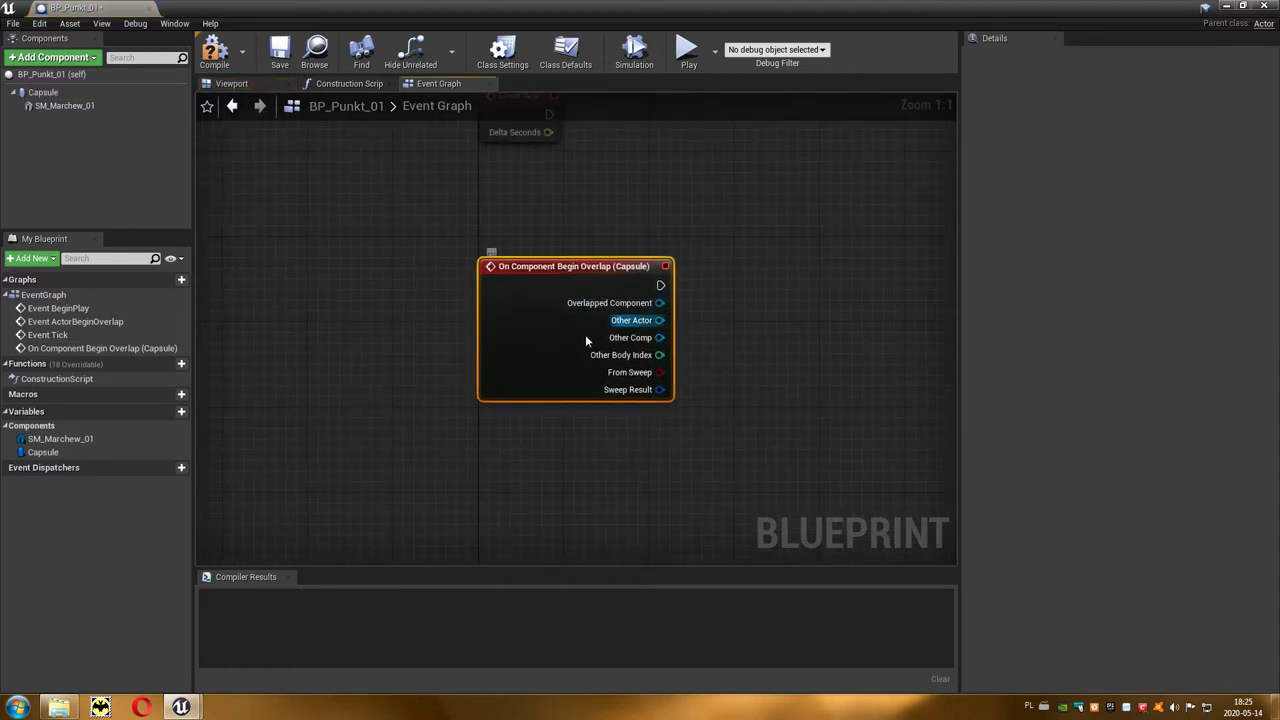
# Place an SM_Marchew_01 component reference node in the event graph
pyautogui.moveTo(765, 312); pyautogui.dragTo(630, 358, button='right')
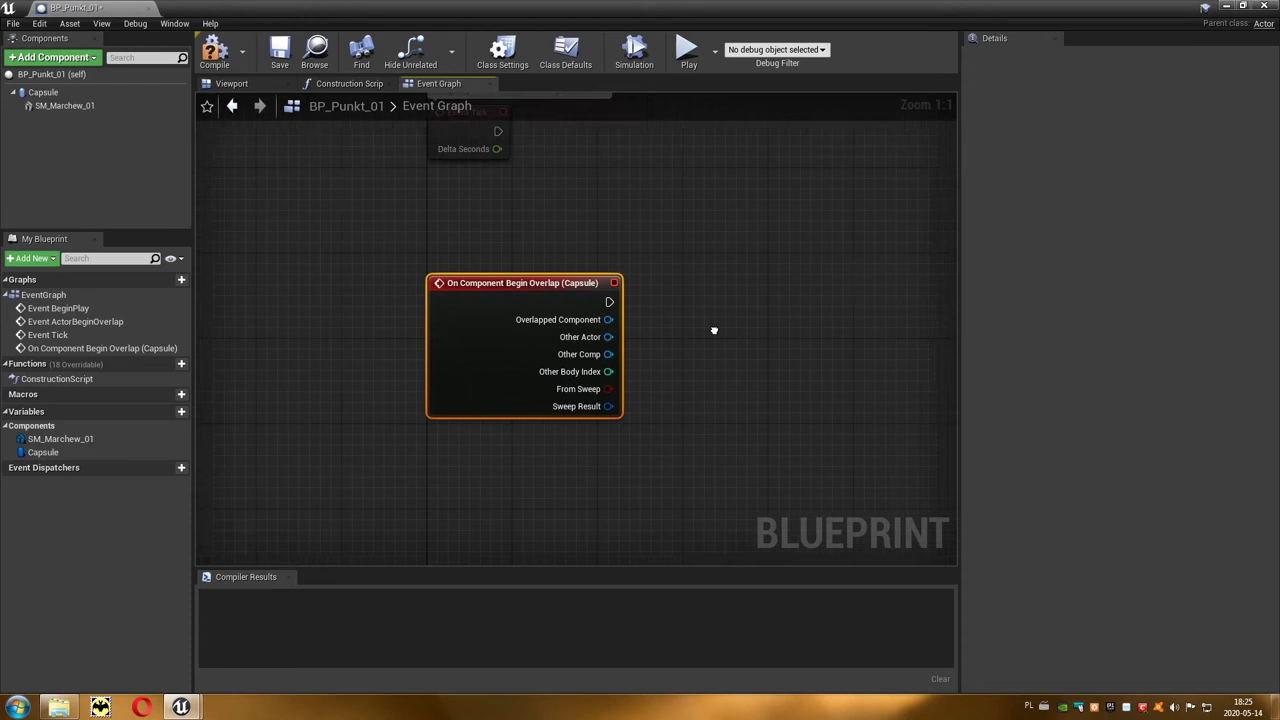
pyautogui.click(630, 358)
pyautogui.click(41, 110)
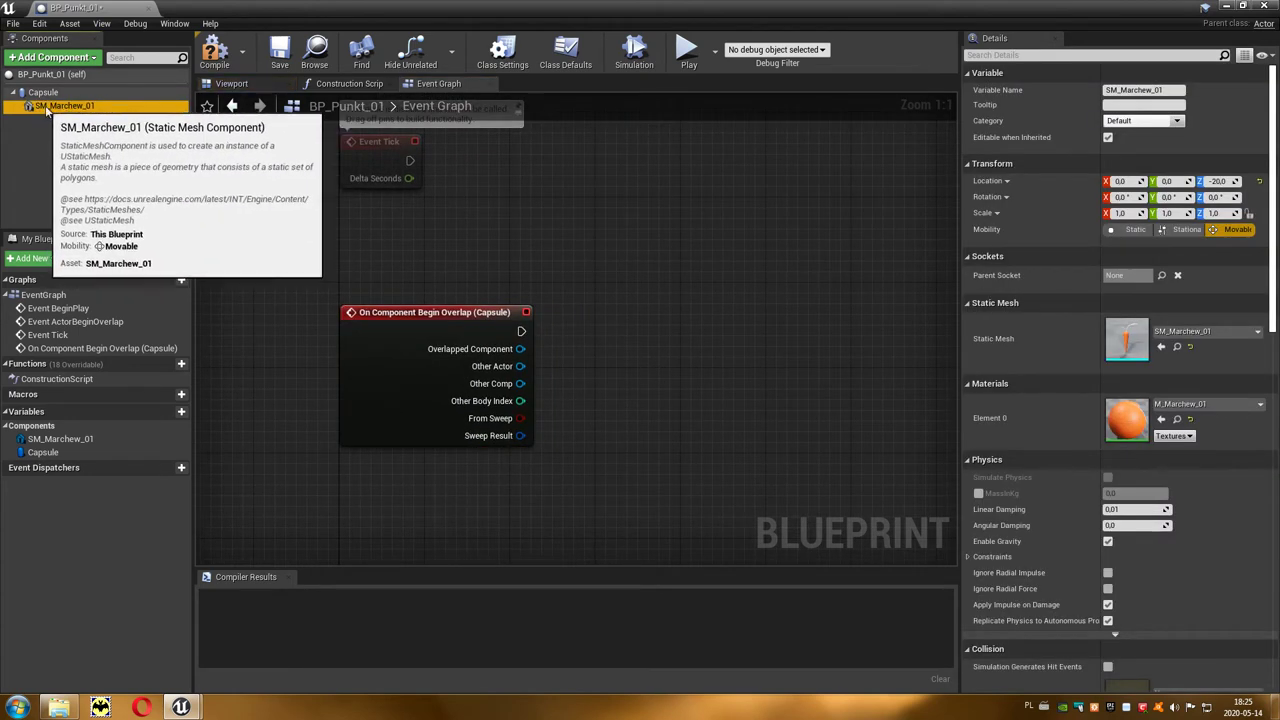
pyautogui.moveTo(46, 110); pyautogui.dragTo(410, 252)
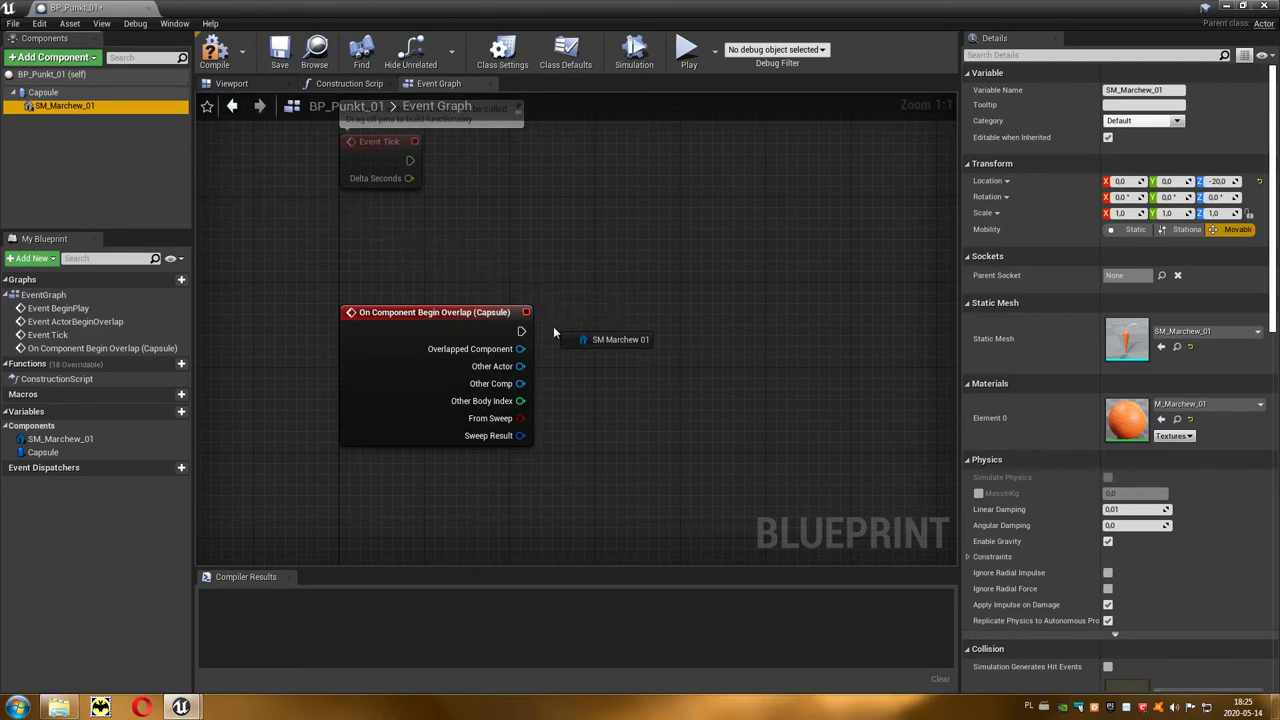
pyautogui.moveTo(553, 332); pyautogui.dragTo(591, 401)
pyautogui.click(591, 401)
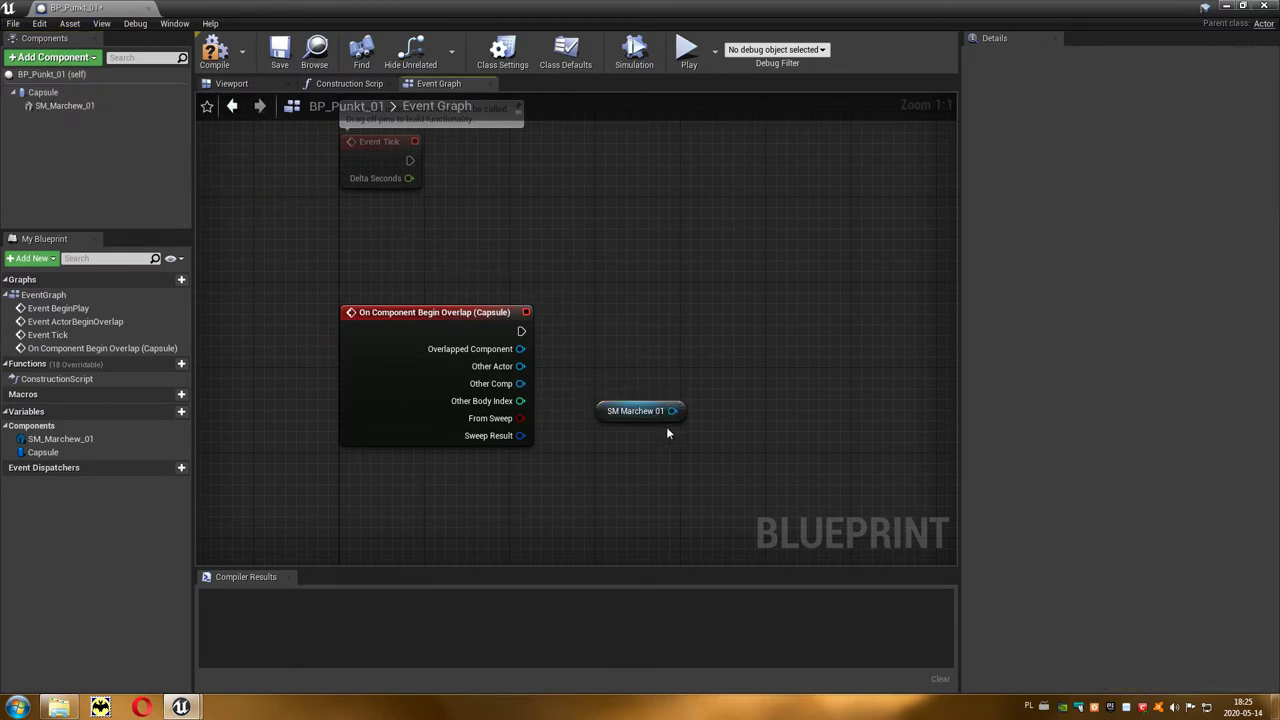
# Add a DestroyComponent on the carrot, run it from the overlap event, and compile
pyautogui.moveTo(673, 410); pyautogui.dragTo(716, 366)
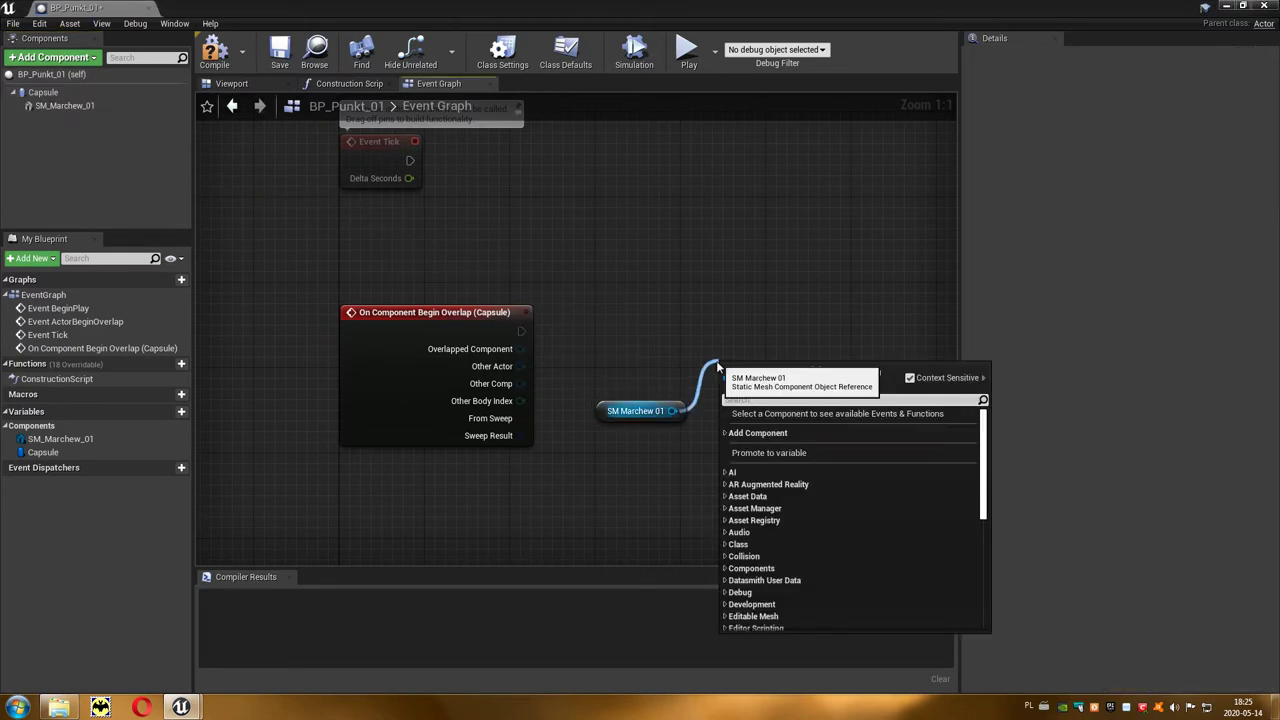
pyautogui.write('des')
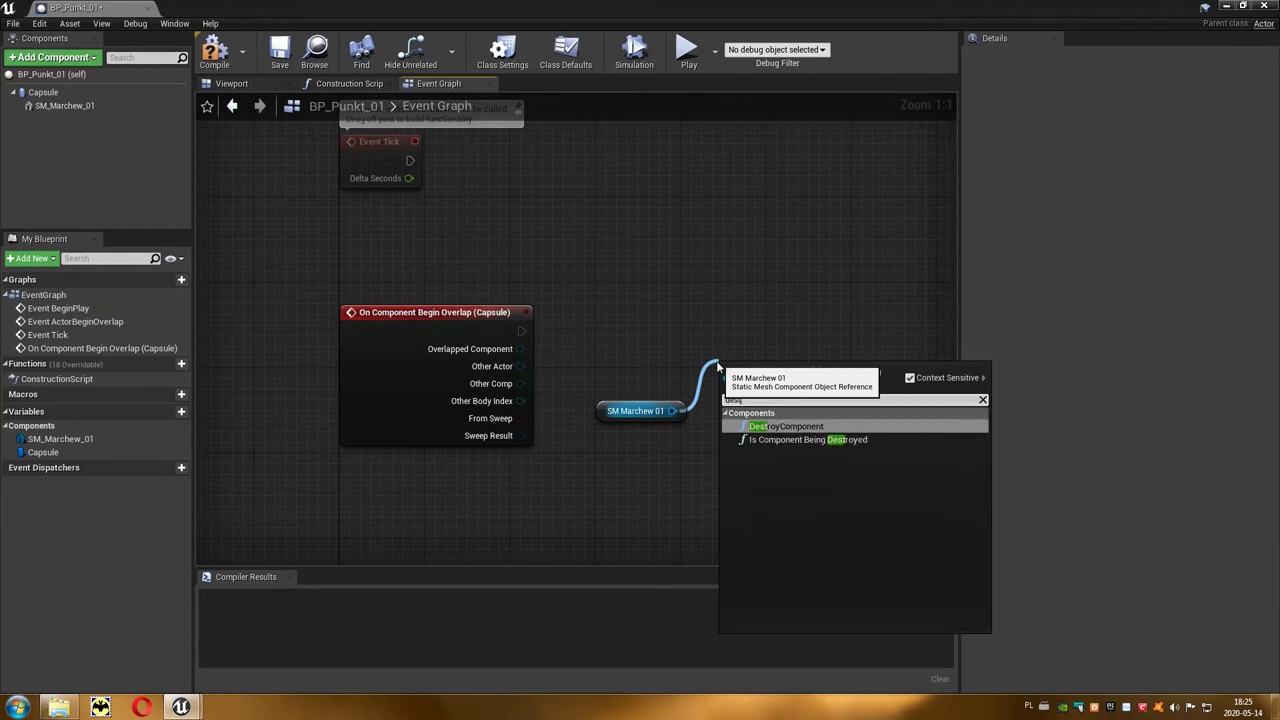
pyautogui.write('t')
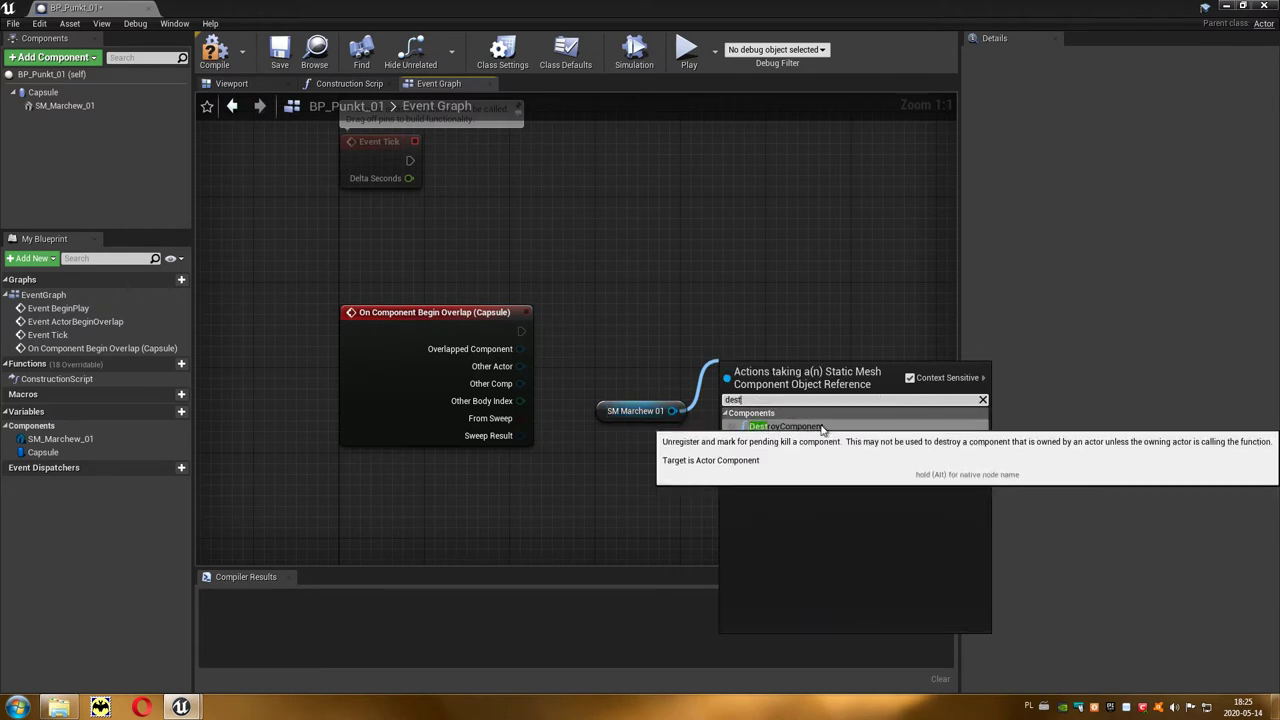
pyautogui.click(830, 427)
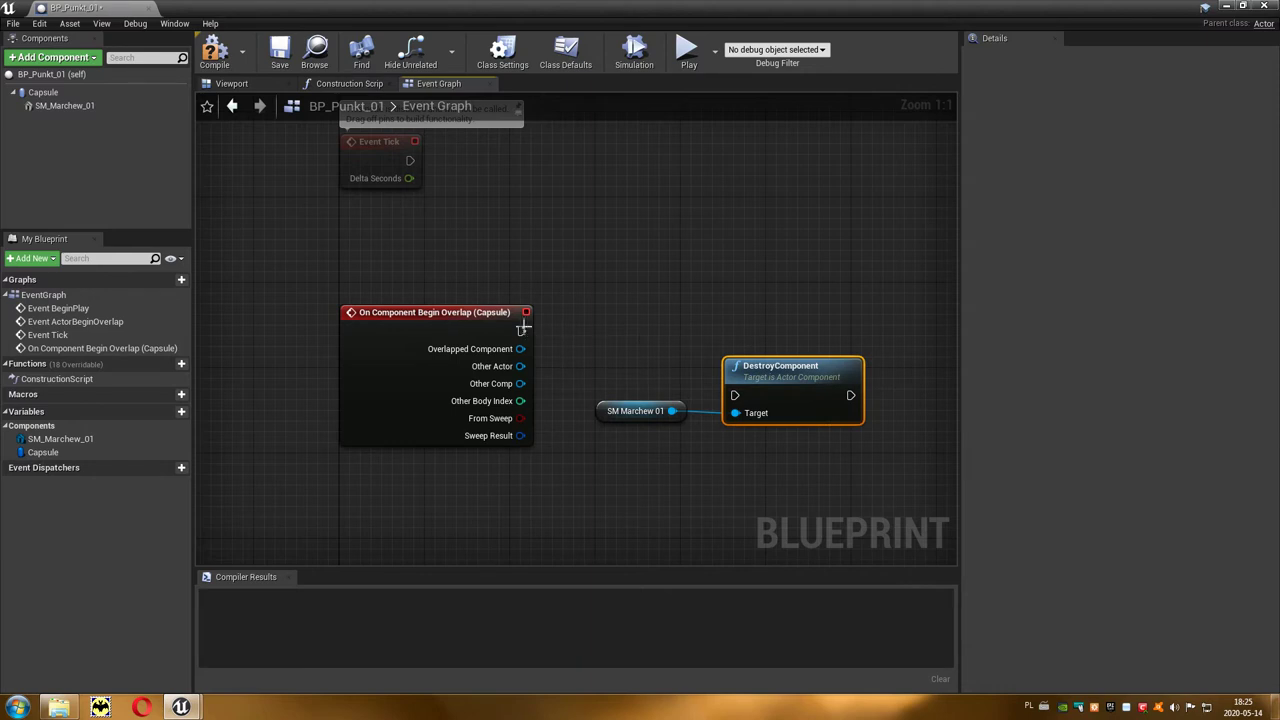
pyautogui.moveTo(521, 330)
pyautogui.mouseDown()
pyautogui.moveTo(736, 397)
pyautogui.moveTo(757, 336)
pyautogui.mouseUp()
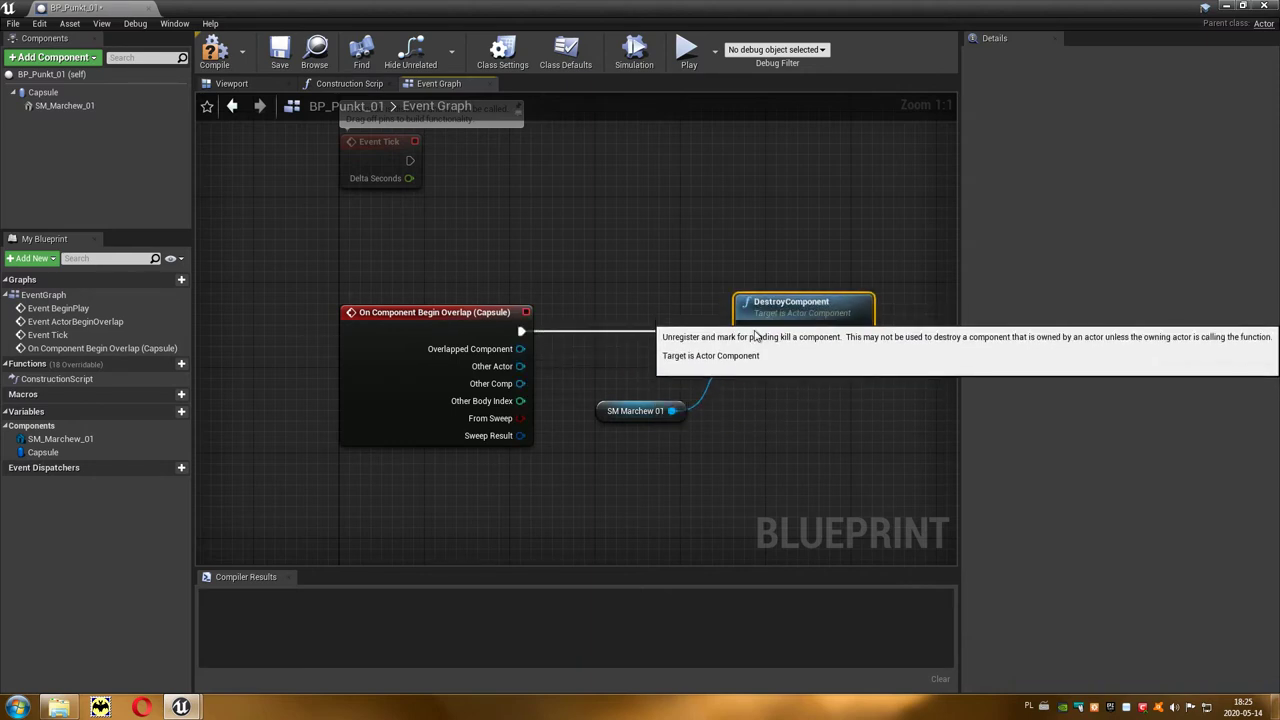
pyautogui.click(214, 48)
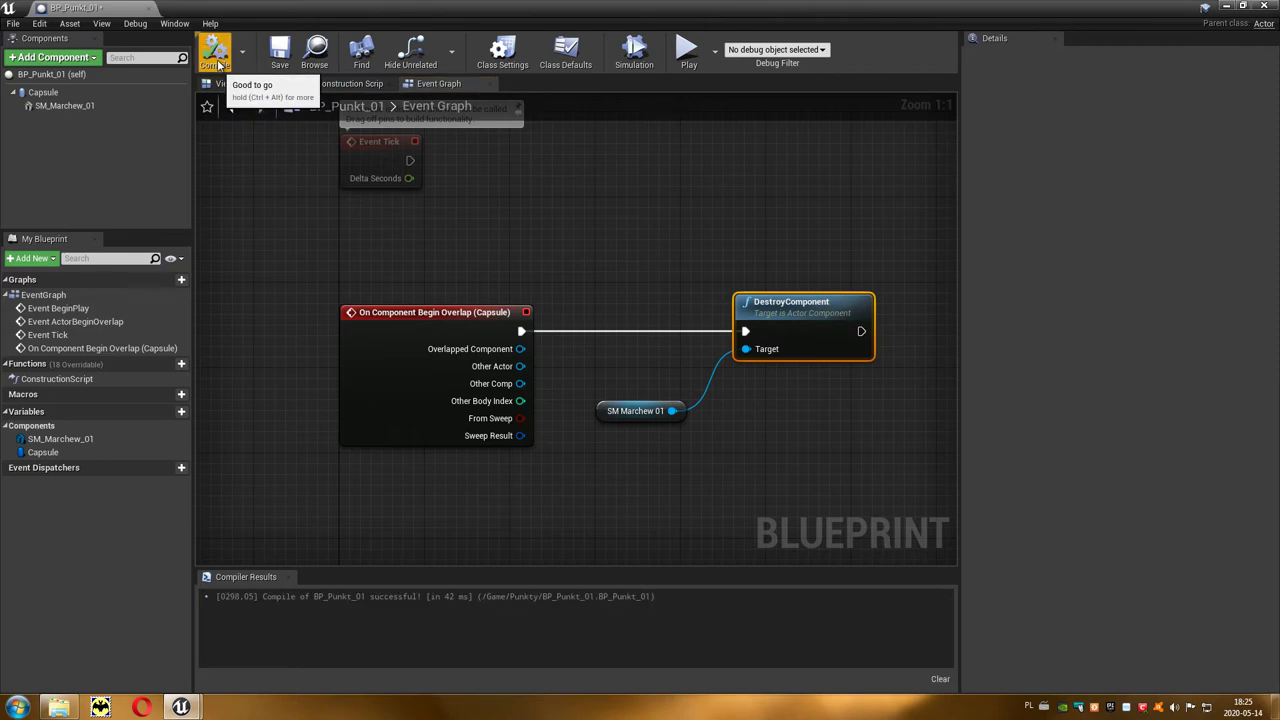
# Place a BP_Punkt_01 pickup from the Punkty folder into the level, raised to about Z 200
pyautogui.click(1226, 7)
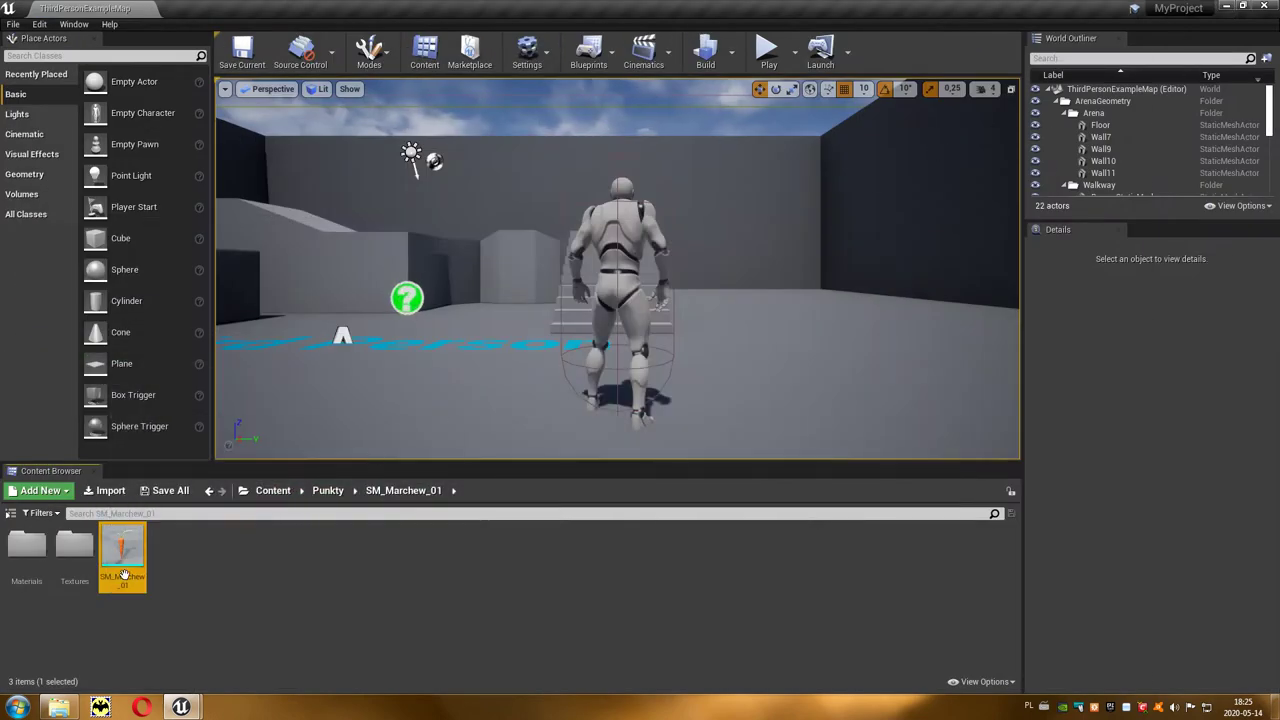
pyautogui.click(326, 491)
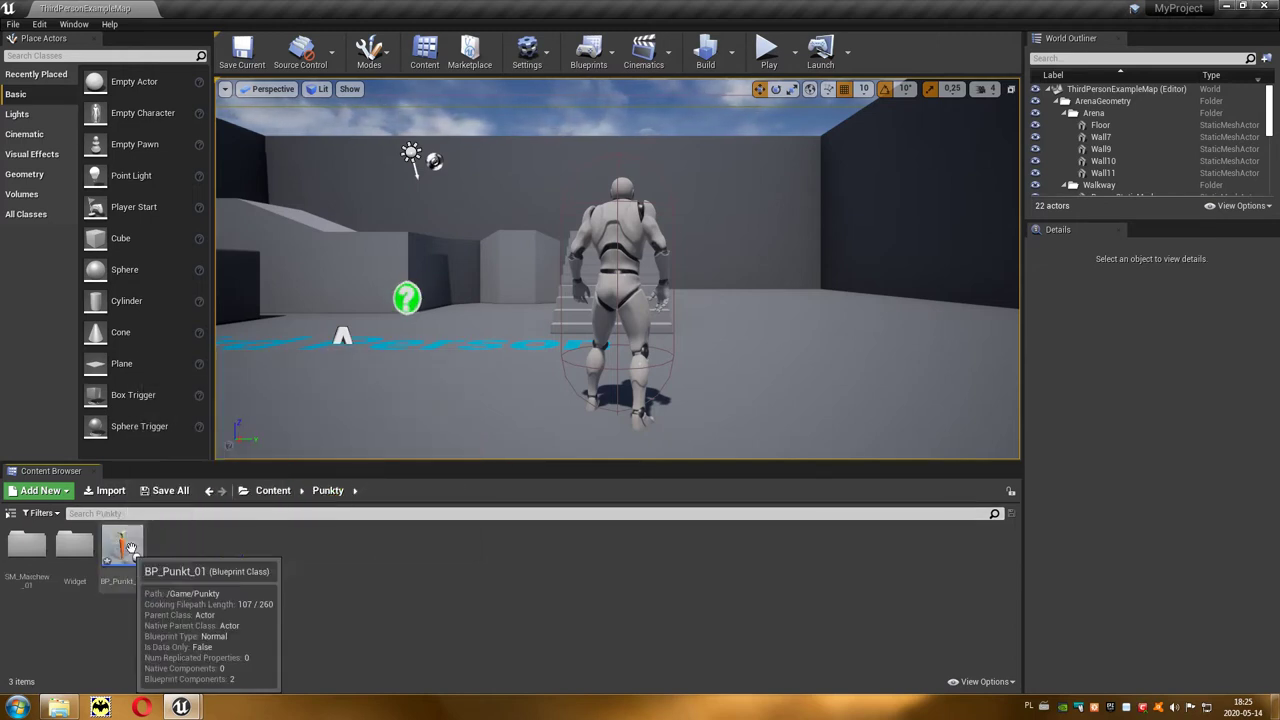
pyautogui.moveTo(122, 548); pyautogui.dragTo(567, 353)
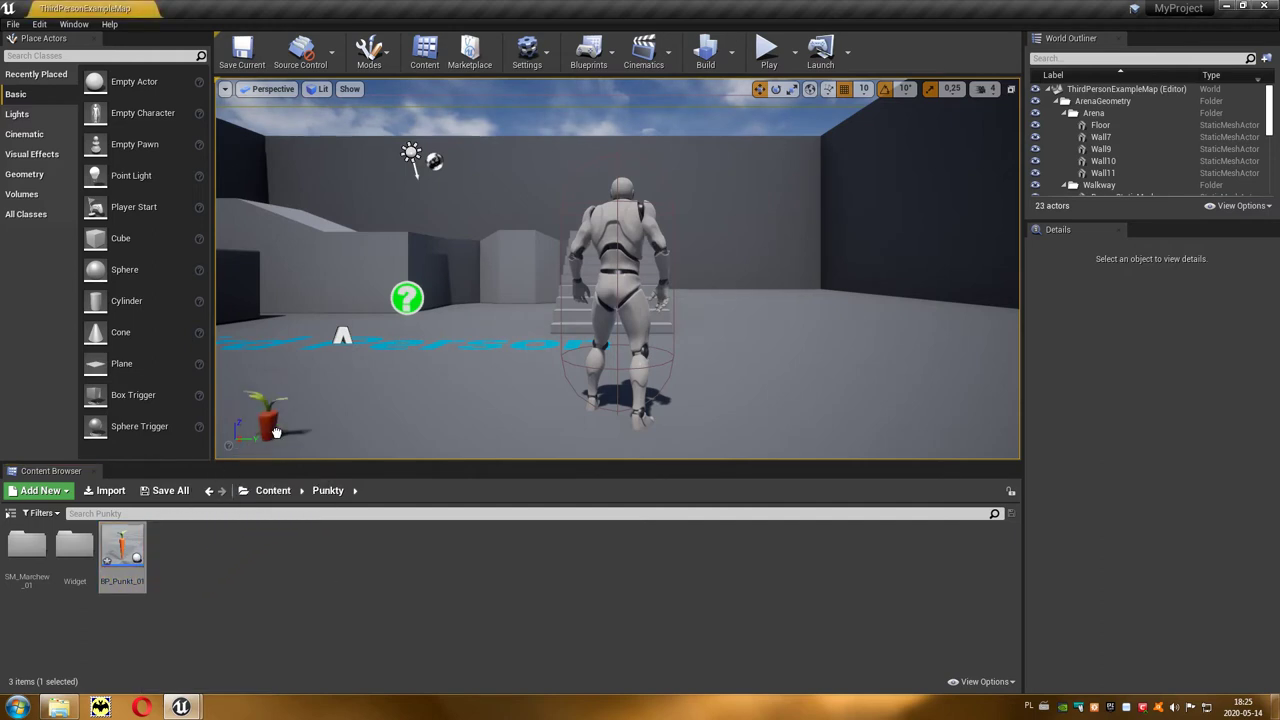
pyautogui.moveTo(808, 340); pyautogui.dragTo(824, 252)
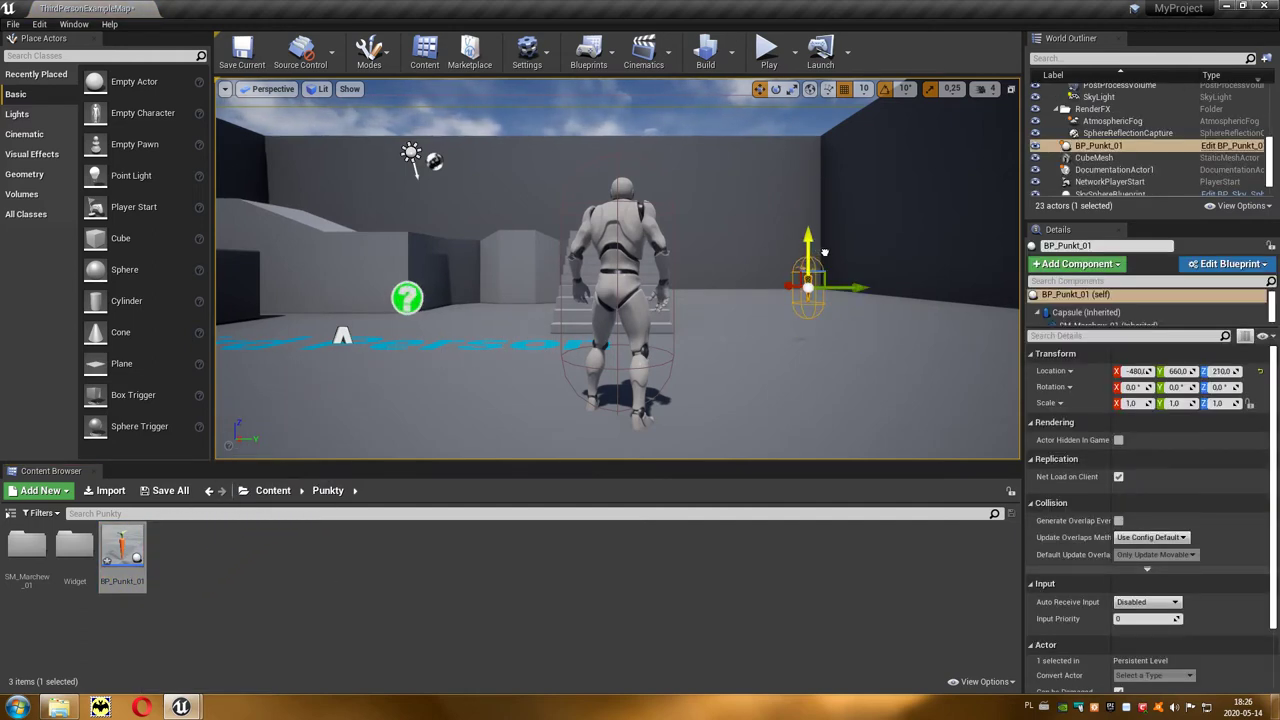
# Play the level, walk the character forward into the carrot, then stop the session
pyautogui.click(767, 57)
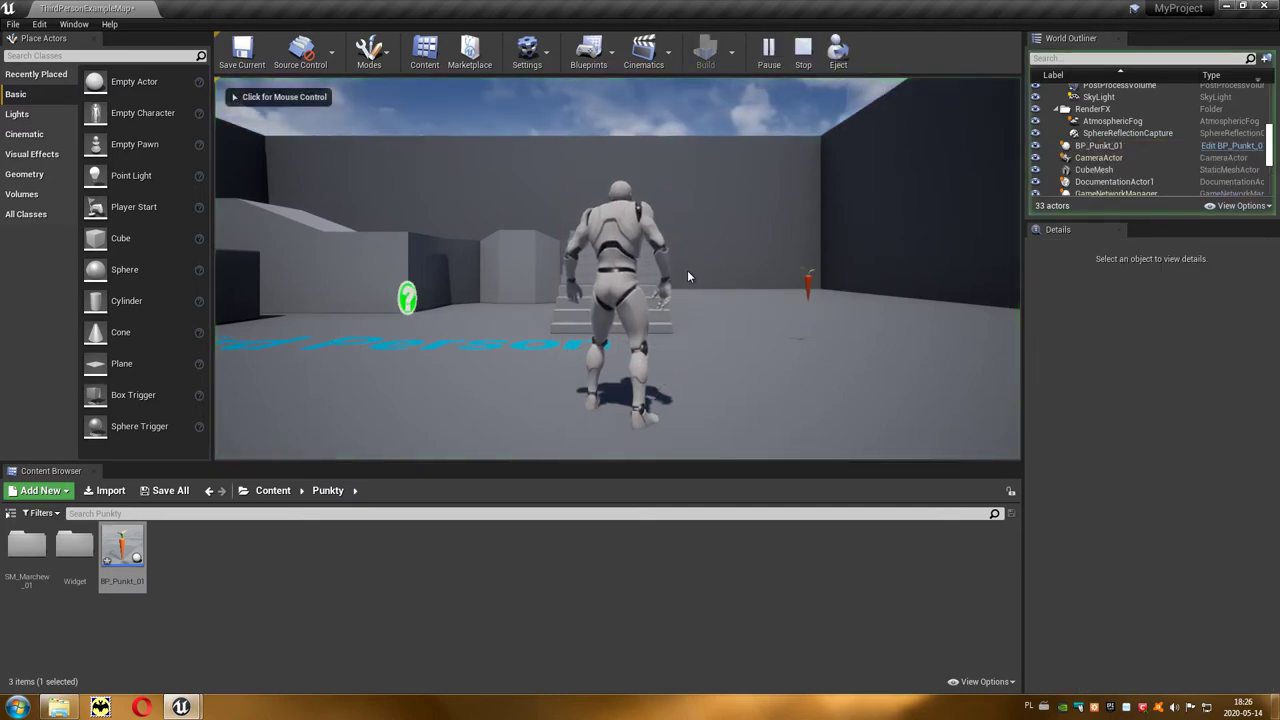
pyautogui.click(611, 287)
pyautogui.press('w')
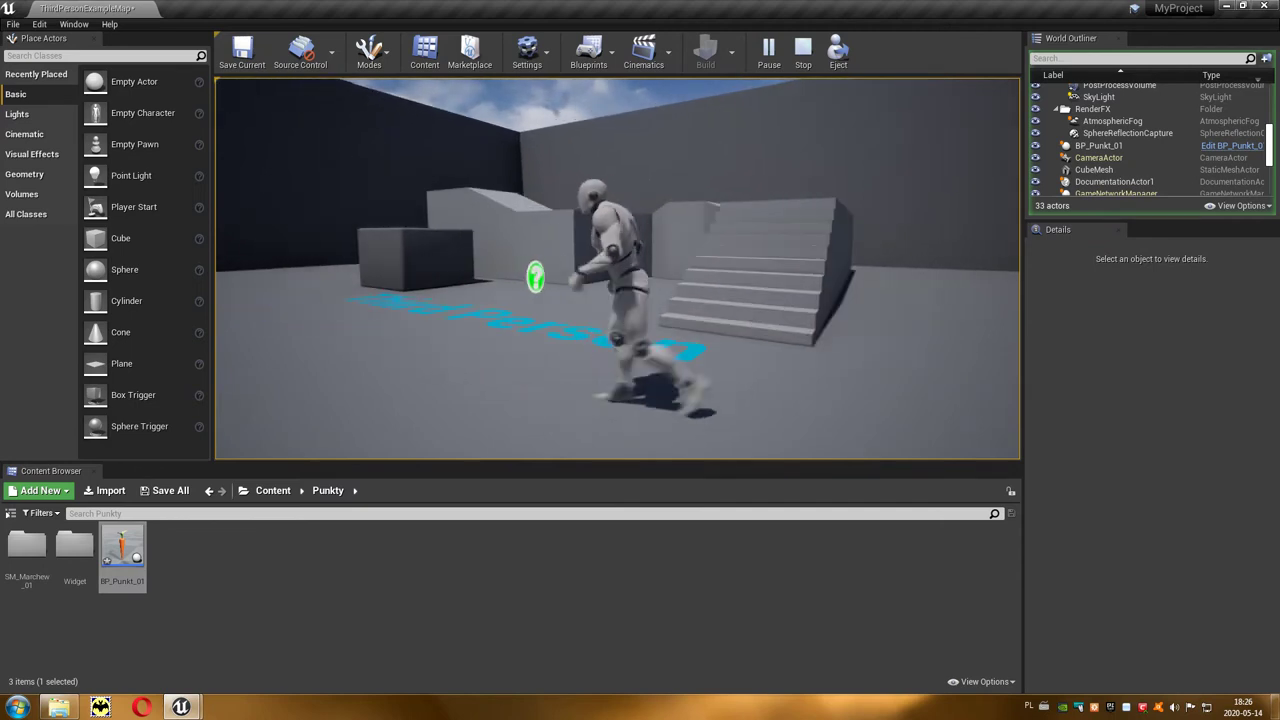
pyautogui.press('Escape')
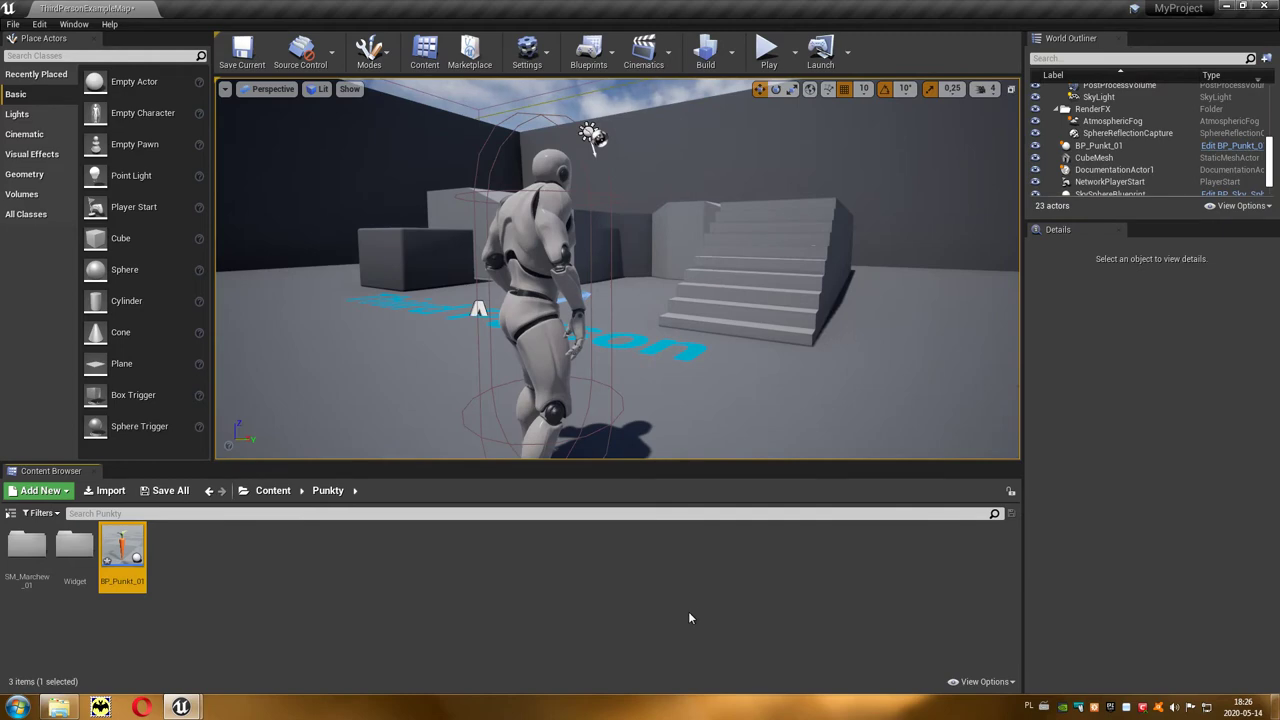
# Reopen BP_Punkt_01, add an SM_Marchew_01 reference near Event Tick, and search 'rotation' from its pin
pyautogui.doubleClick(124, 548)
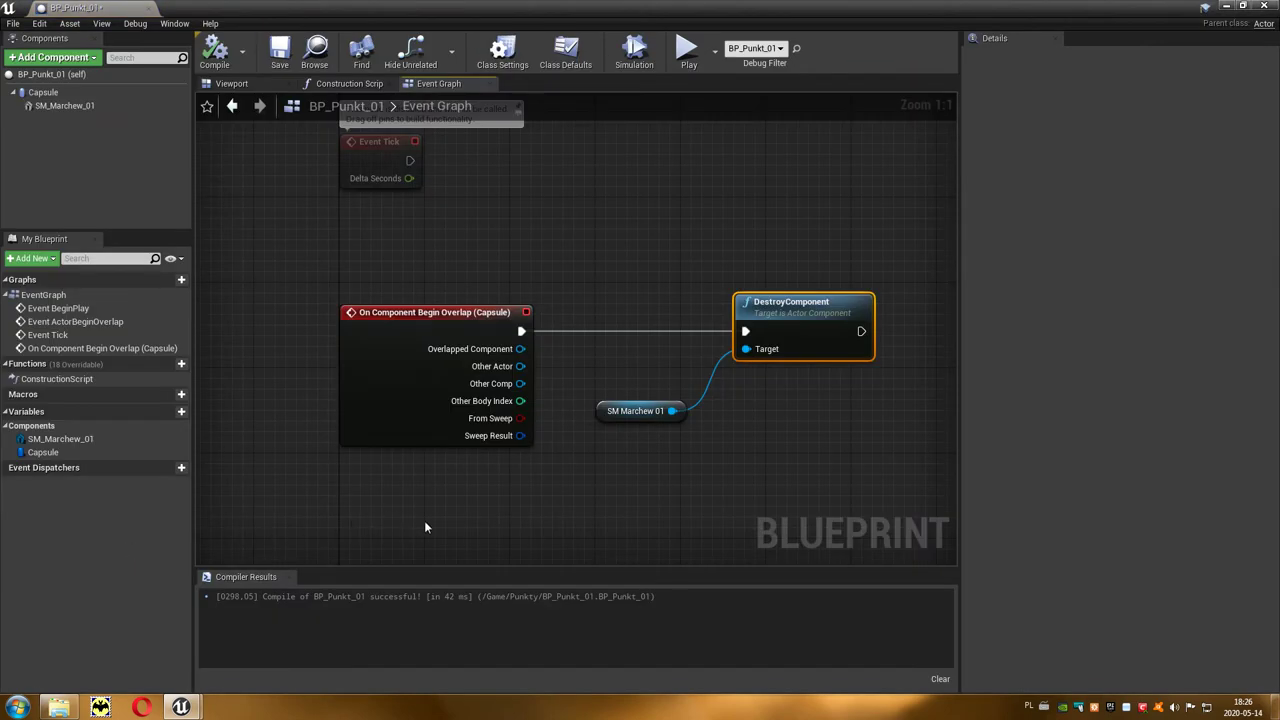
pyautogui.moveTo(772, 457); pyautogui.dragTo(740, 501, button='right')
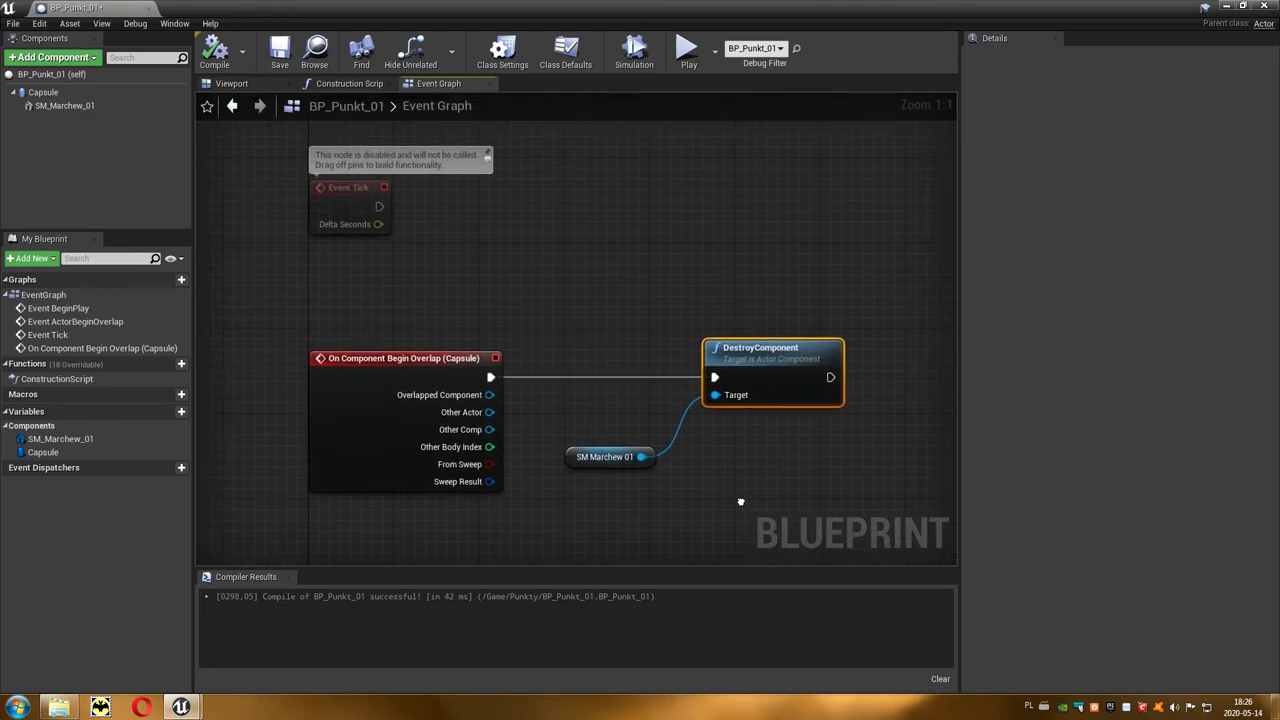
pyautogui.moveTo(495, 295); pyautogui.dragTo(544, 353, button='right')
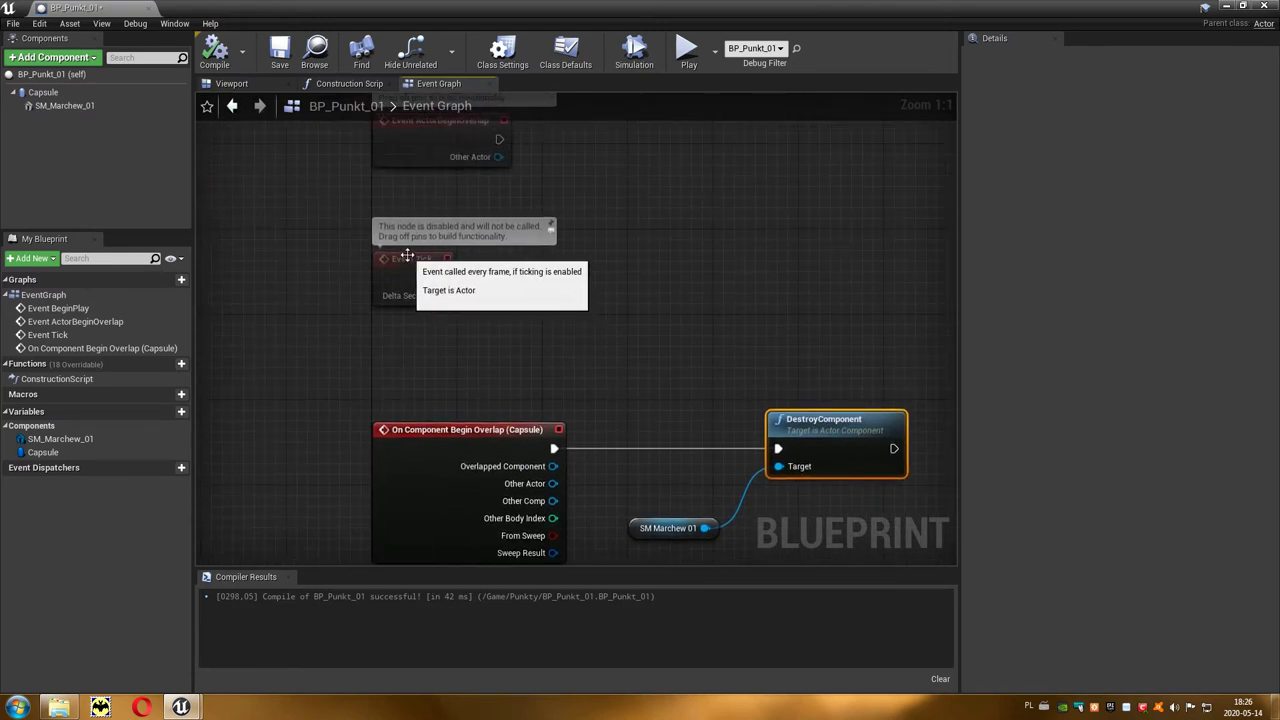
pyautogui.click(433, 286)
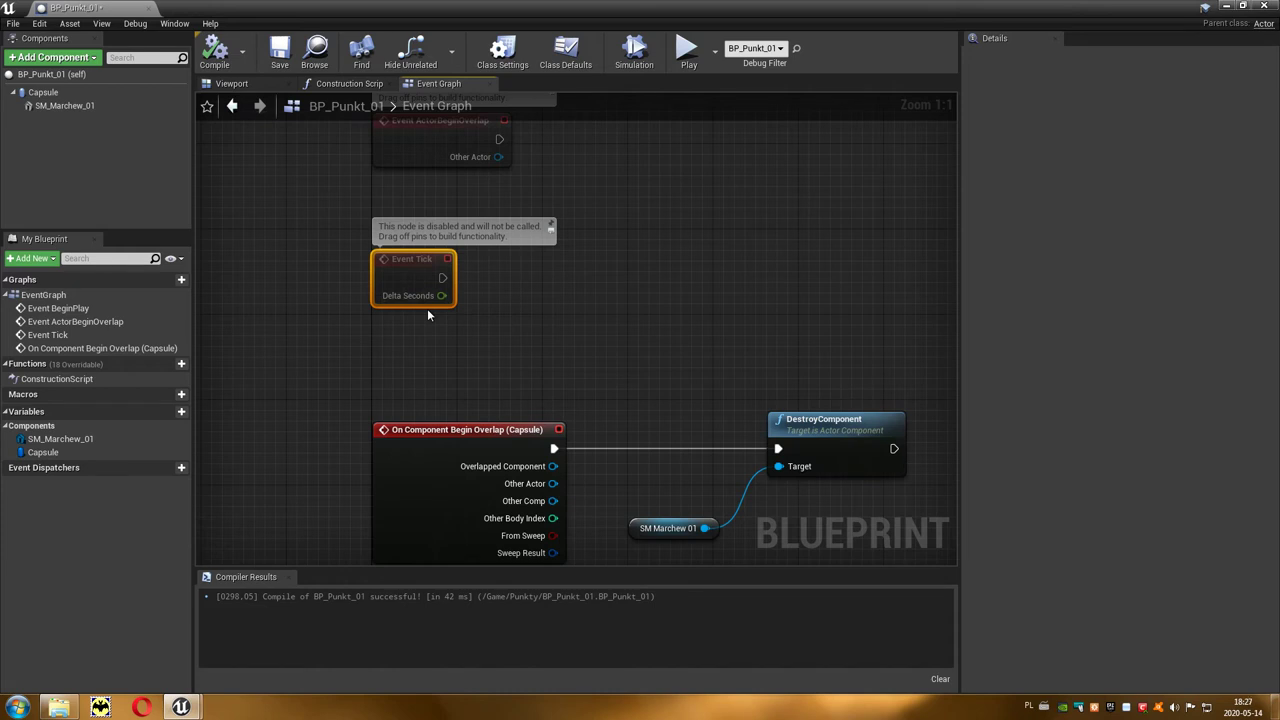
pyautogui.click(47, 108)
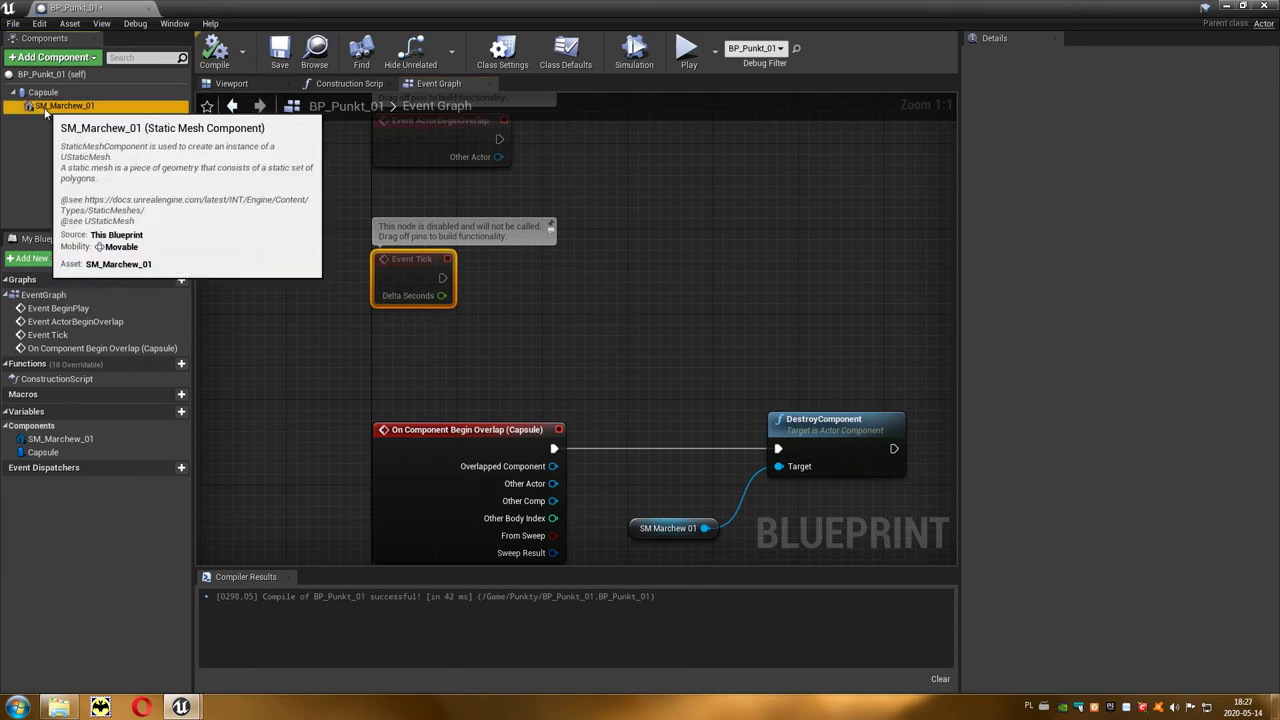
pyautogui.moveTo(45, 112); pyautogui.dragTo(405, 346)
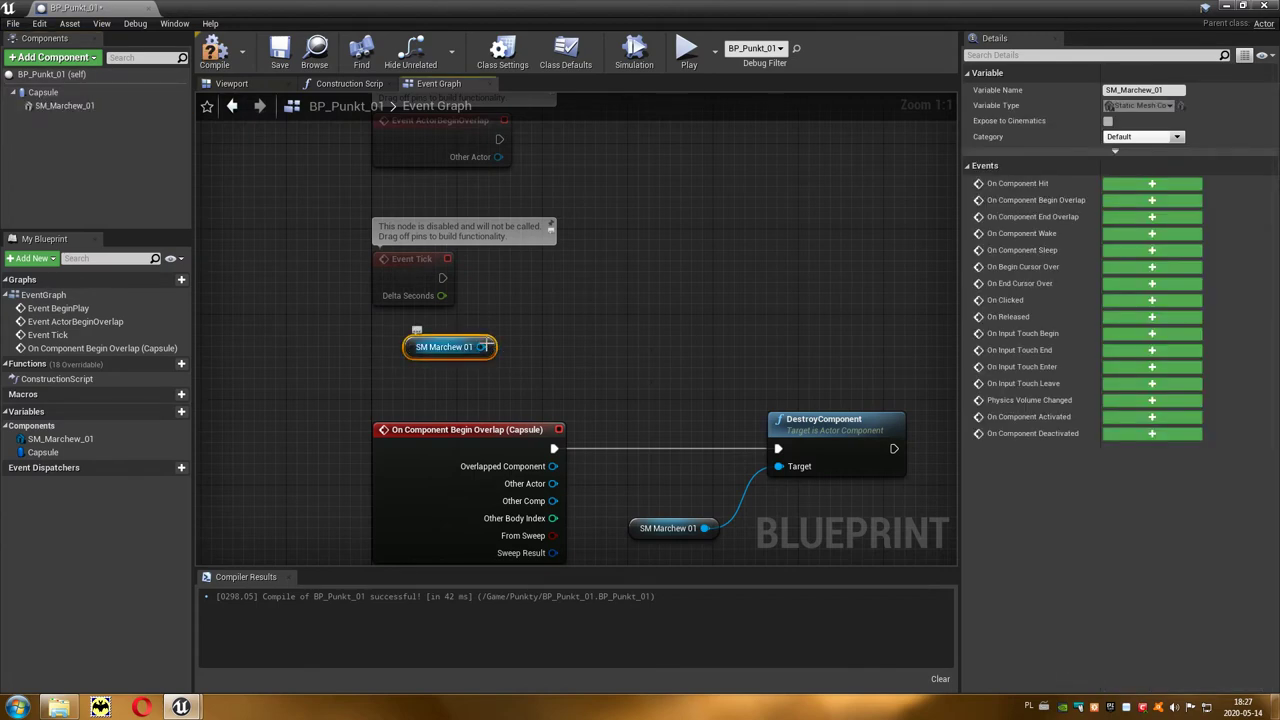
pyautogui.click(510, 371)
pyautogui.moveTo(481, 347); pyautogui.dragTo(602, 295)
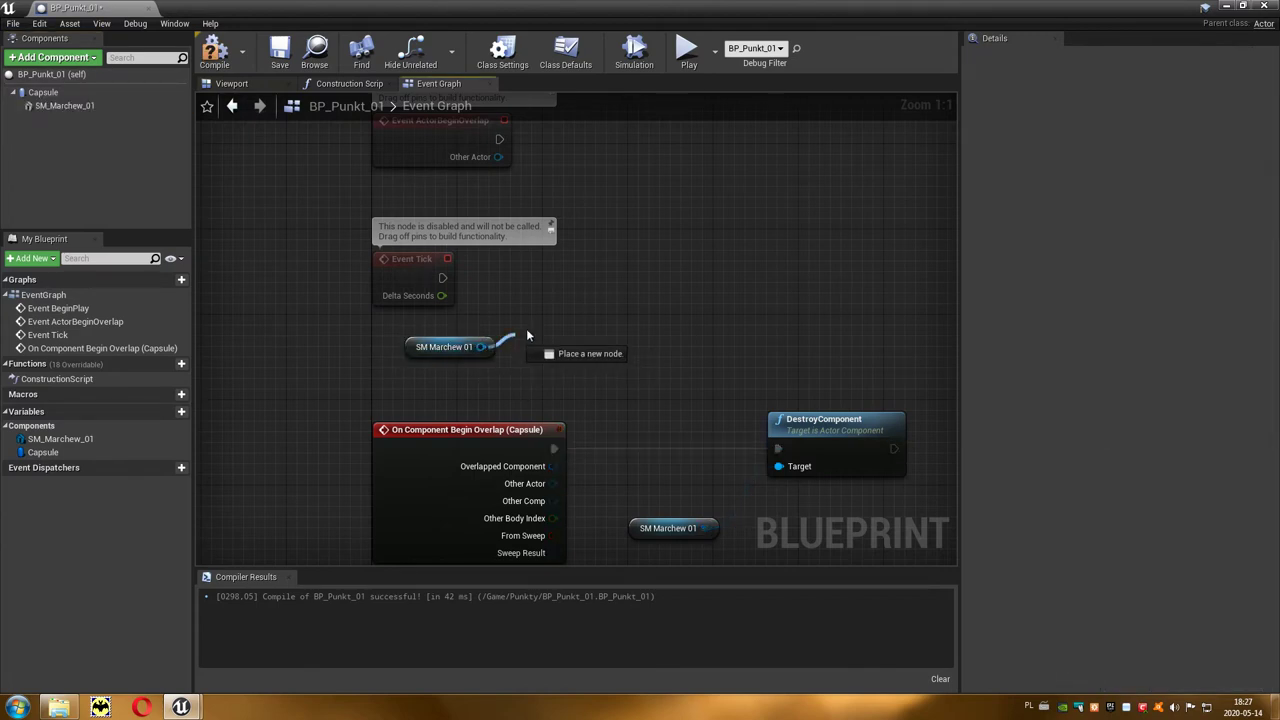
pyautogui.write('rotation')
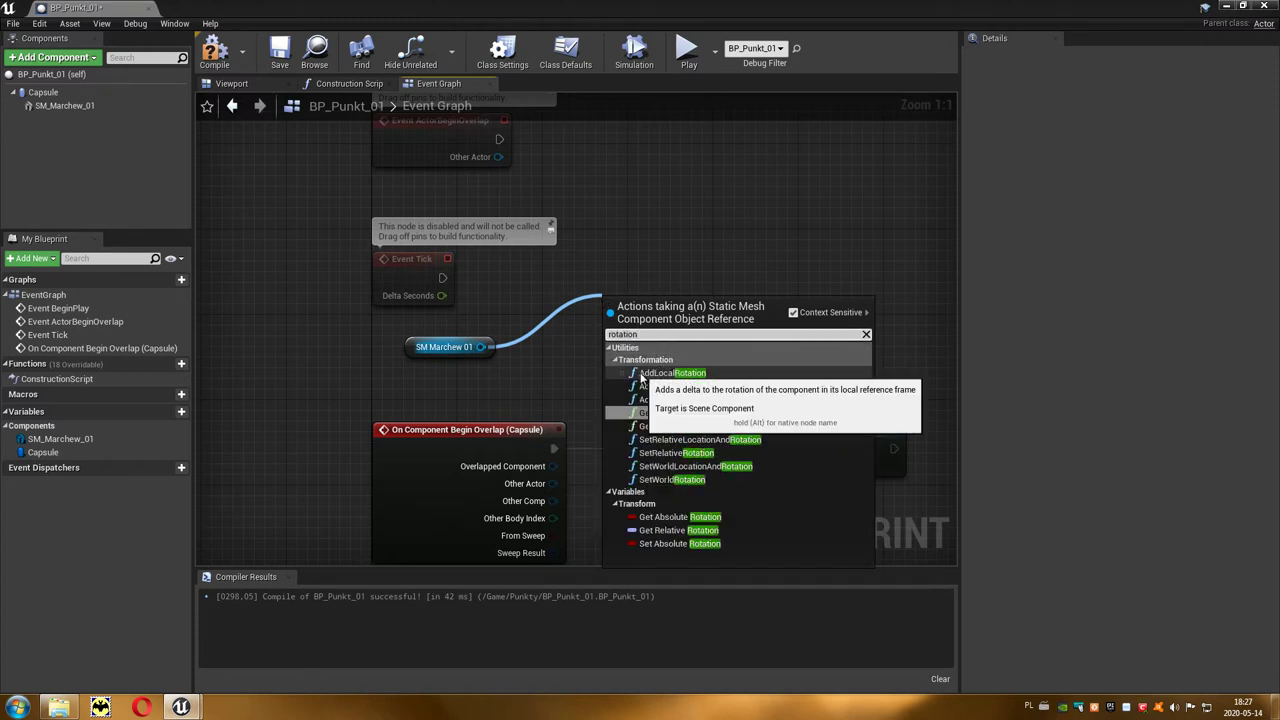
# Add AddLocalRotation, split Delta Rotation, wire it from Event Tick, and set Yaw to 10
pyautogui.click(717, 378)
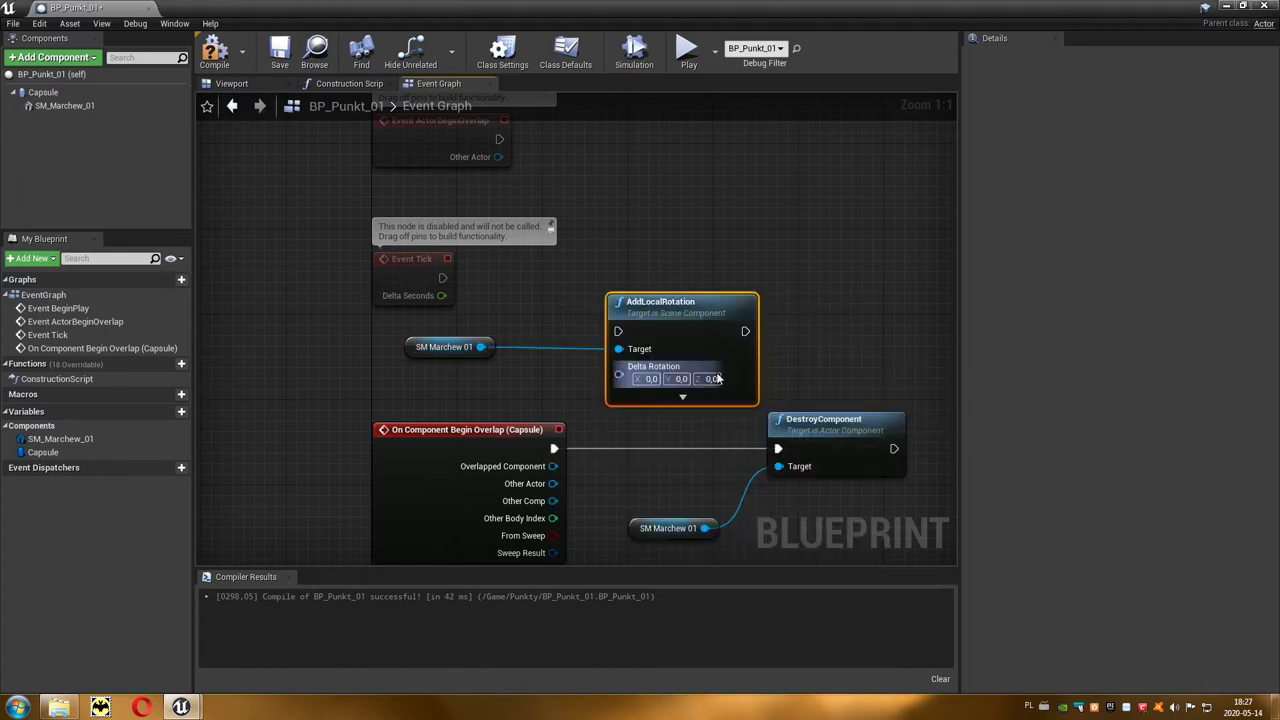
pyautogui.moveTo(680, 300); pyautogui.dragTo(691, 238)
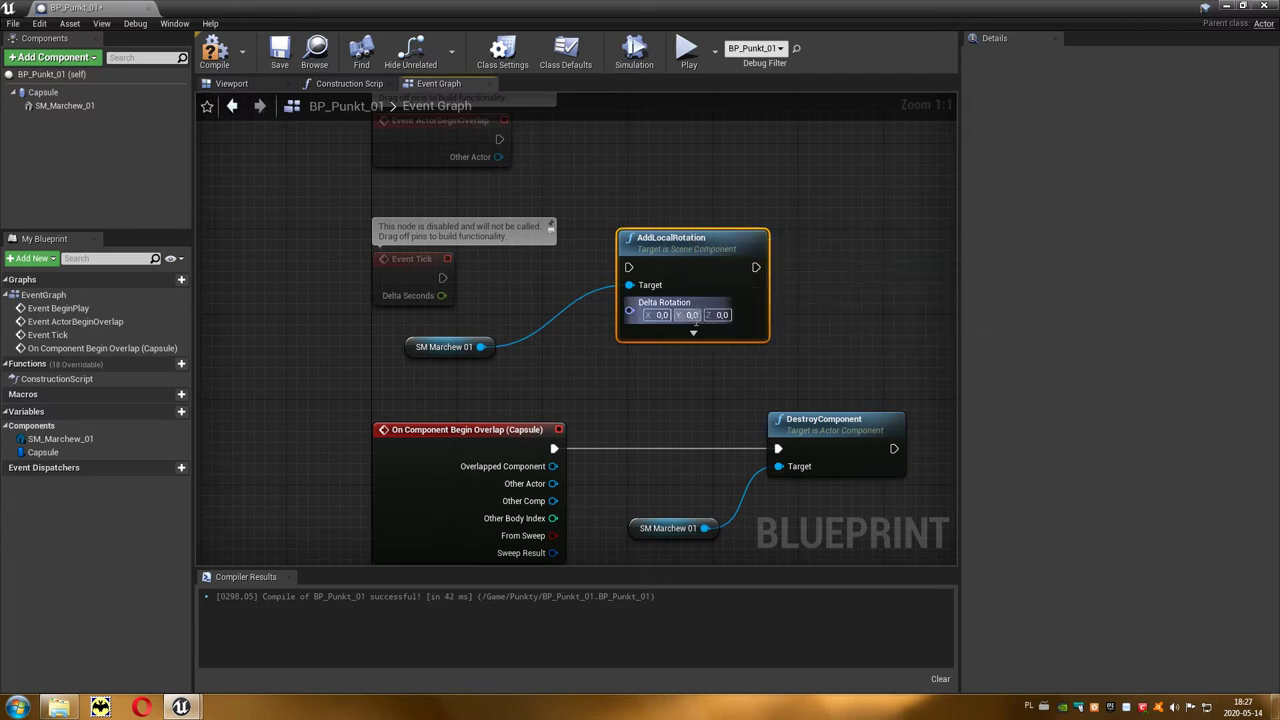
pyautogui.rightClick(664, 306)
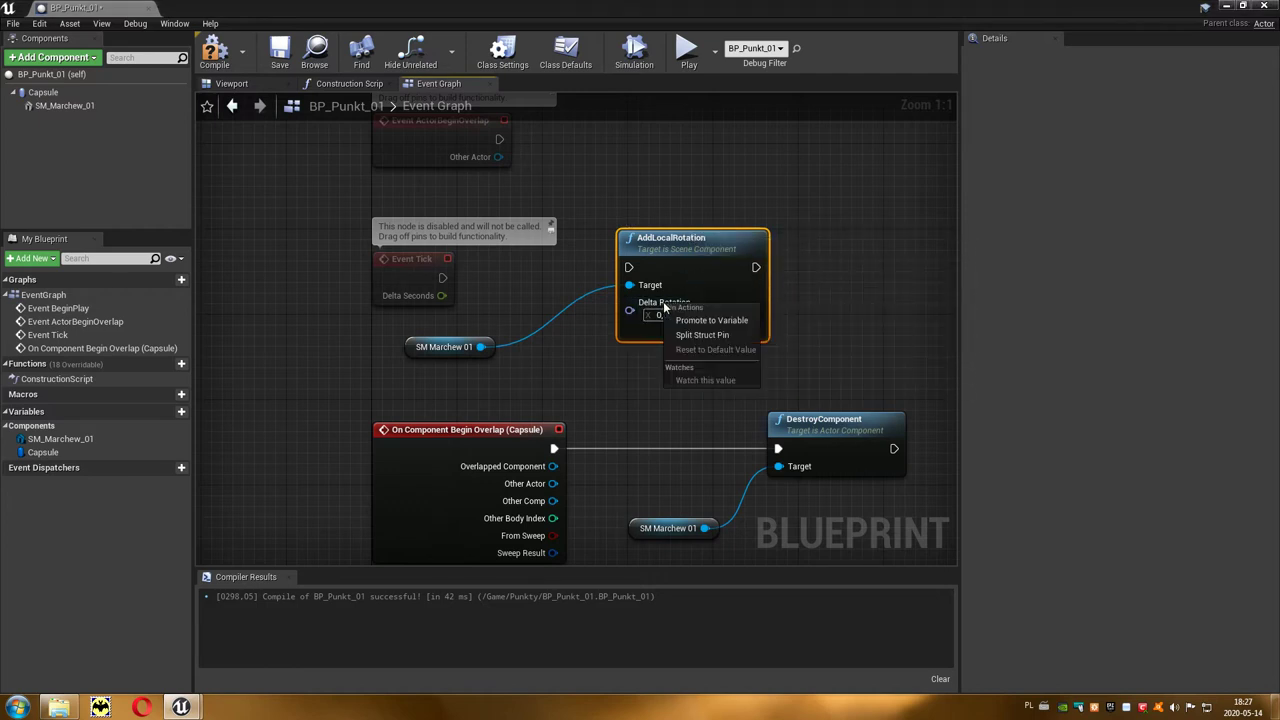
pyautogui.click(686, 335)
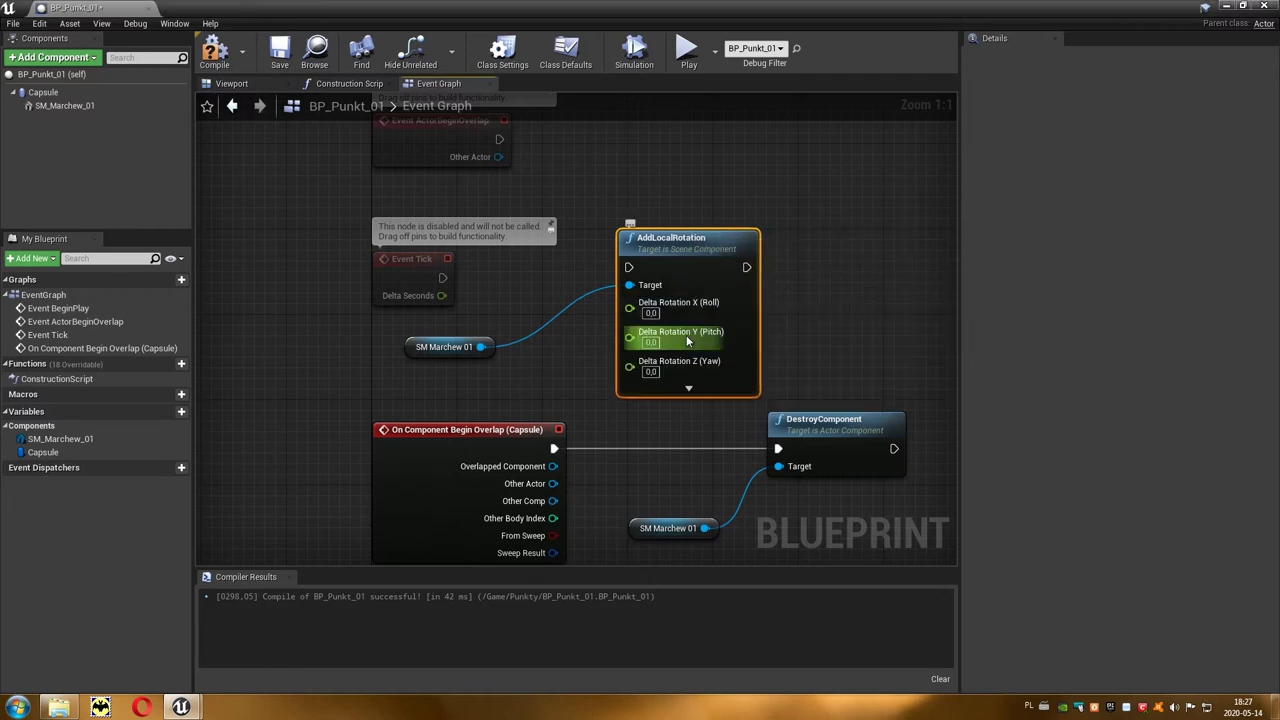
pyautogui.moveTo(453, 278); pyautogui.dragTo(673, 260)
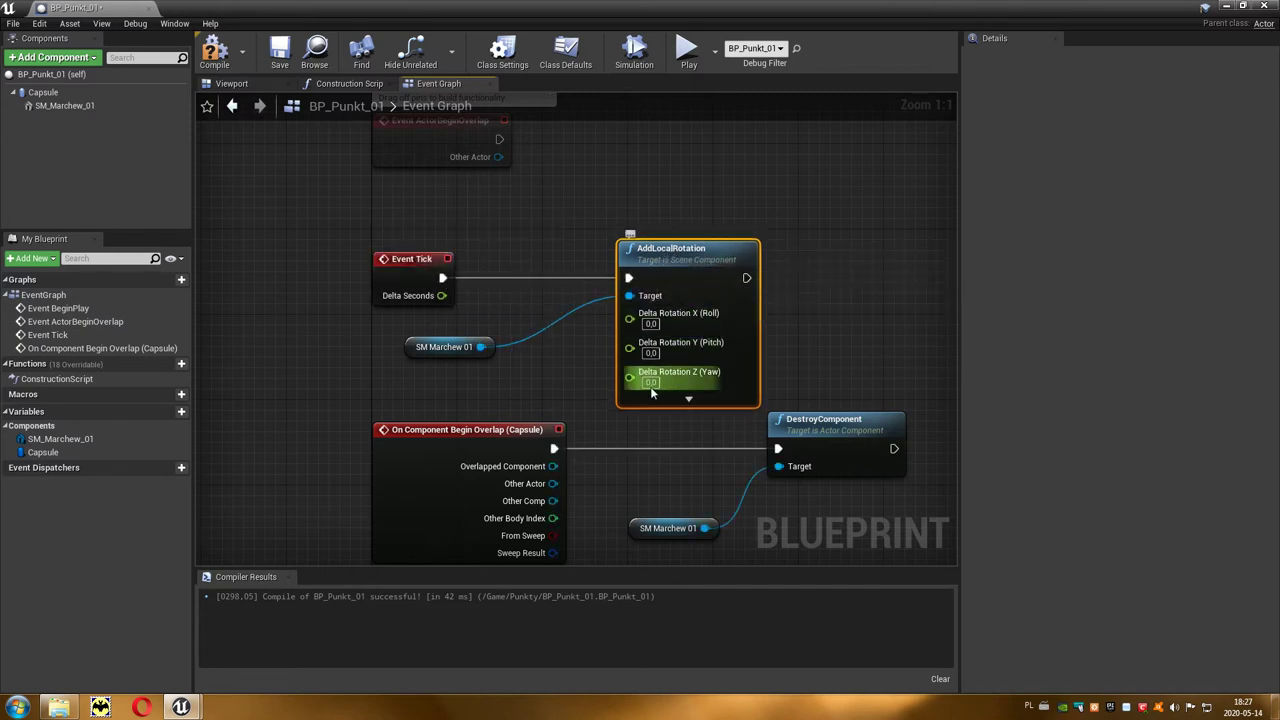
pyautogui.write('10')
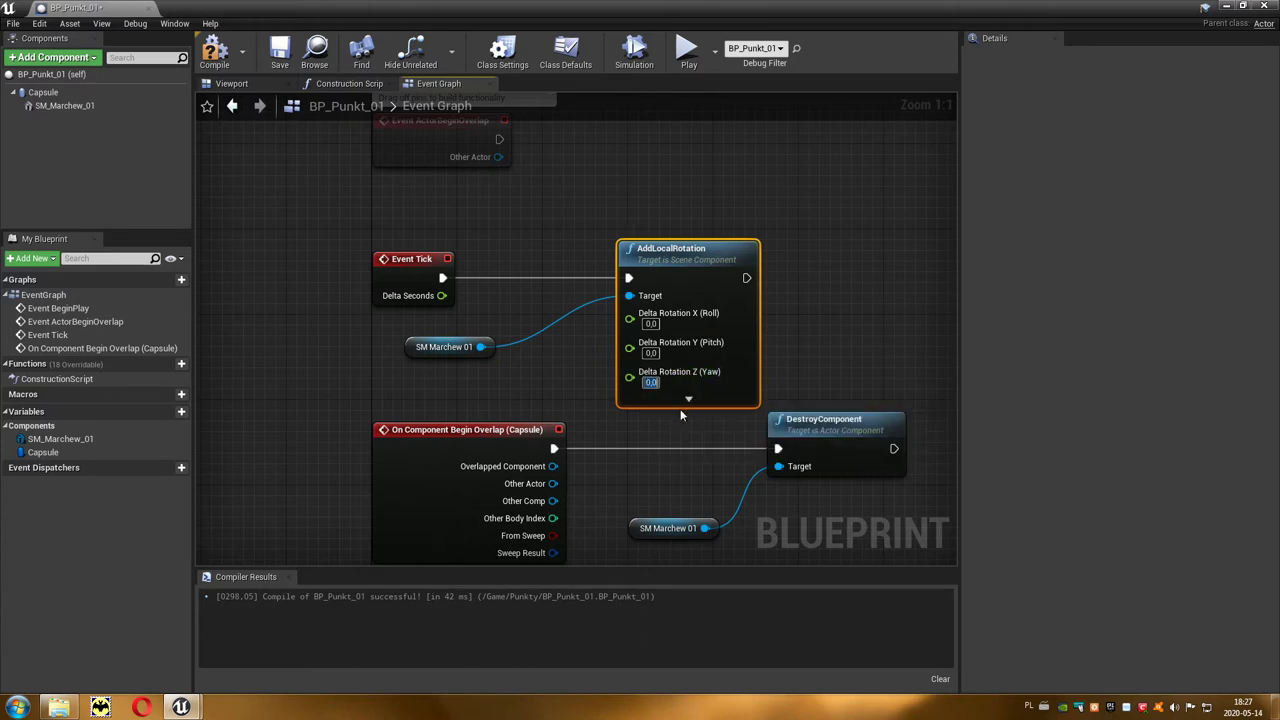
pyautogui.press('Return')
# Play the level to watch the carrot spin, stop, and reopen BP_Punkt_01
pyautogui.click(1226, 7)
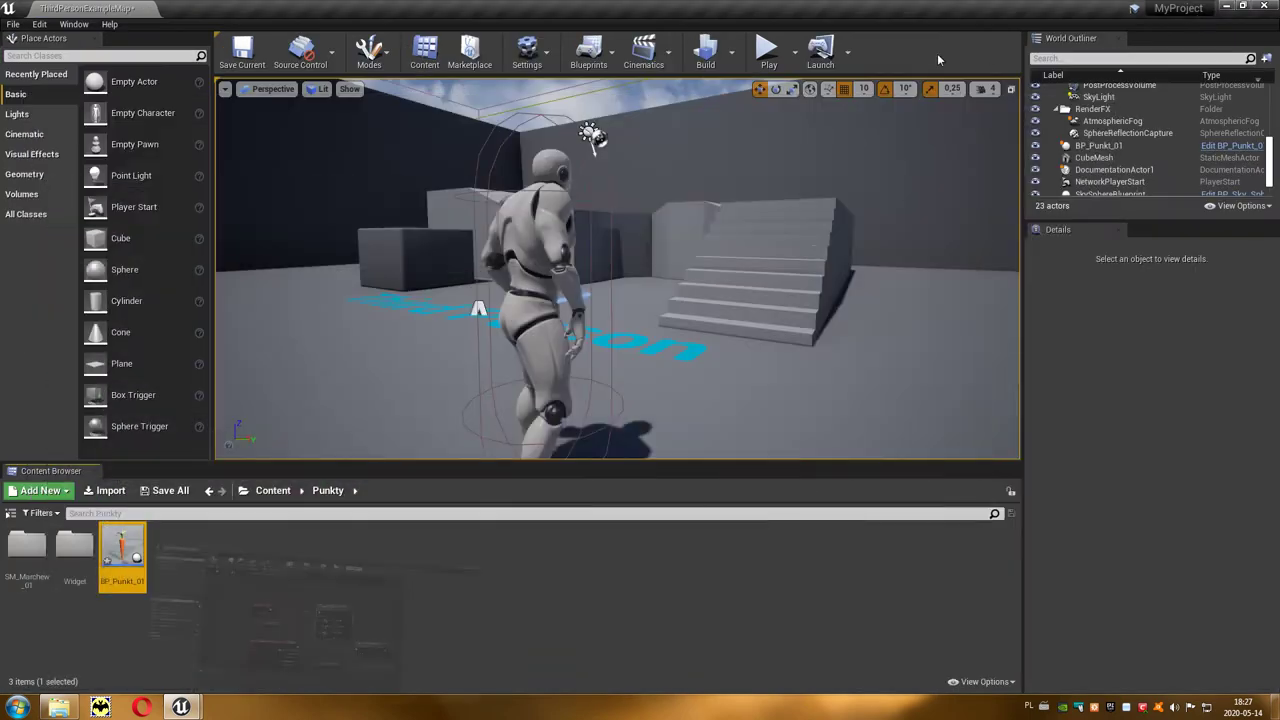
pyautogui.click(769, 48)
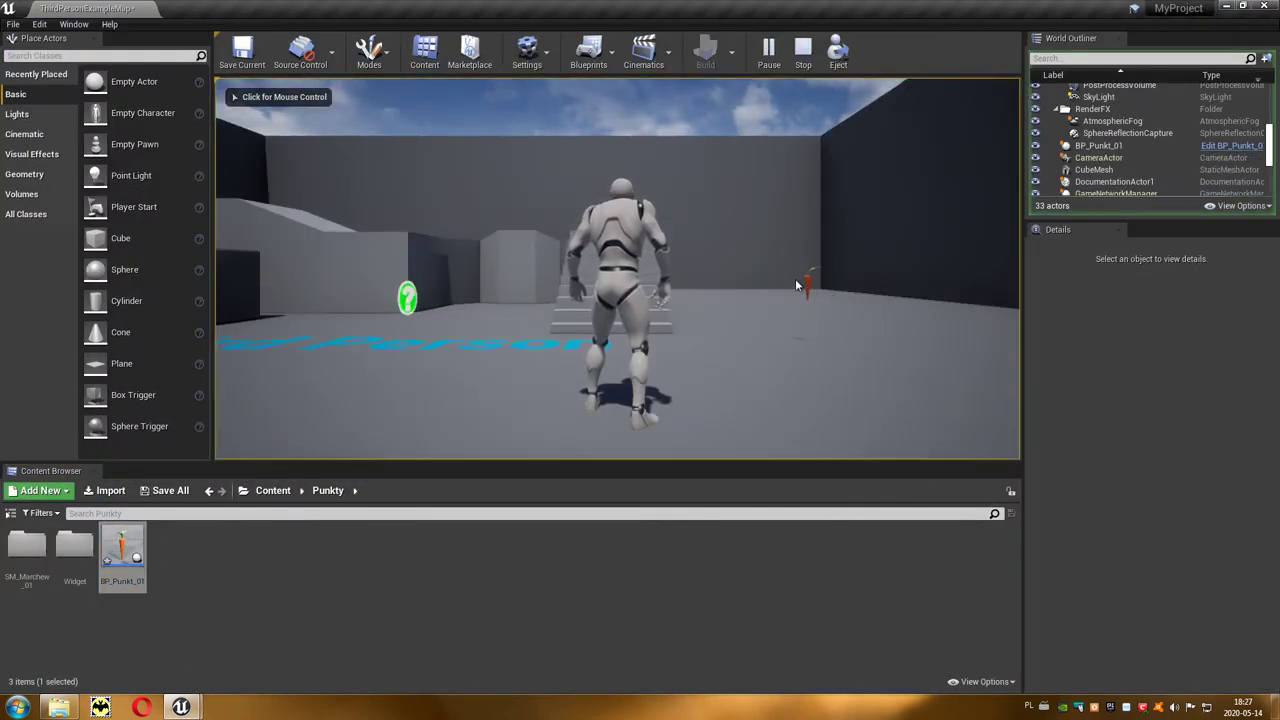
pyautogui.press('Escape')
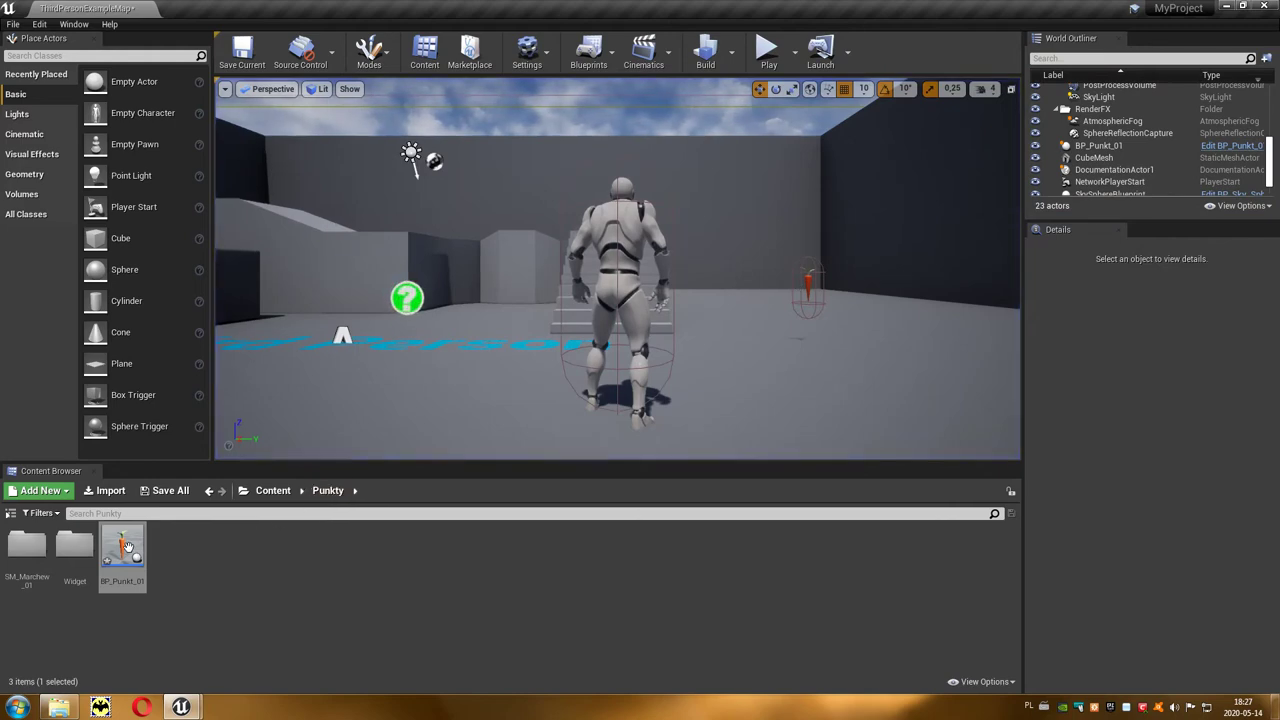
pyautogui.doubleClick(123, 546)
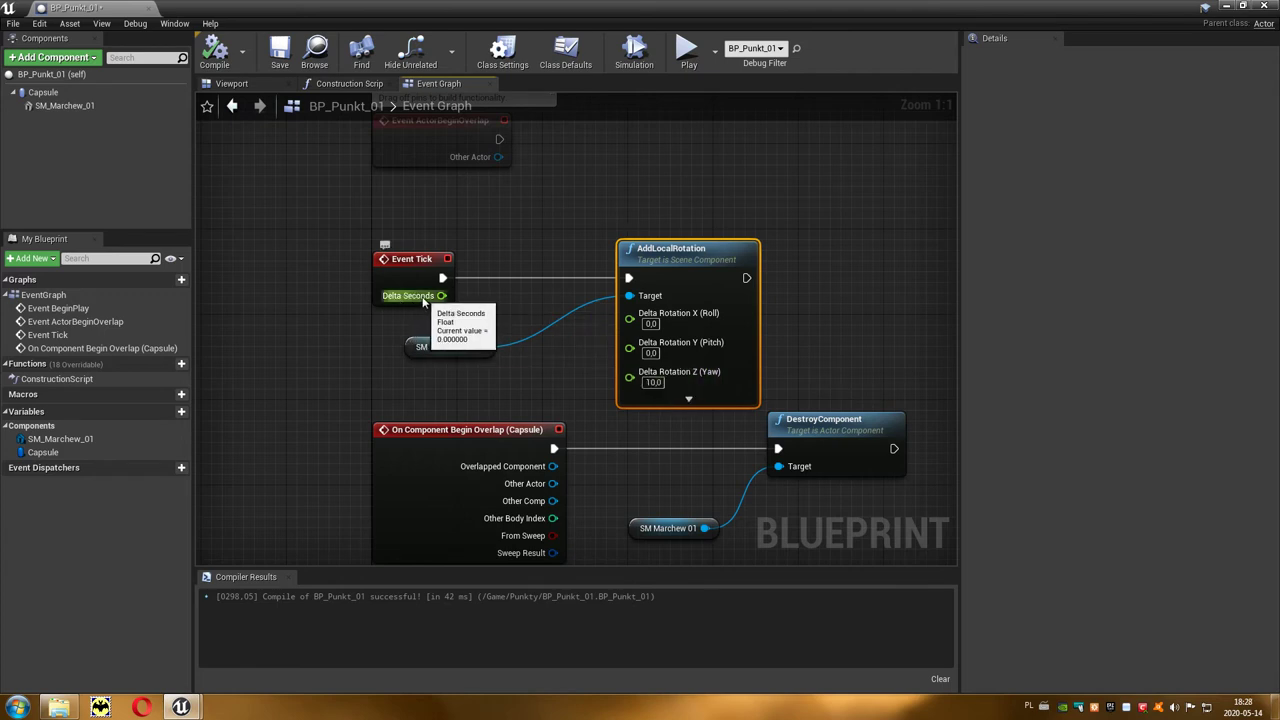
# Multiply Delta Seconds by 10, feed the result into Delta Rotation Z (Yaw), and compile
pyautogui.moveTo(423, 301); pyautogui.dragTo(507, 307)
pyautogui.write('*')
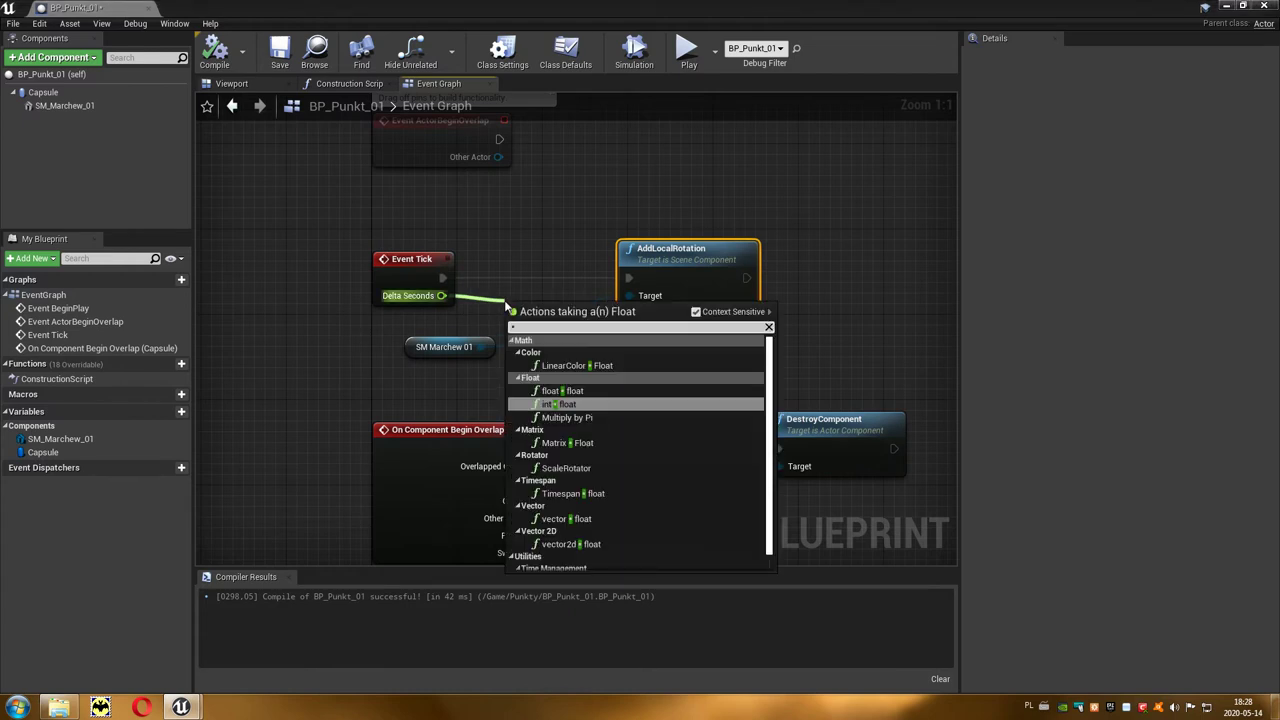
pyautogui.click(593, 388)
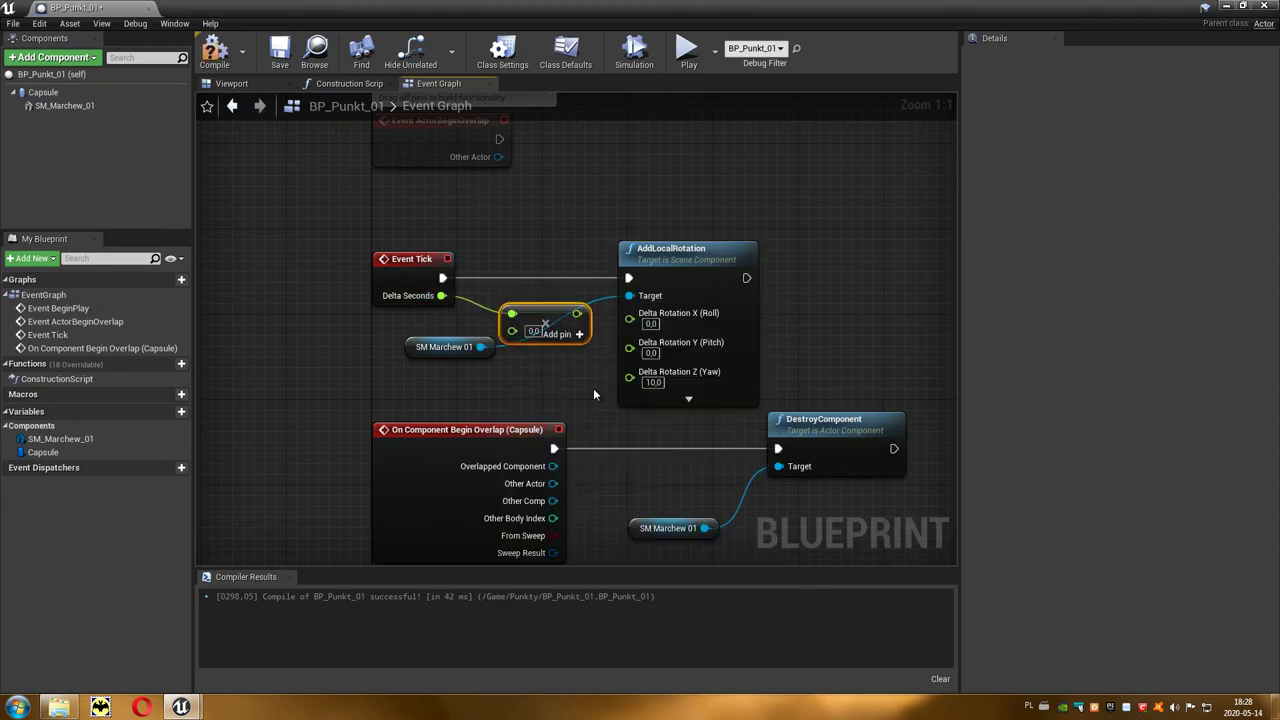
pyautogui.click(535, 331)
pyautogui.write('10')
pyautogui.press('Return')
pyautogui.moveTo(578, 313); pyautogui.dragTo(630, 380)
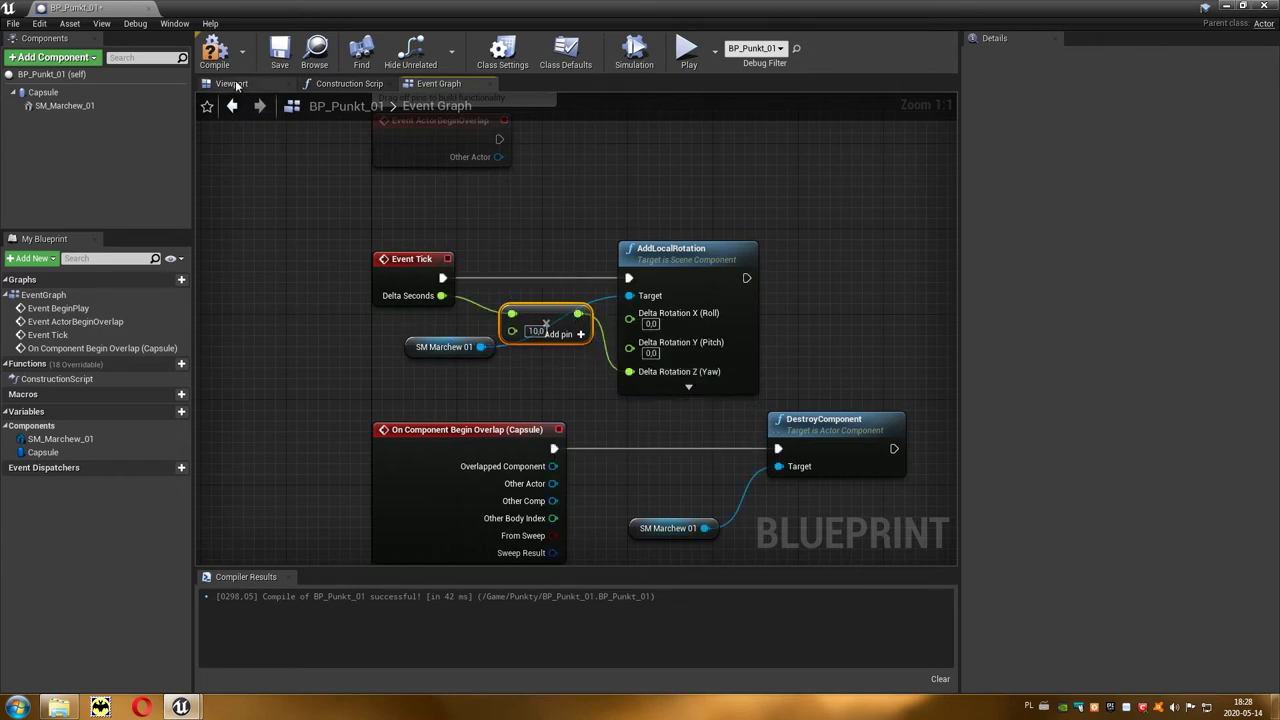
pyautogui.click(214, 50)
# Play the level and walk the character toward the stairs and carrot, then stop
pyautogui.click(1226, 7)
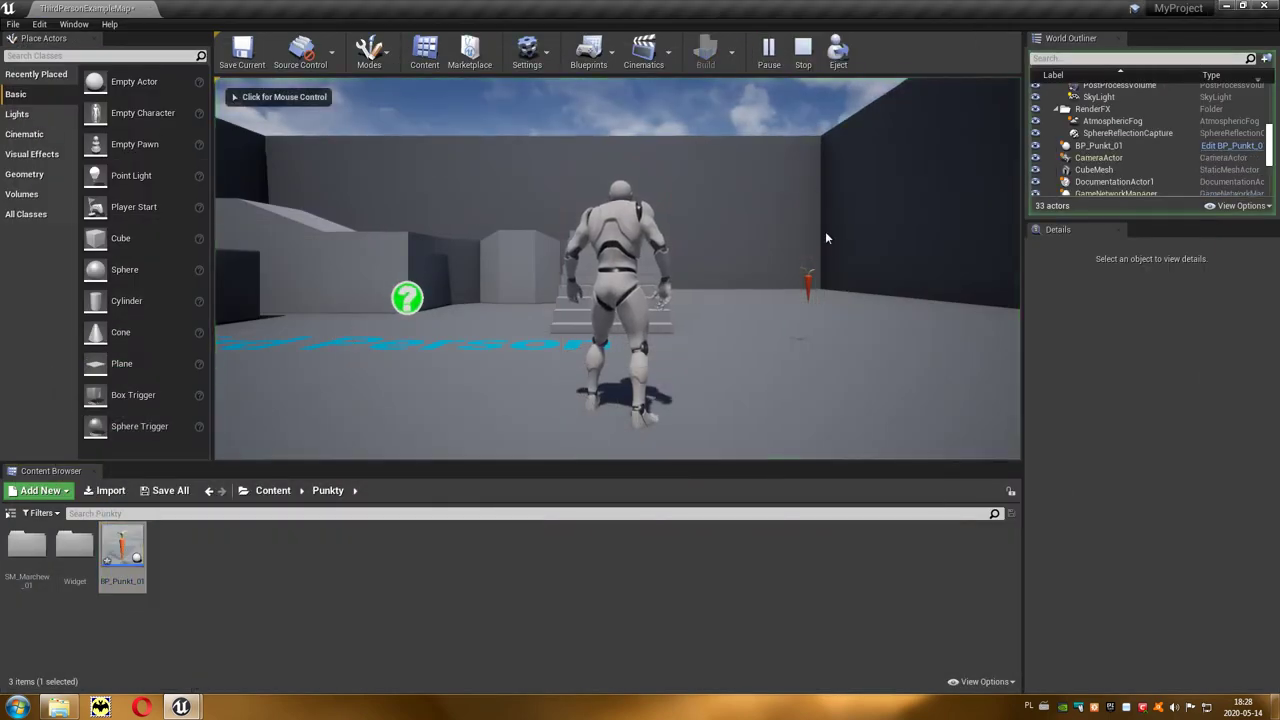
pyautogui.click(825, 231)
pyautogui.press('w')
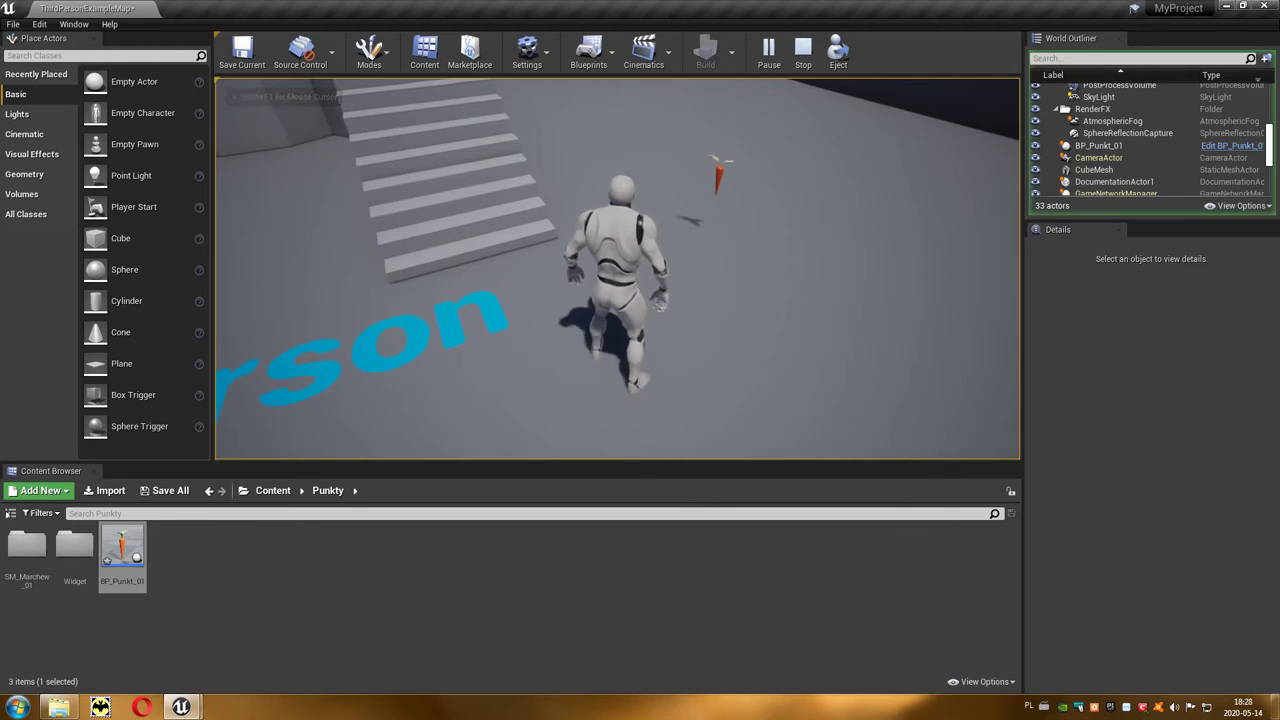
pyautogui.press('Escape')
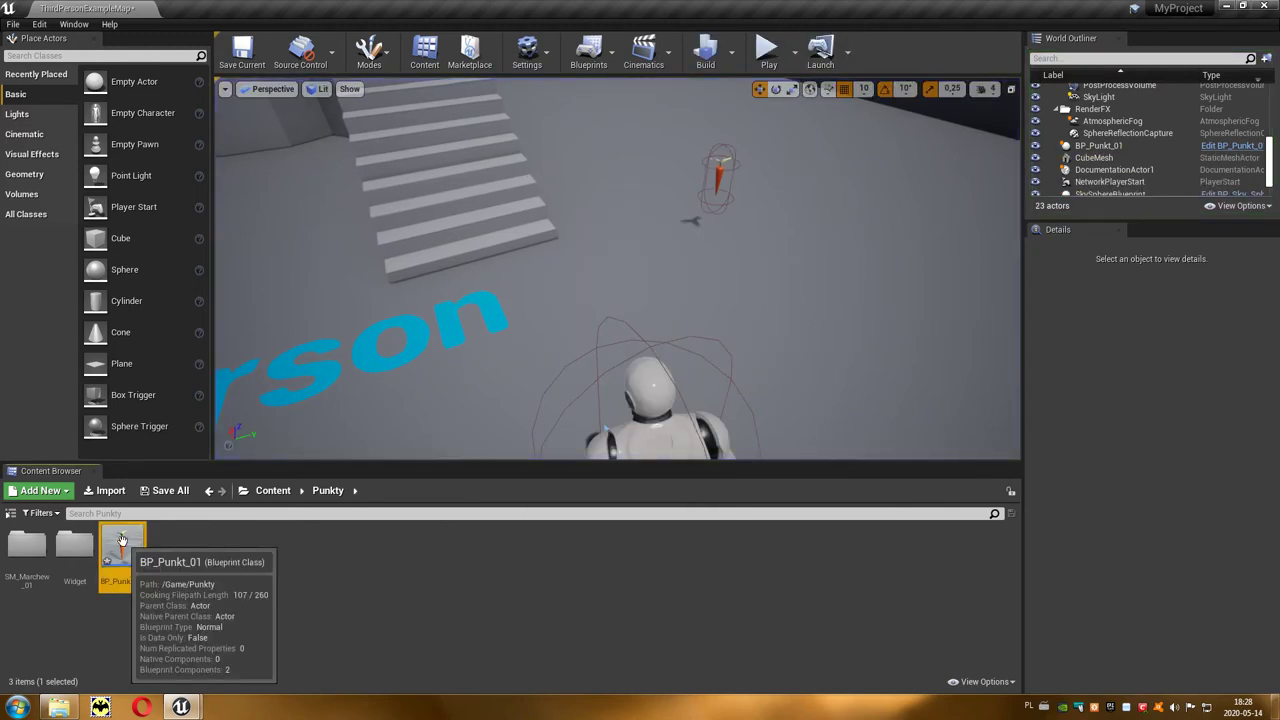
# Reopen BP_Punkt_01 and change the Delta Seconds multiplier from 10 to 100
pyautogui.doubleClick(122, 548)
pyautogui.write('100')
pyautogui.press('Return')
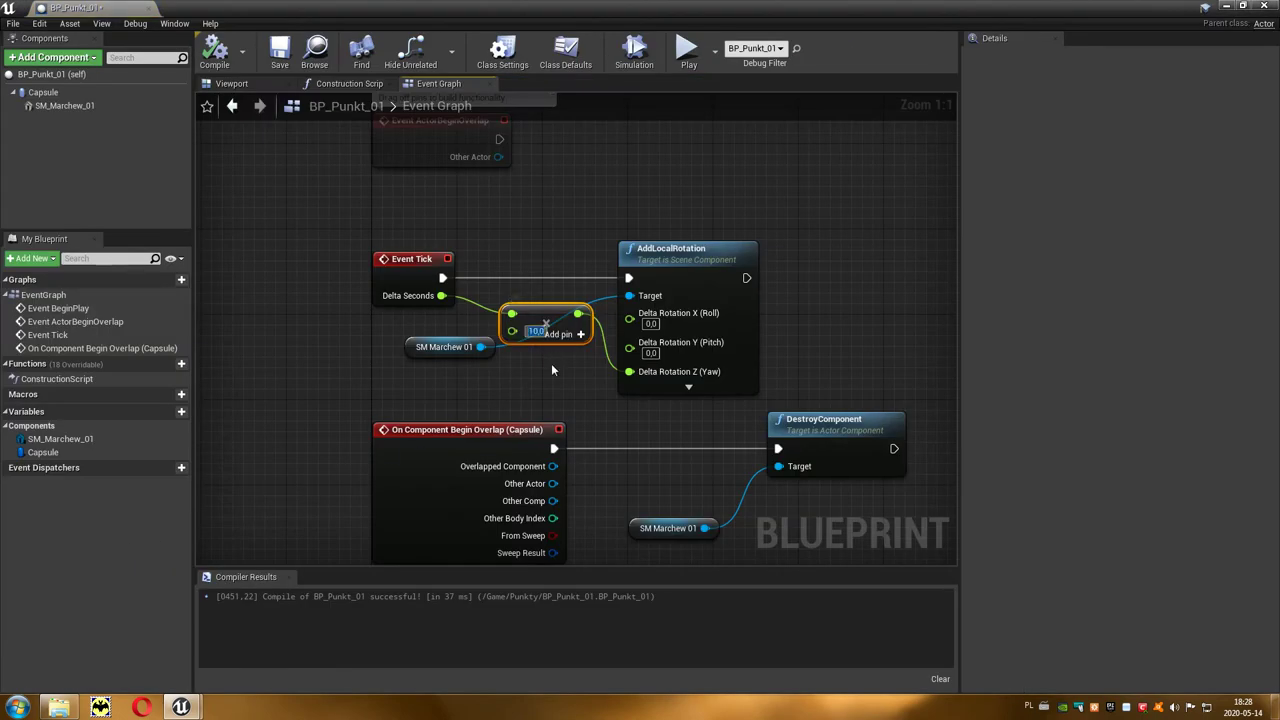
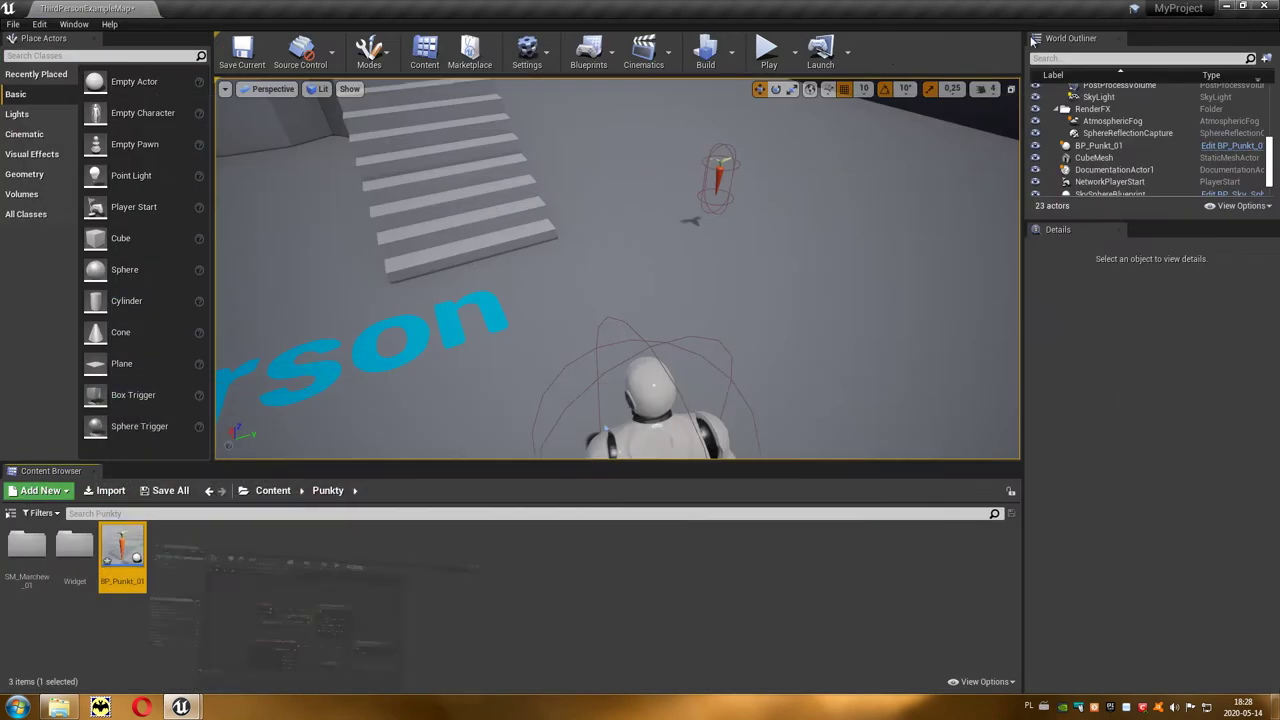
# Play-test the level by running the character toward the carrot, then stop the session
pyautogui.click(766, 48)
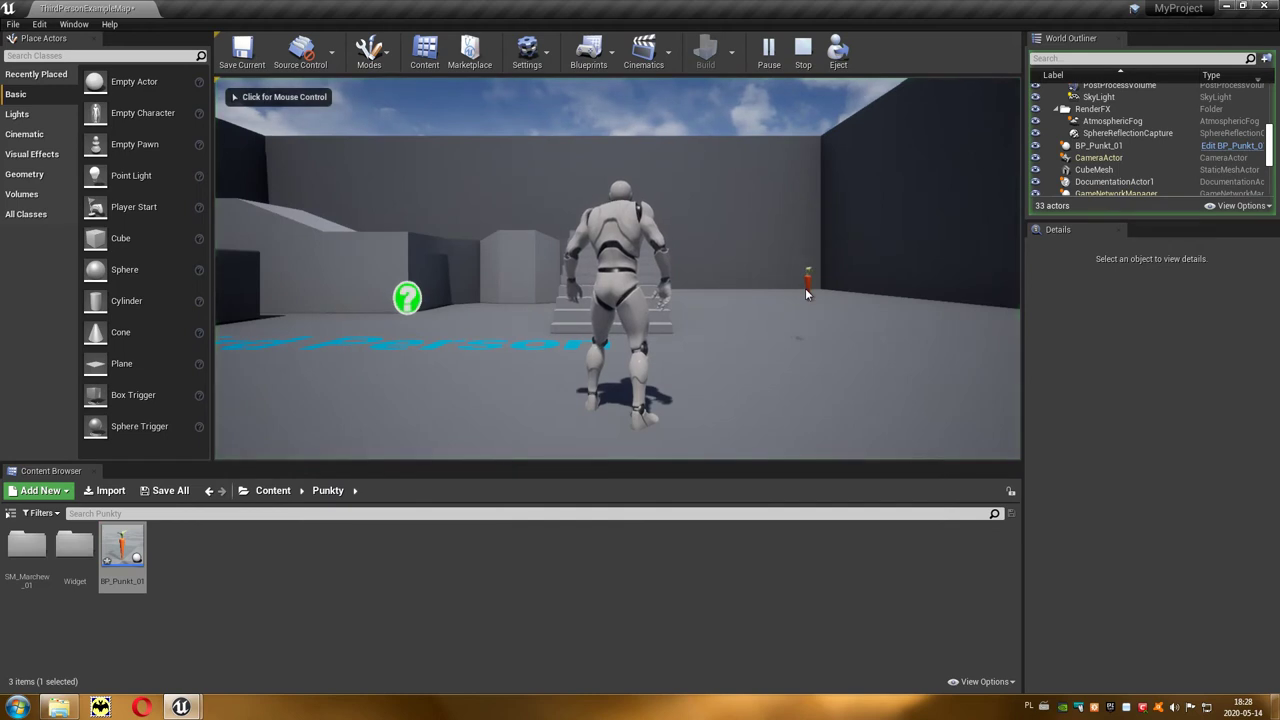
pyautogui.click(831, 278)
pyautogui.press('w')
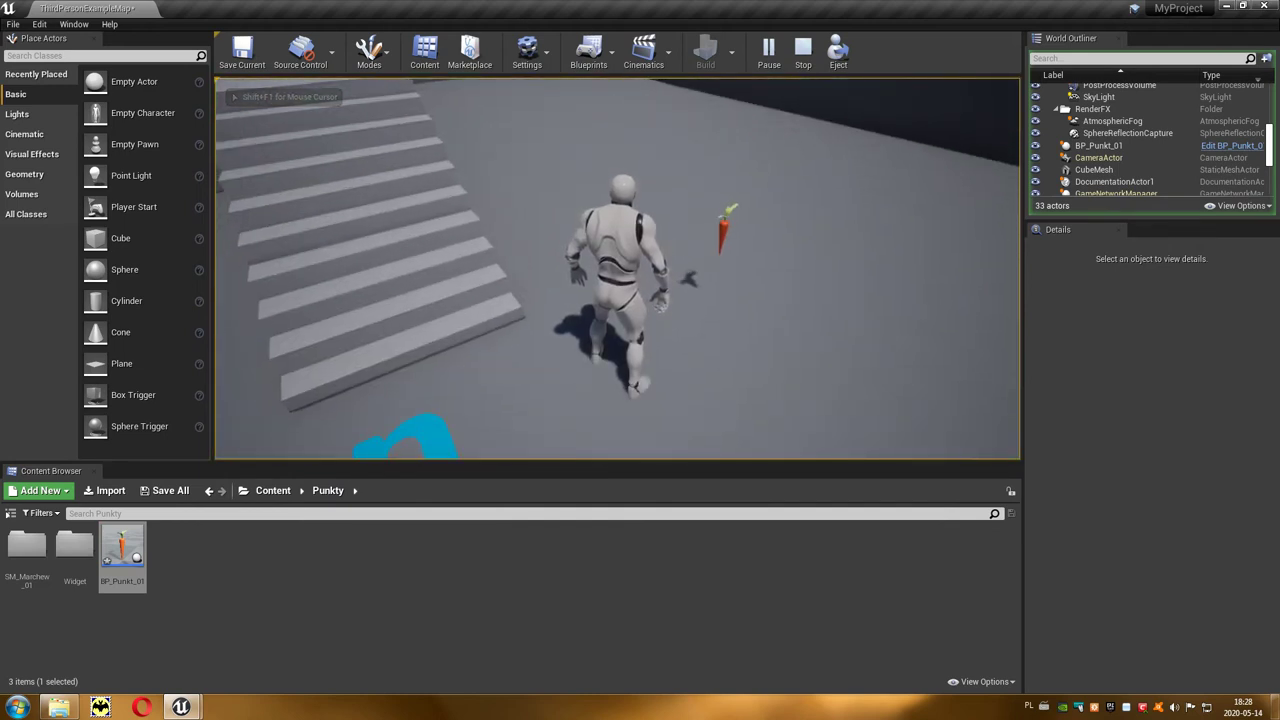
pyautogui.press('Escape')
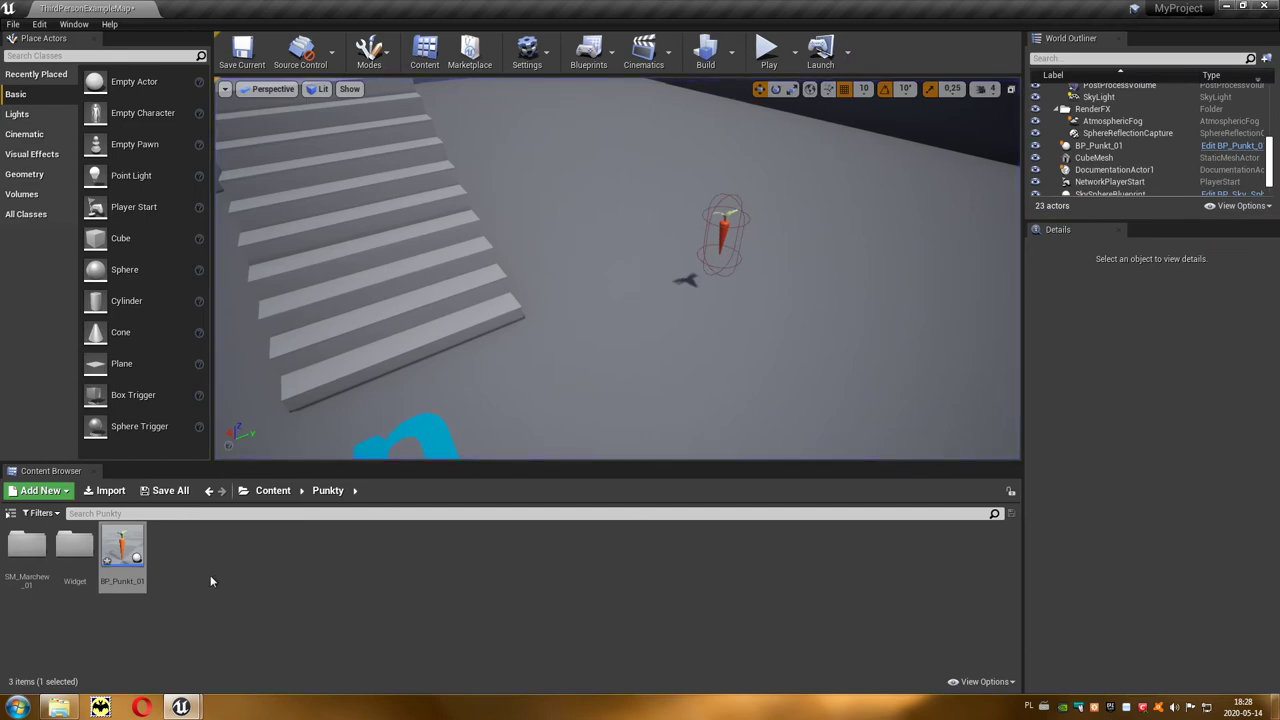
# Open BP_Punkt_01 and move the SM Marchew 01 node above Event Tick in the Event Graph
pyautogui.doubleClick(125, 550)
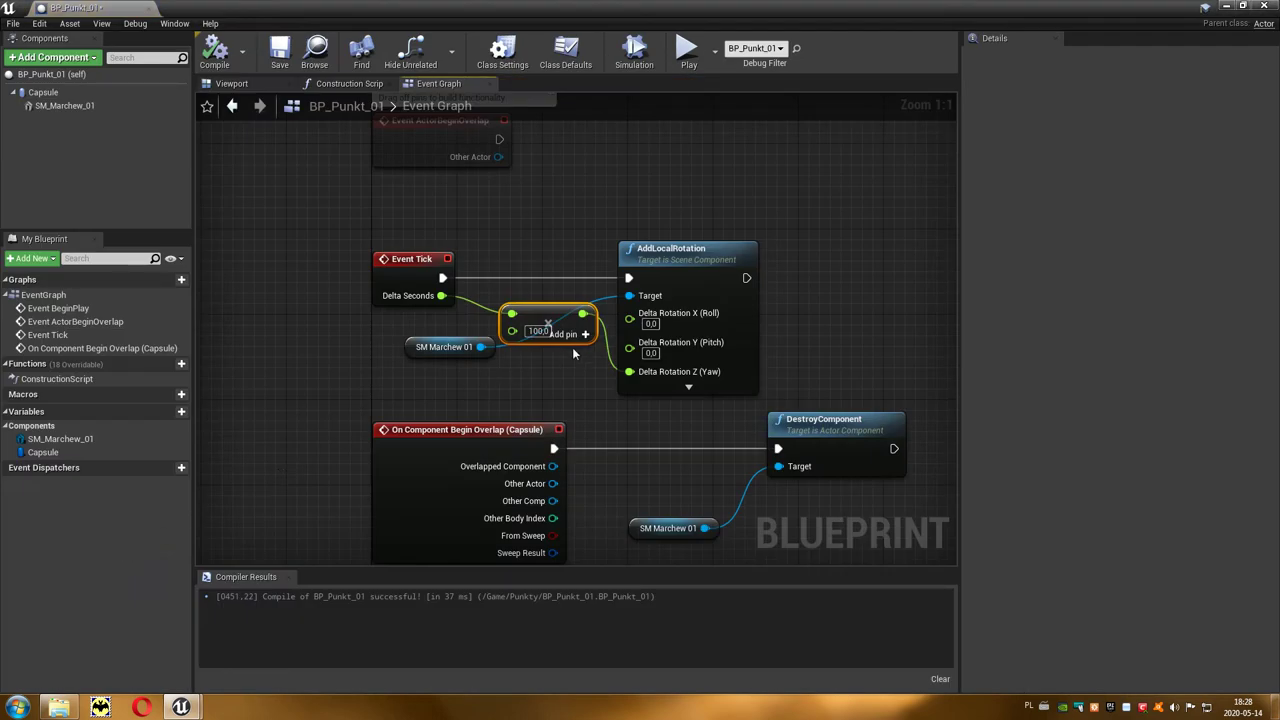
pyautogui.moveTo(429, 348)
pyautogui.mouseDown()
pyautogui.moveTo(527, 373)
pyautogui.moveTo(400, 213)
pyautogui.mouseUp()
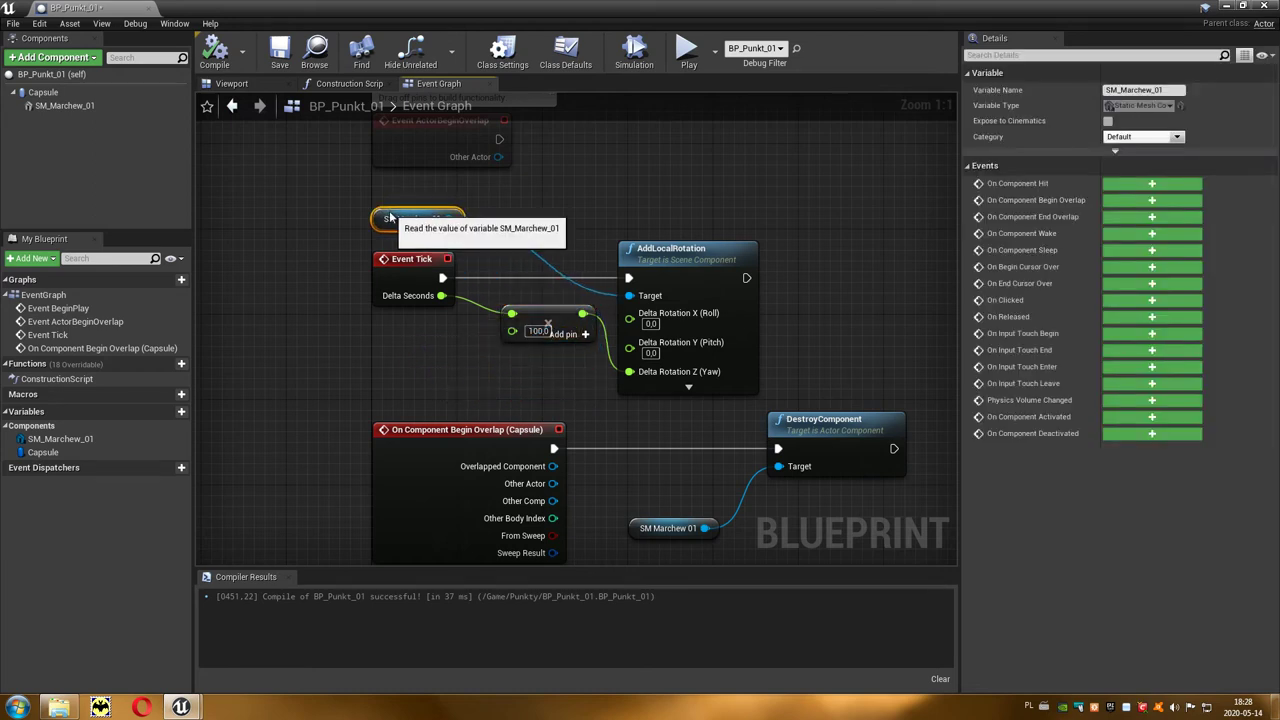
pyautogui.moveTo(841, 297)
pyautogui.mouseDown(button='right')
pyautogui.moveTo(758, 255)
pyautogui.moveTo(590, 348)
pyautogui.mouseUp(button='right')
pyautogui.scroll(-1, 758, 260)
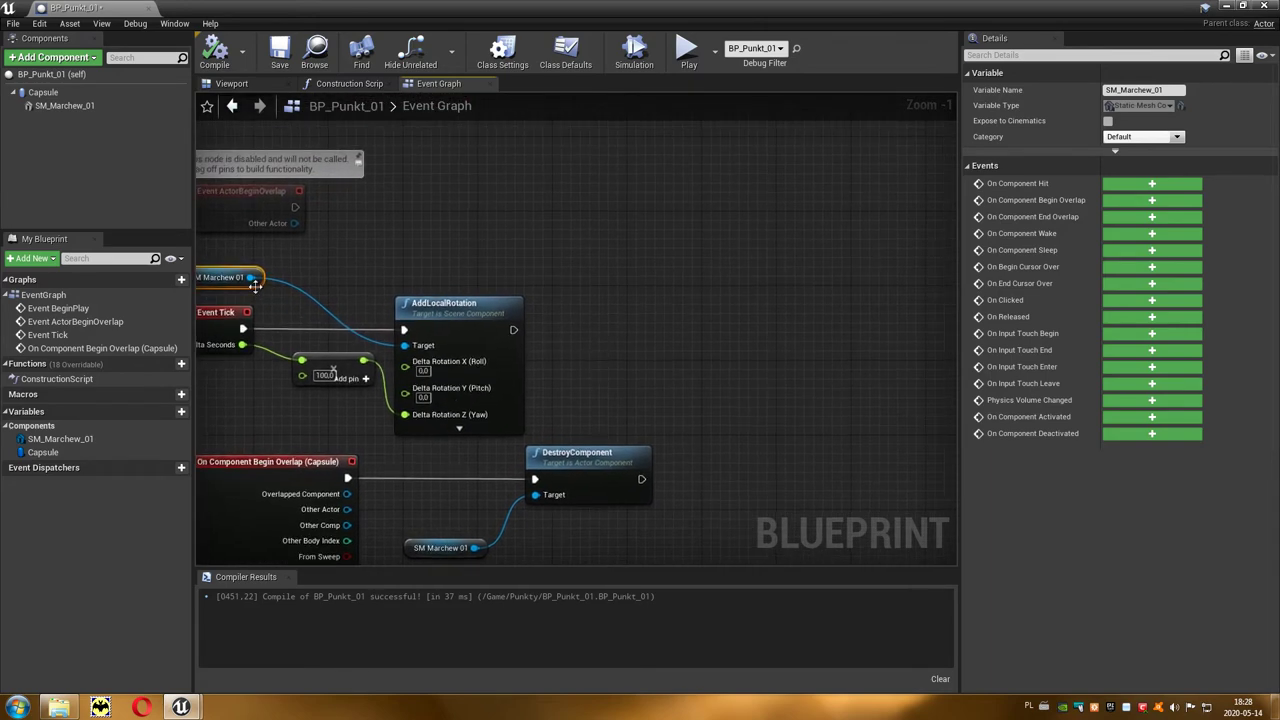
pyautogui.click(673, 184)
pyautogui.scroll(1, 673, 184)
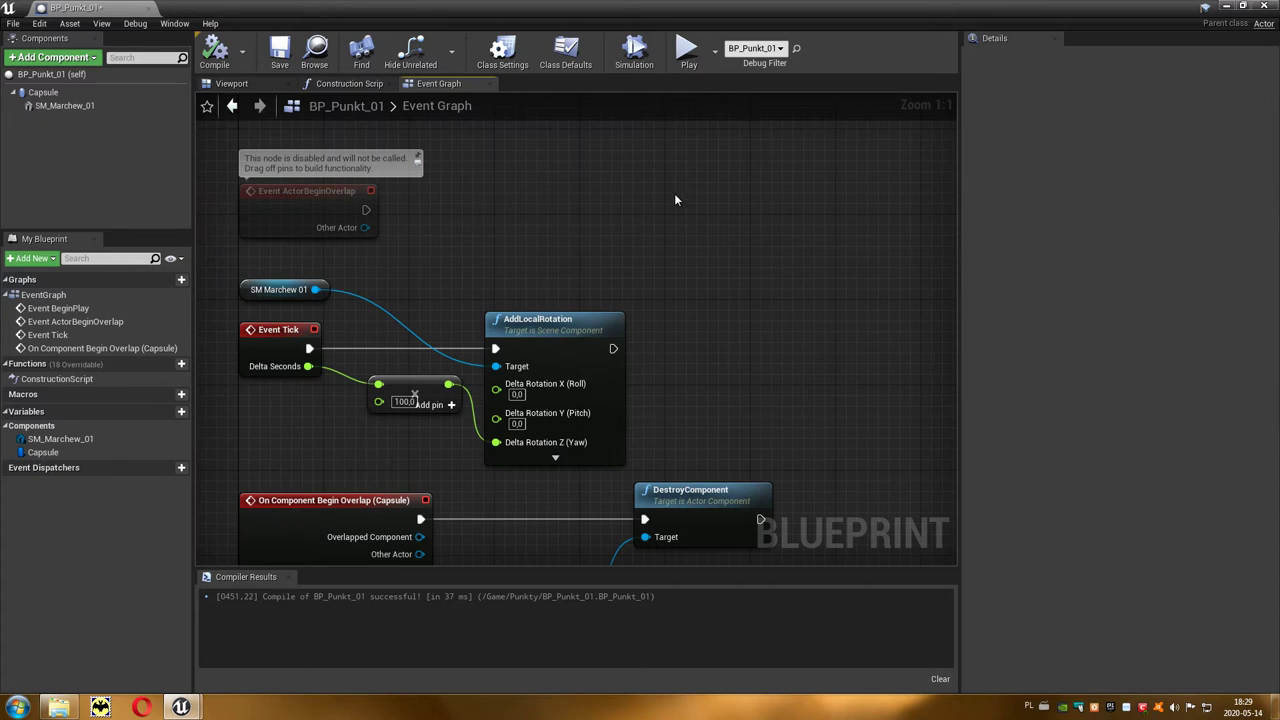
# Add a Timeline node to the Event Graph and name it Animacja
pyautogui.rightClick(674, 200)
pyautogui.scroll(-5, 837, 346)
pyautogui.scroll(-3, 838, 350)
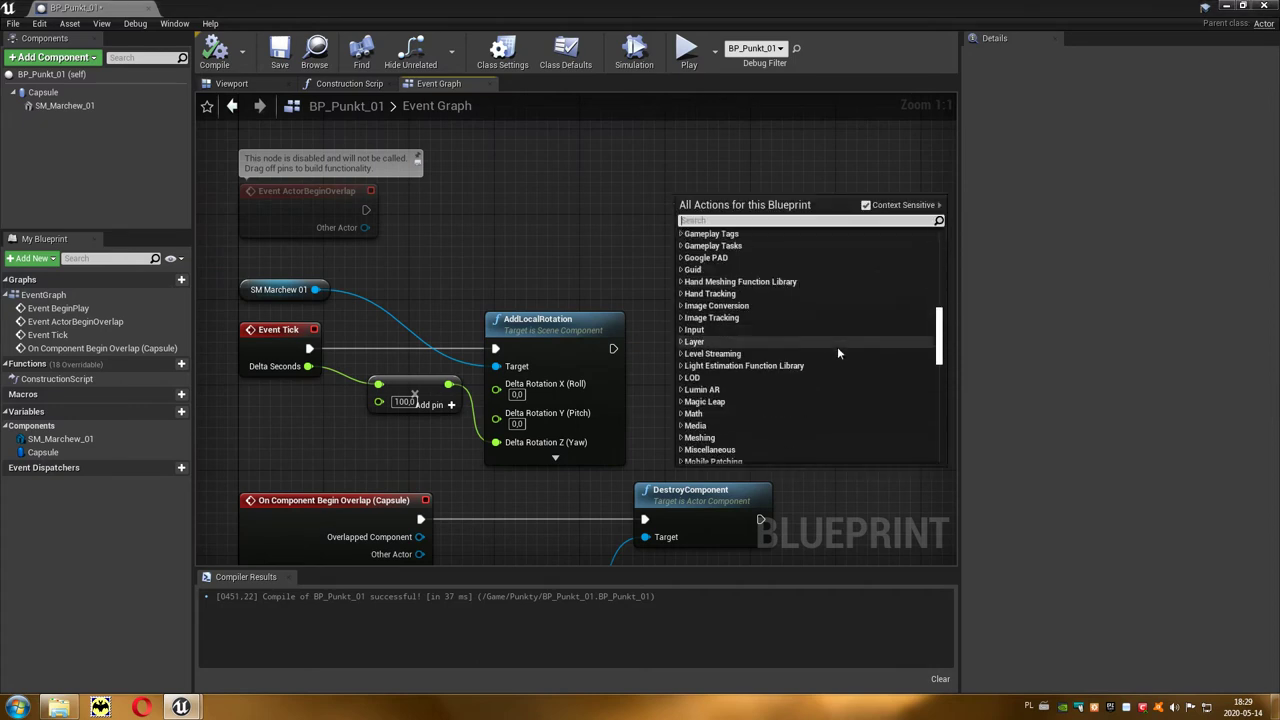
pyautogui.scroll(-3, 838, 350)
pyautogui.scroll(-3, 838, 350)
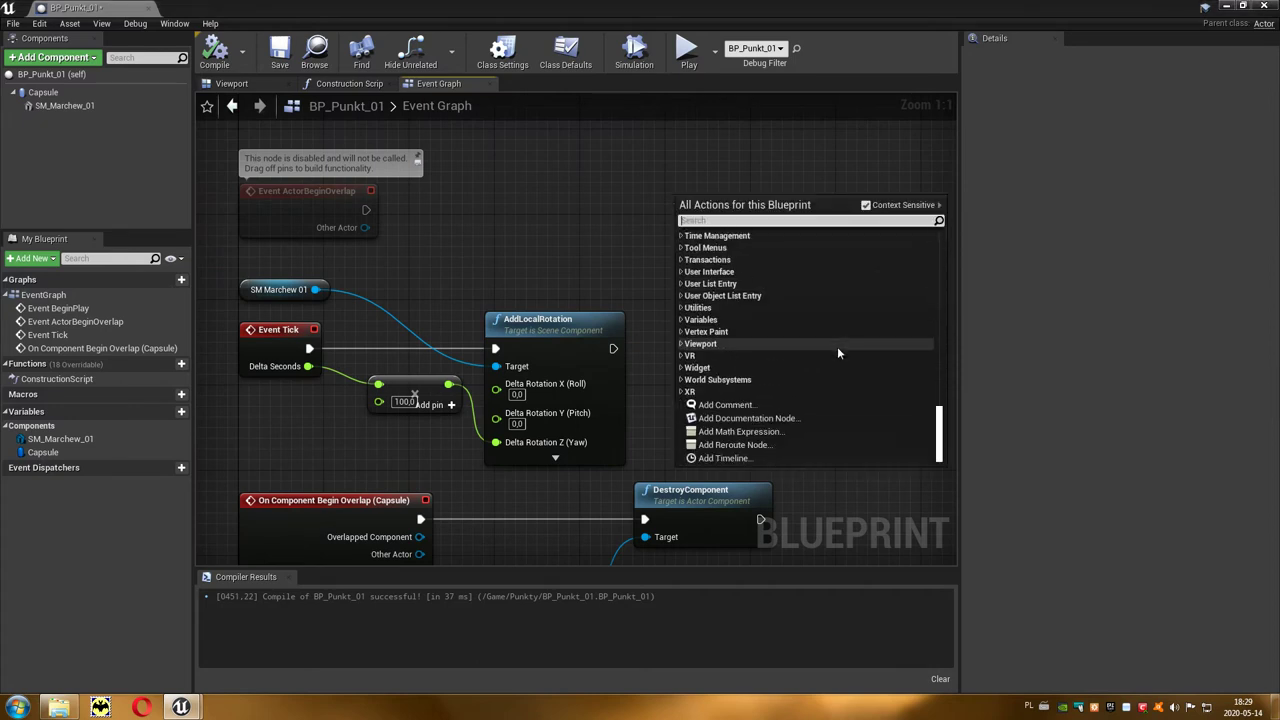
pyautogui.click(776, 459)
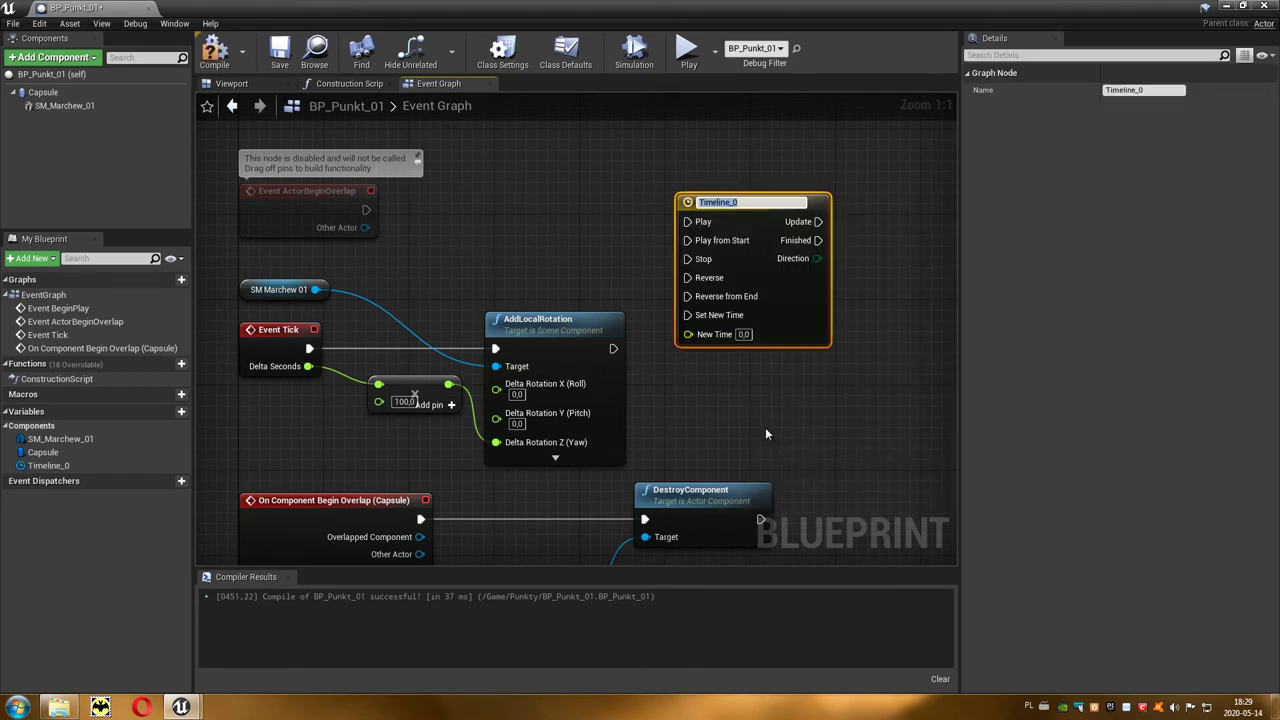
pyautogui.write('Animacja')
pyautogui.press('Return')
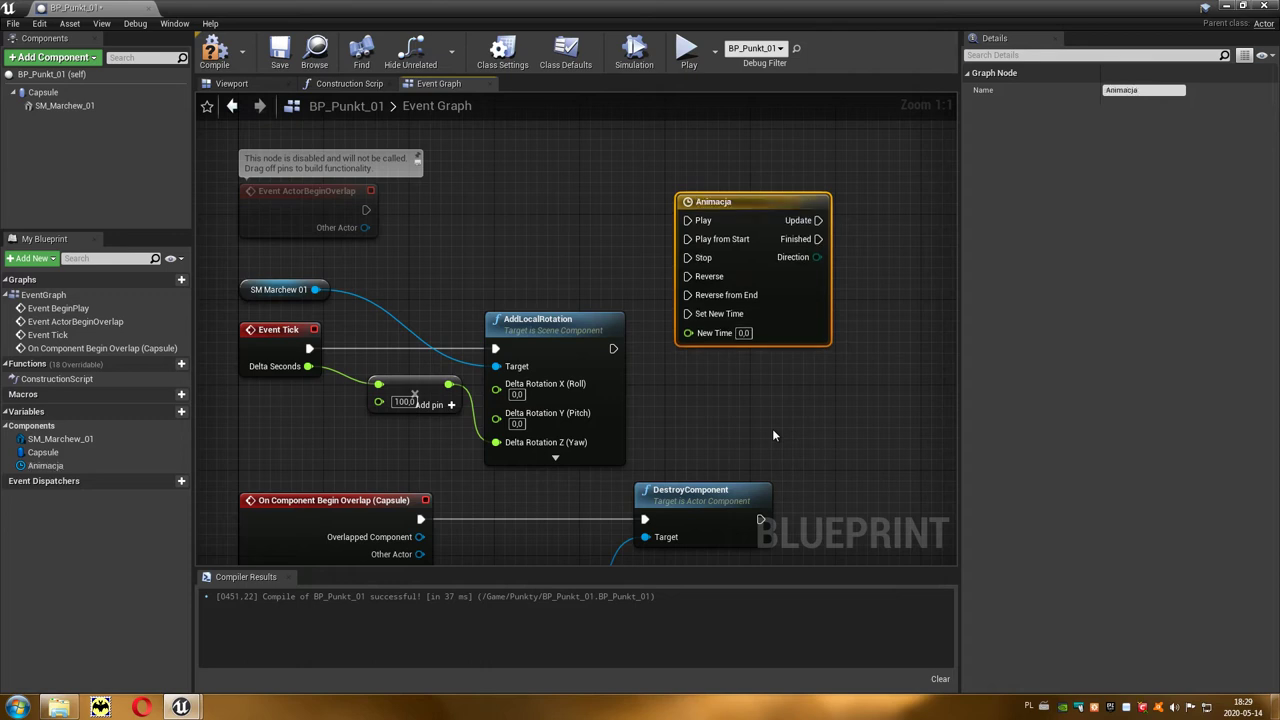
# In the Animacja timeline, add a float track named Up/Down with length 5.00
pyautogui.doubleClick(754, 206)
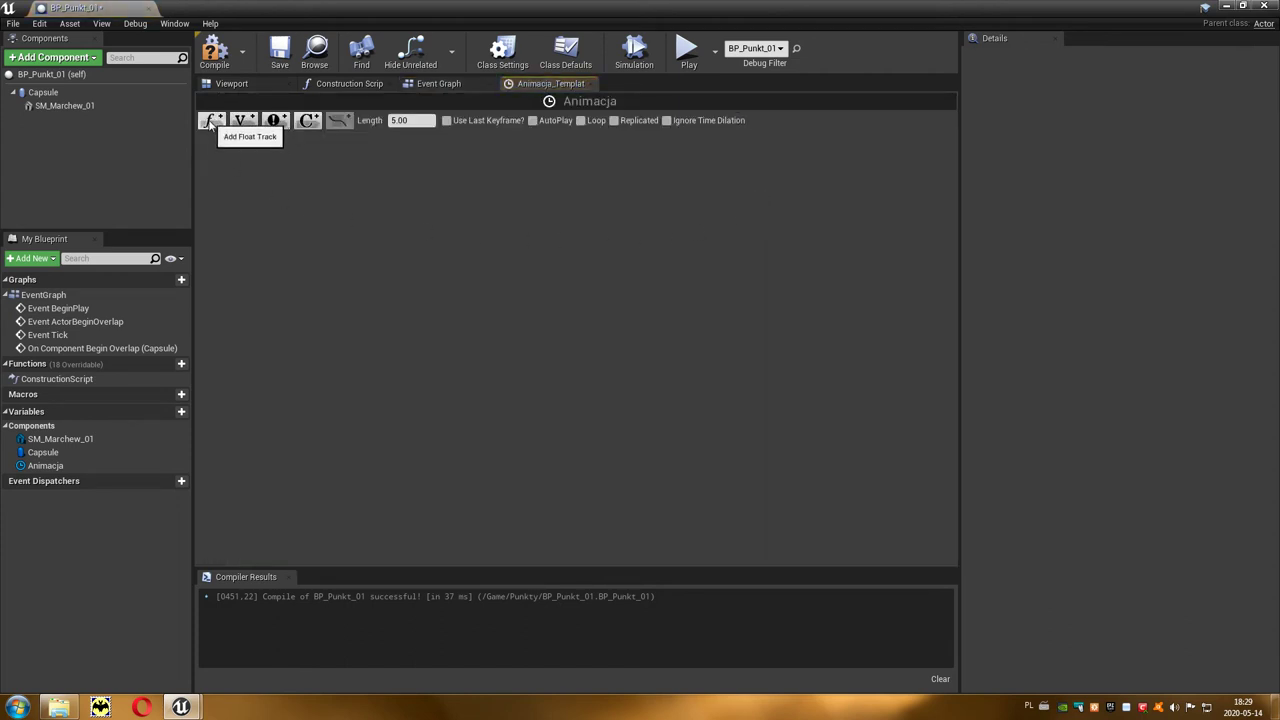
pyautogui.click(222, 124)
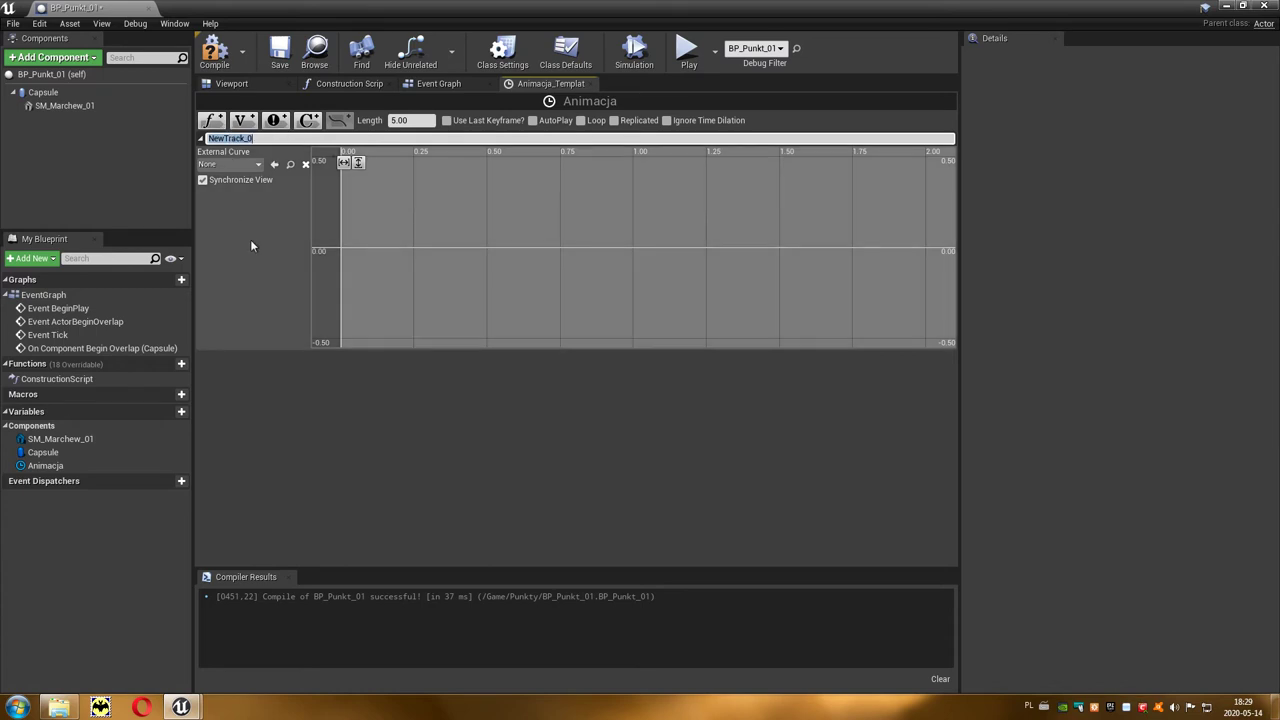
pyautogui.write('U')
pyautogui.write('p')
pyautogui.write('/Dow')
pyautogui.write('n')
pyautogui.press('Return')
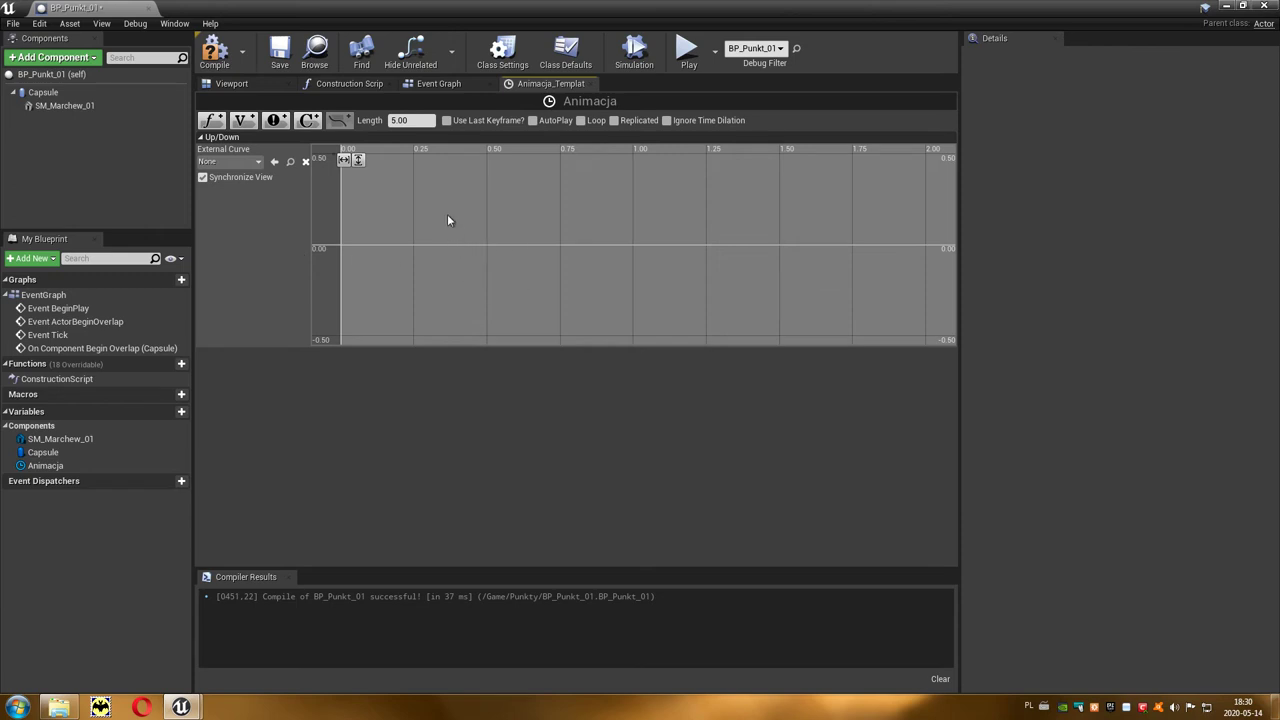
pyautogui.click(410, 120)
pyautogui.press('Return')
# Add a key to the Up/Down curve at time 0 with value -1 and fit the view vertically
pyautogui.rightClick(442, 247)
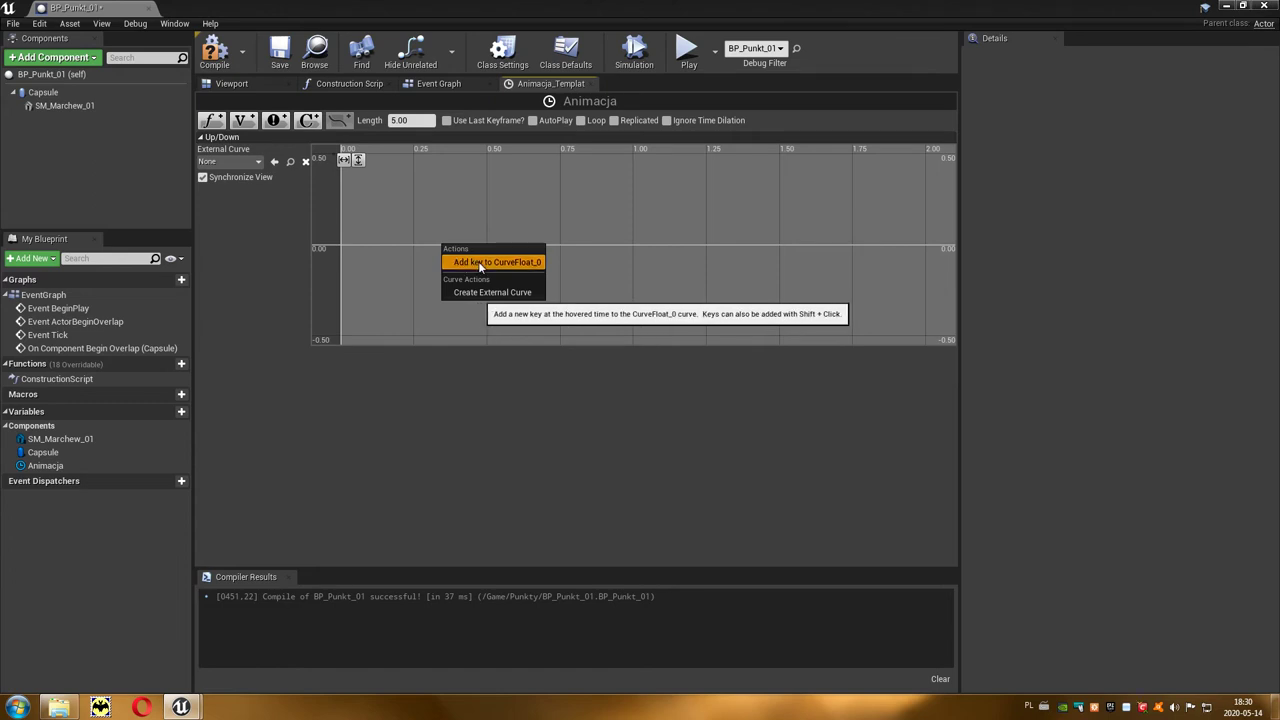
pyautogui.click(475, 262)
pyautogui.click(405, 160)
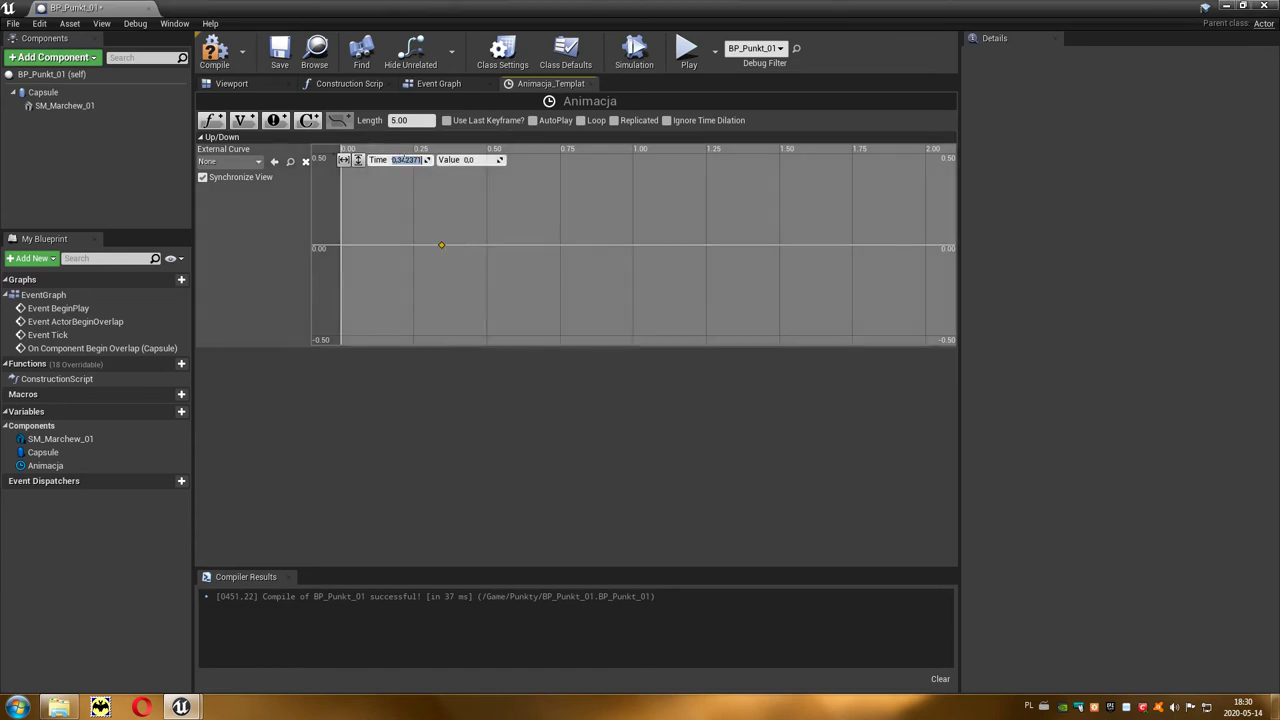
pyautogui.write('0')
pyautogui.click(468, 160)
pyautogui.write('-1')
pyautogui.press('Return')
pyautogui.click(358, 160)
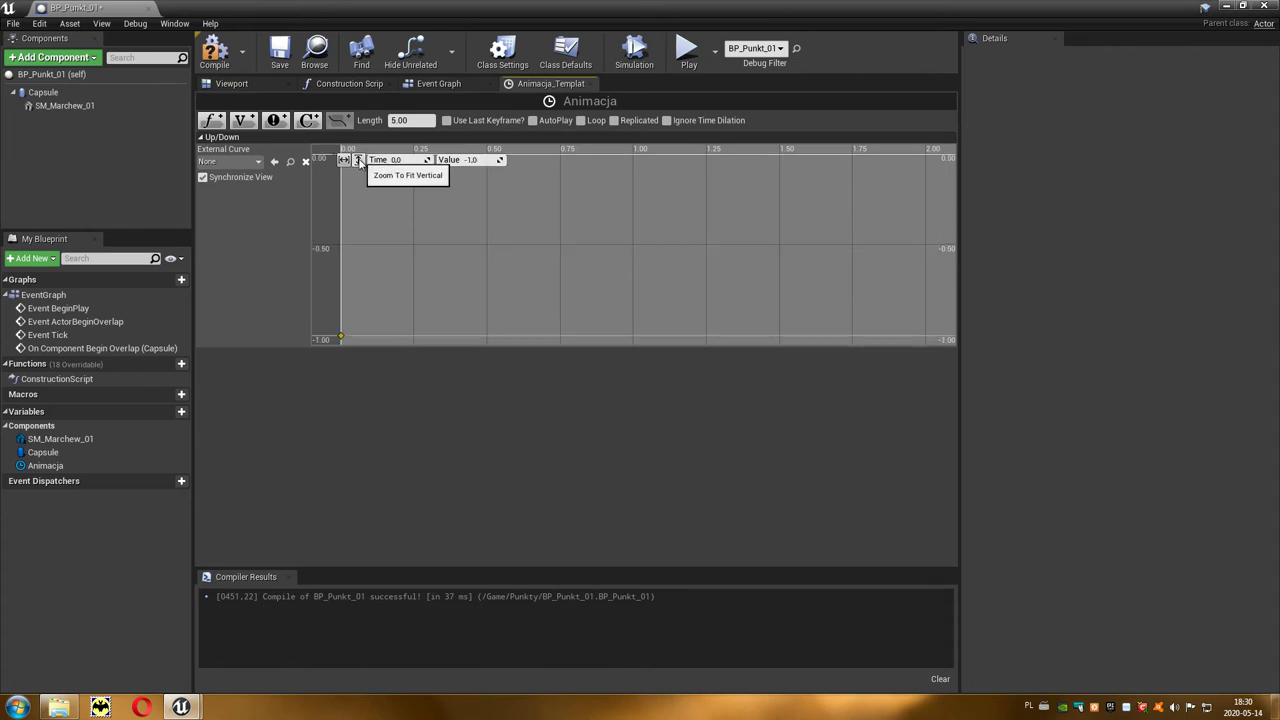
pyautogui.rightClick(503, 233)
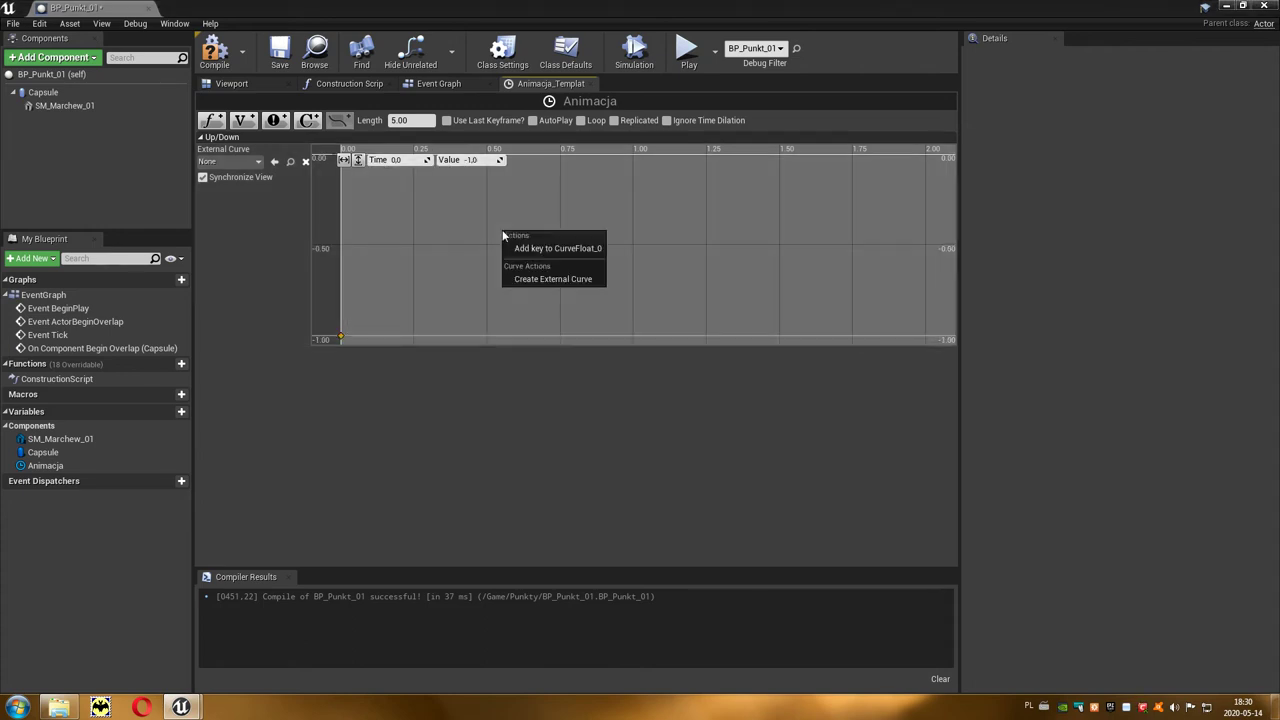
# Add a second key at time 2.5 with value 1 and fit the curve to view
pyautogui.click(556, 249)
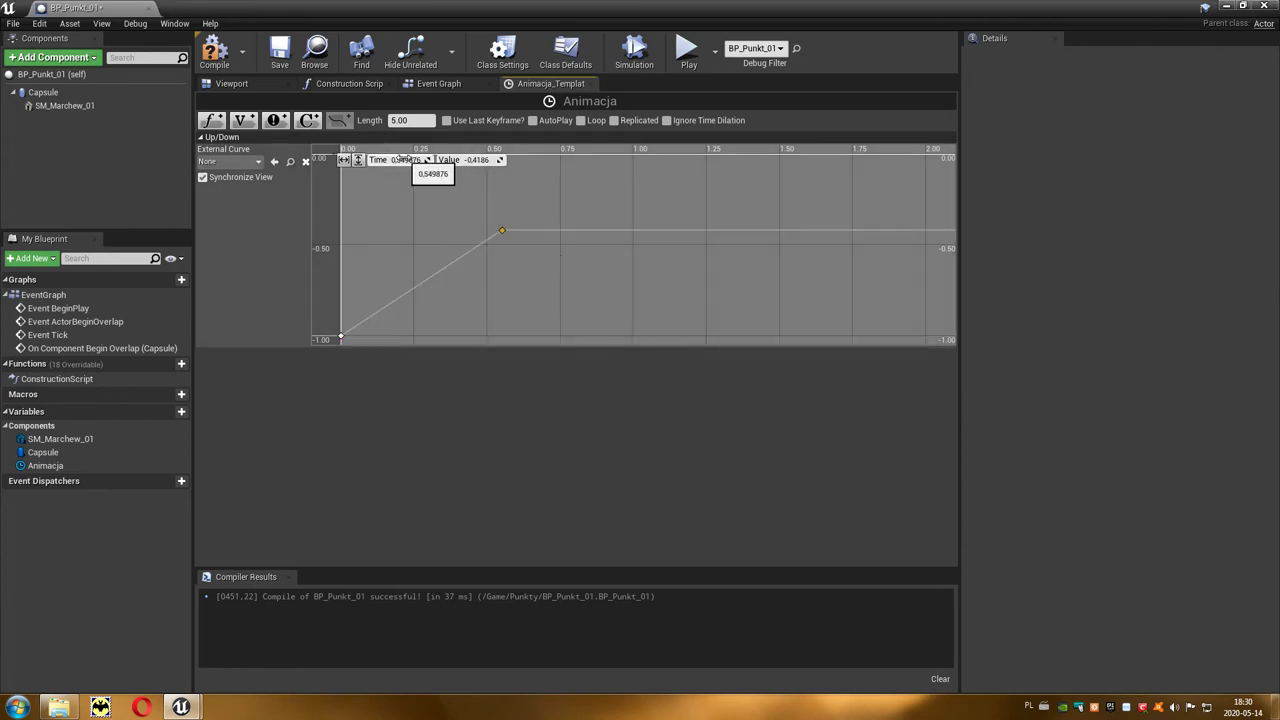
pyautogui.click(405, 160)
pyautogui.write('2.5')
pyautogui.press('Return')
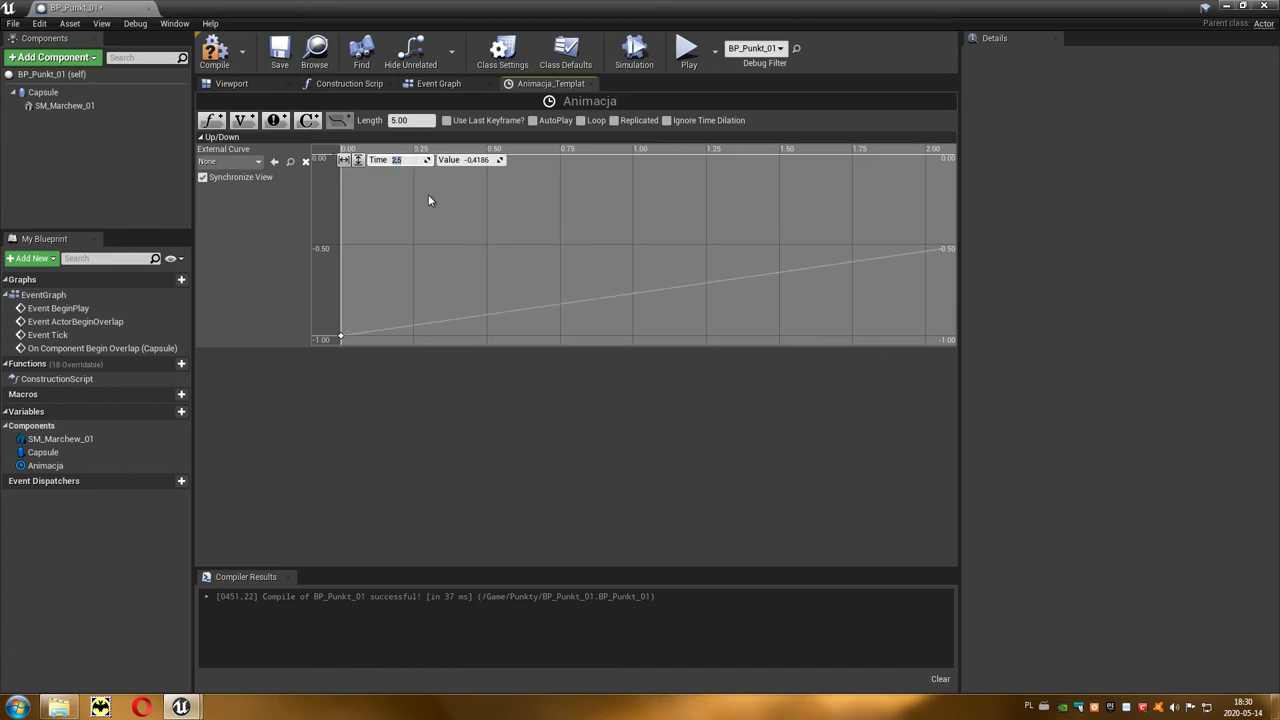
pyautogui.click(475, 160)
pyautogui.write('1')
pyautogui.press('Return')
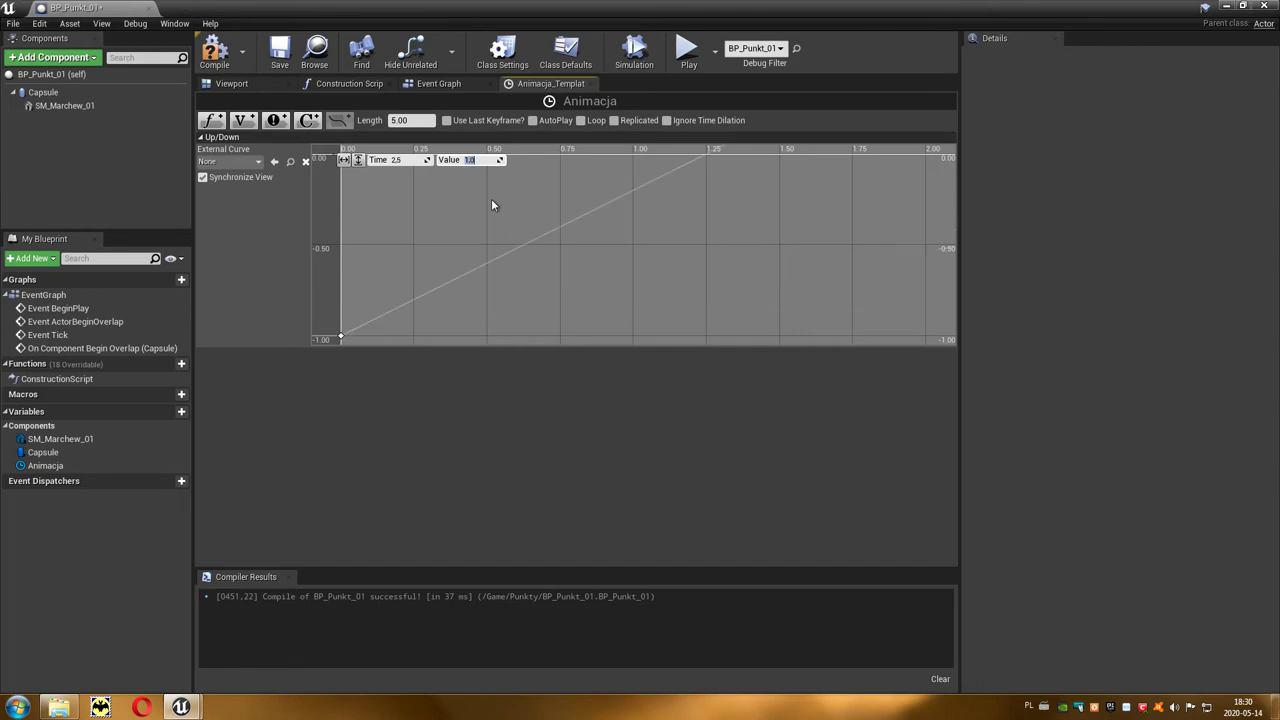
pyautogui.click(344, 160)
pyautogui.click(358, 160)
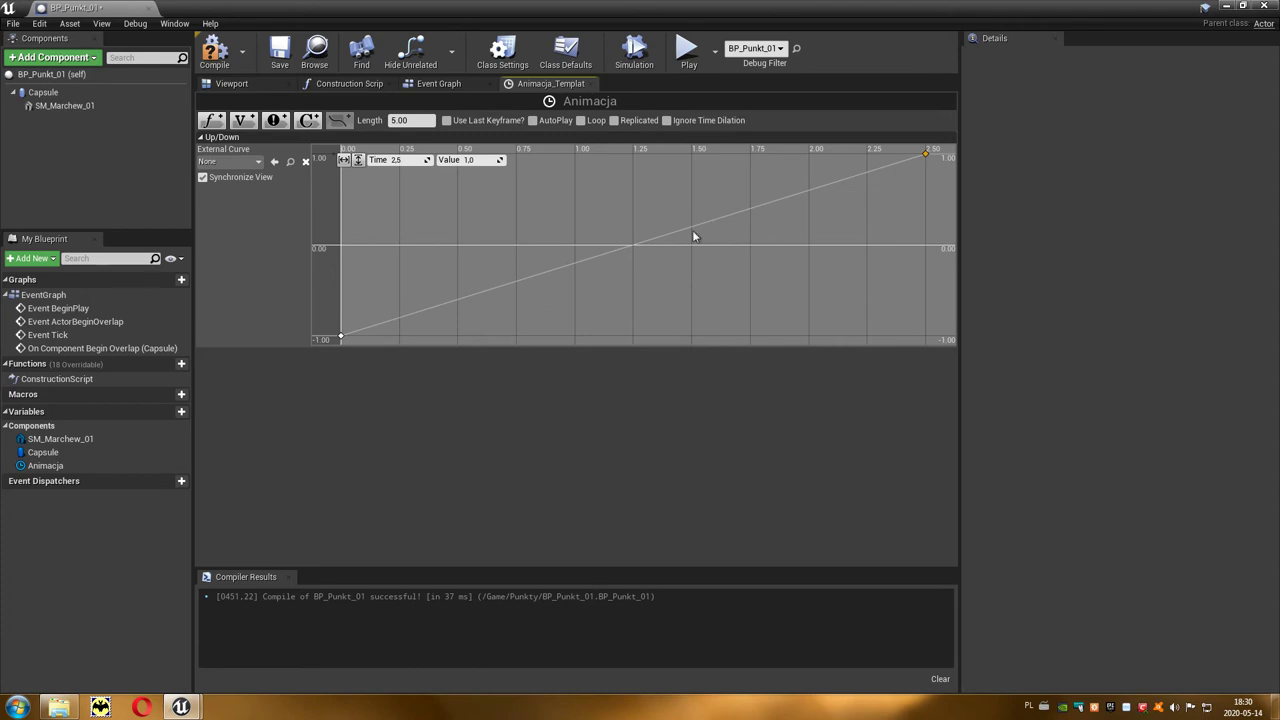
# Add a third key at time 5 with value -1 and show the whole 0–5 curve
pyautogui.rightClick(730, 253)
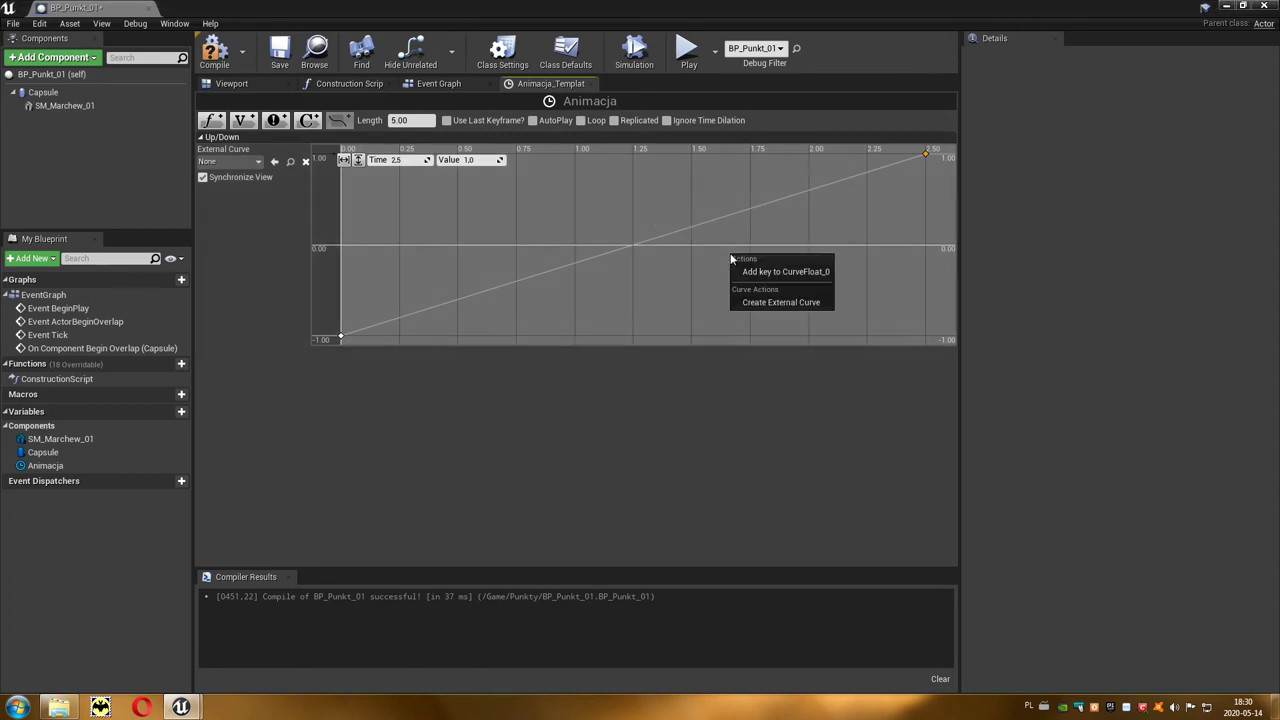
pyautogui.click(752, 273)
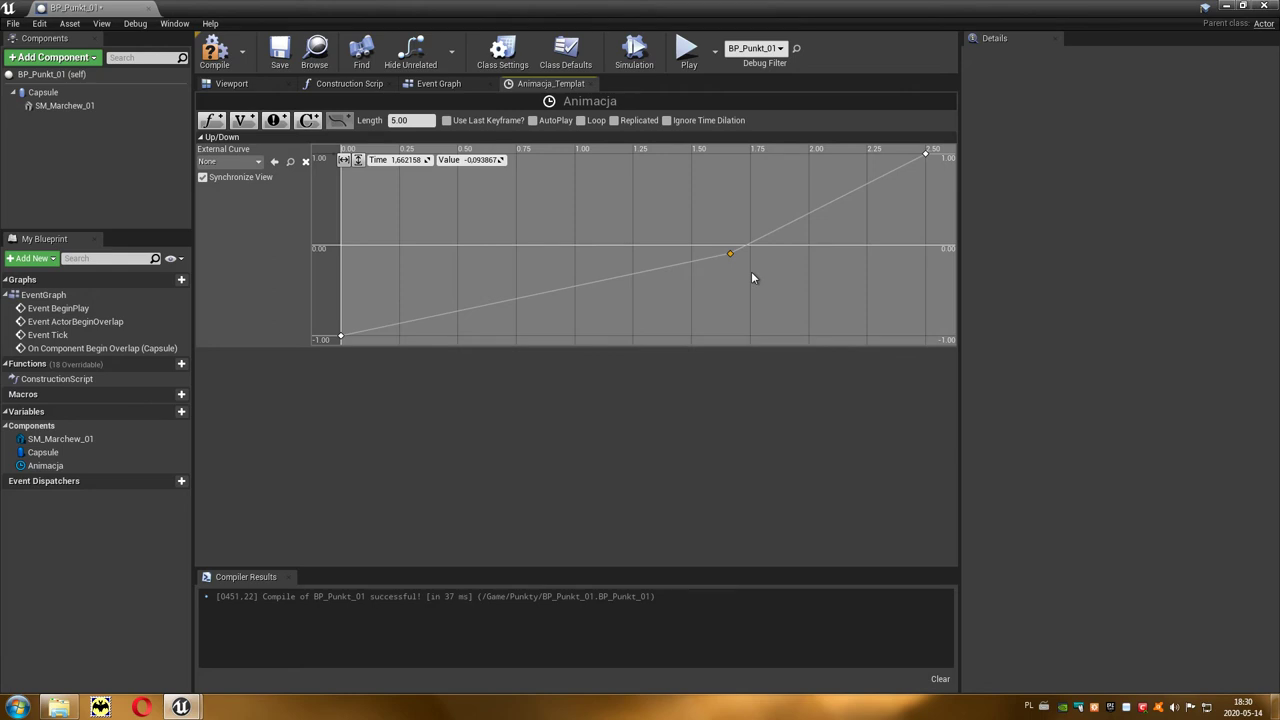
pyautogui.click(406, 160)
pyautogui.click(477, 160)
pyautogui.write('-1.0')
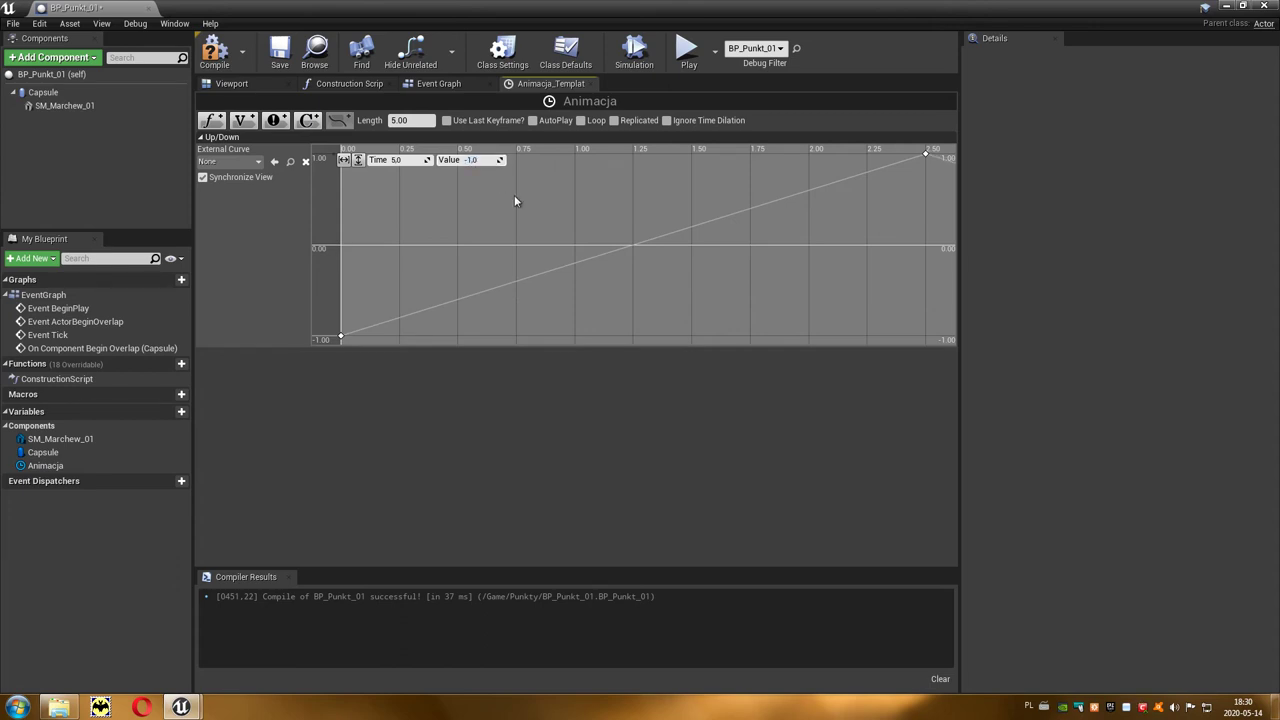
pyautogui.click(514, 195)
pyautogui.click(344, 161)
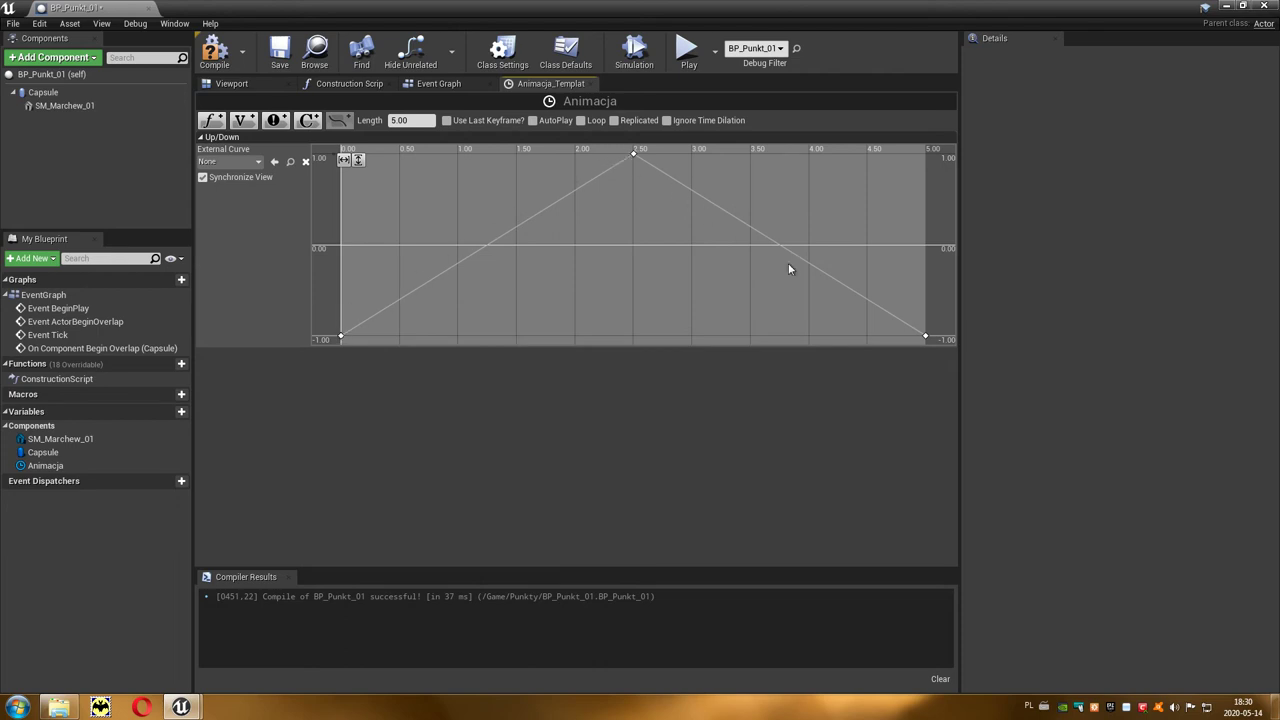
# Give the peak and first keys Auto interpolation, and enable AutoPlay and Loop on Animacja
pyautogui.click(634, 154)
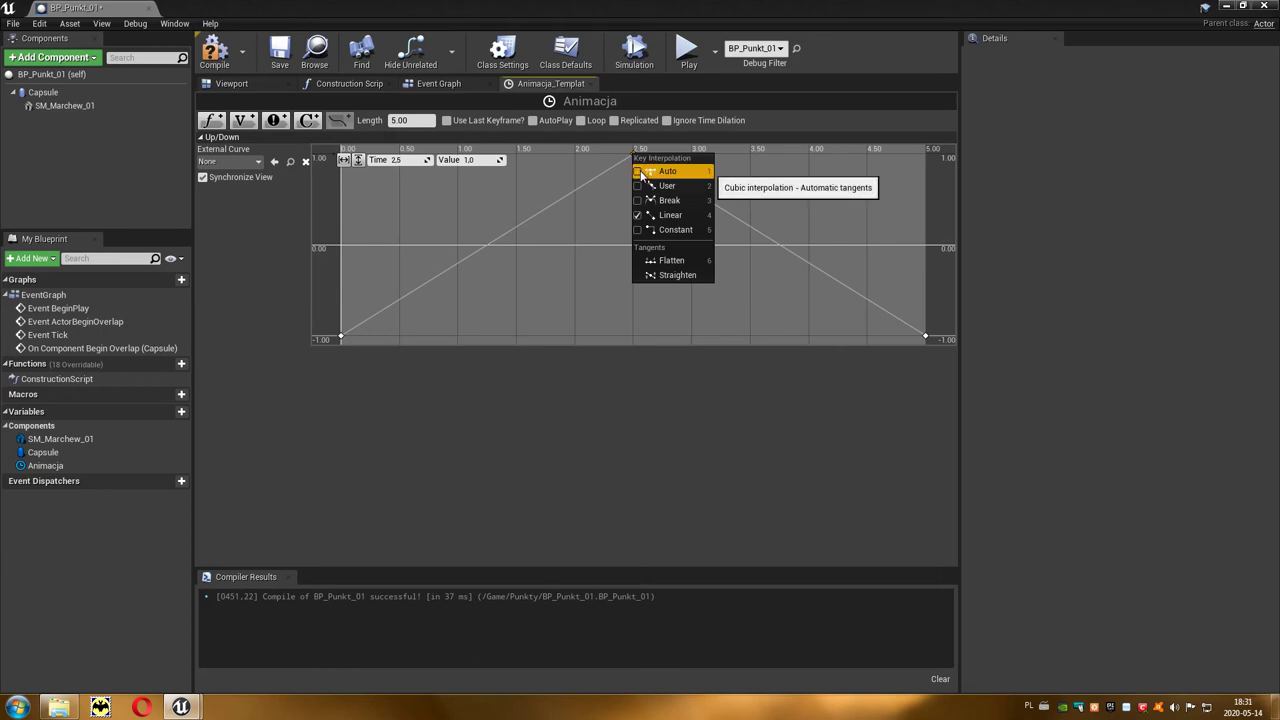
pyautogui.click(689, 178)
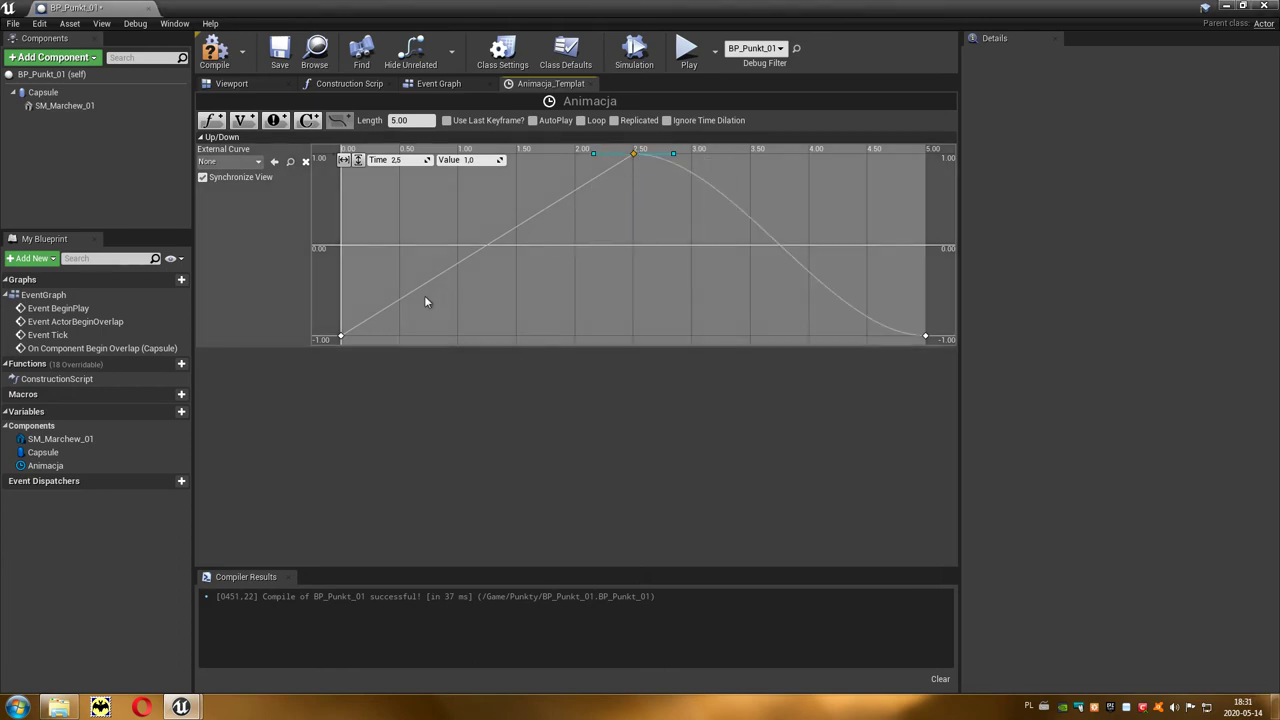
pyautogui.rightClick(340, 338)
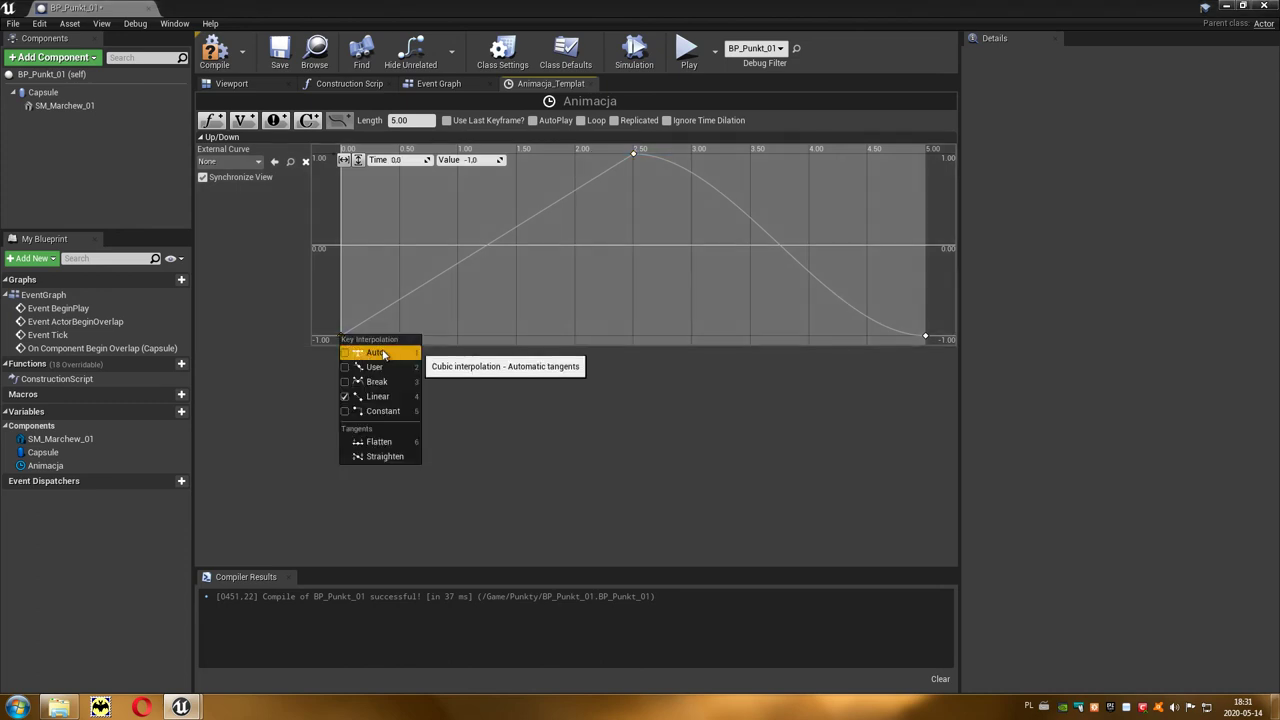
pyautogui.click(381, 353)
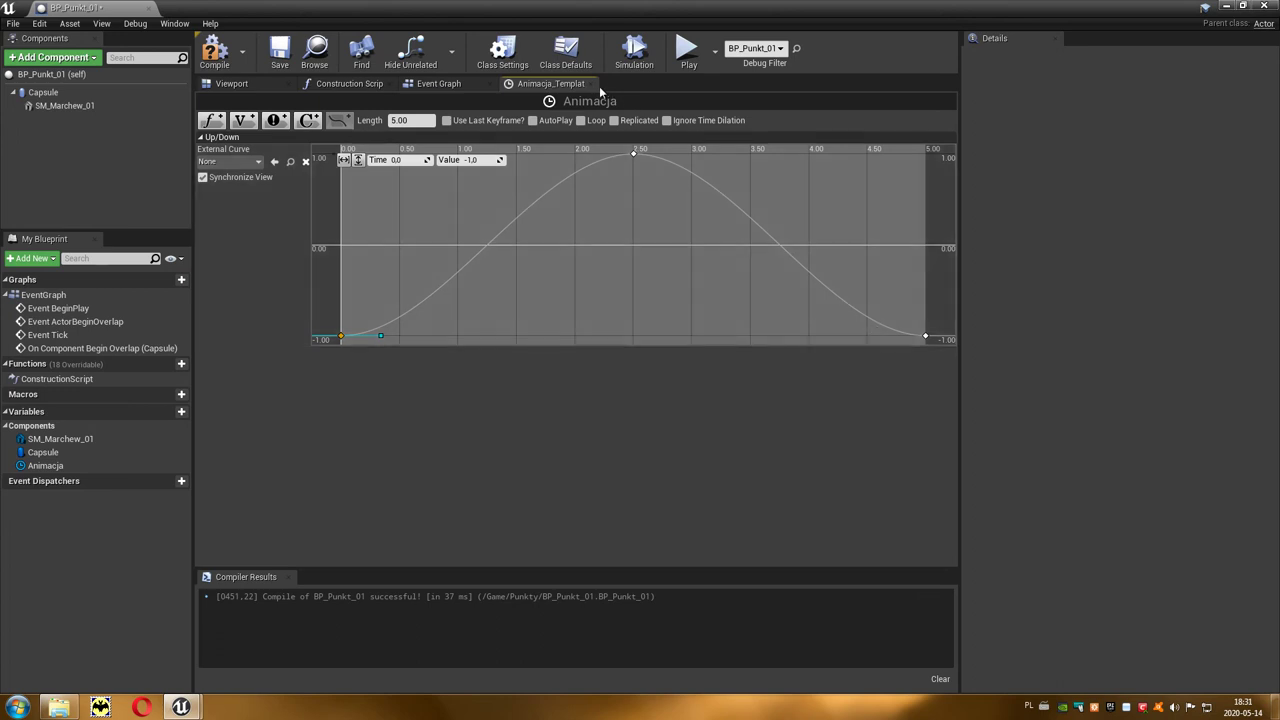
pyautogui.click(533, 121)
pyautogui.click(581, 121)
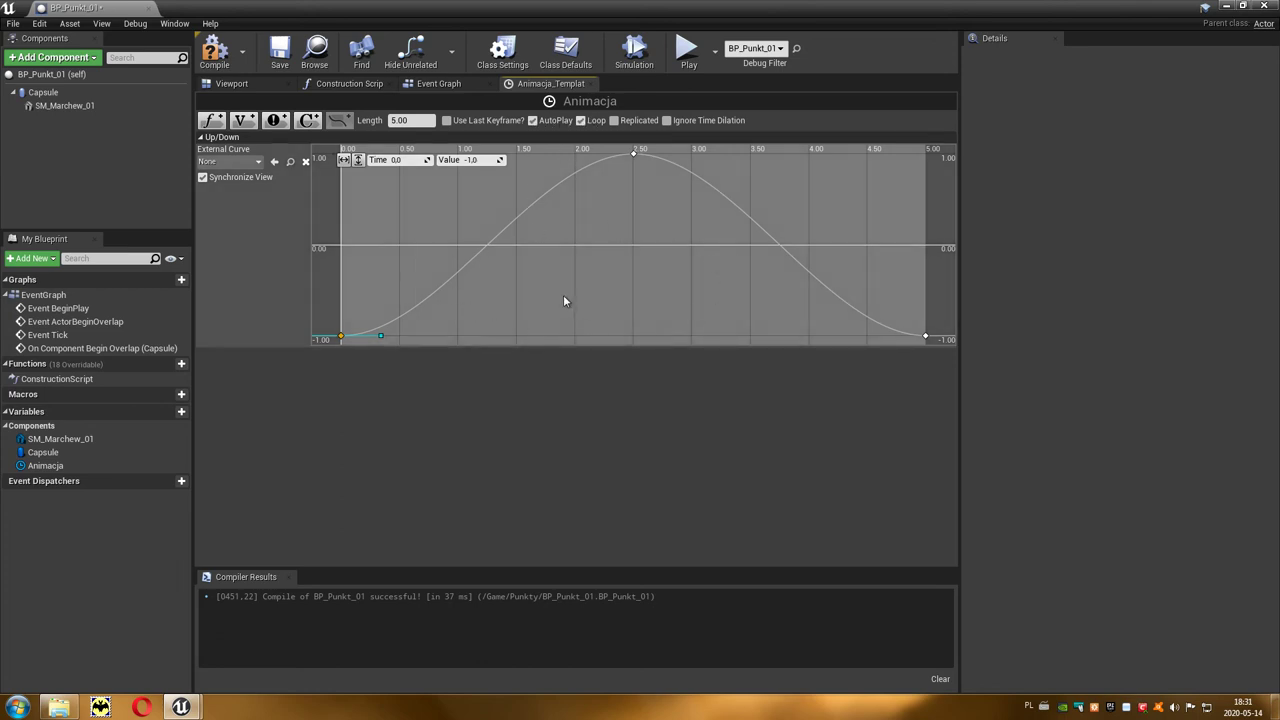
# Move the Animacja node up and add a SetRelativeLocation node targeting SM Marchew 01
pyautogui.click(593, 84)
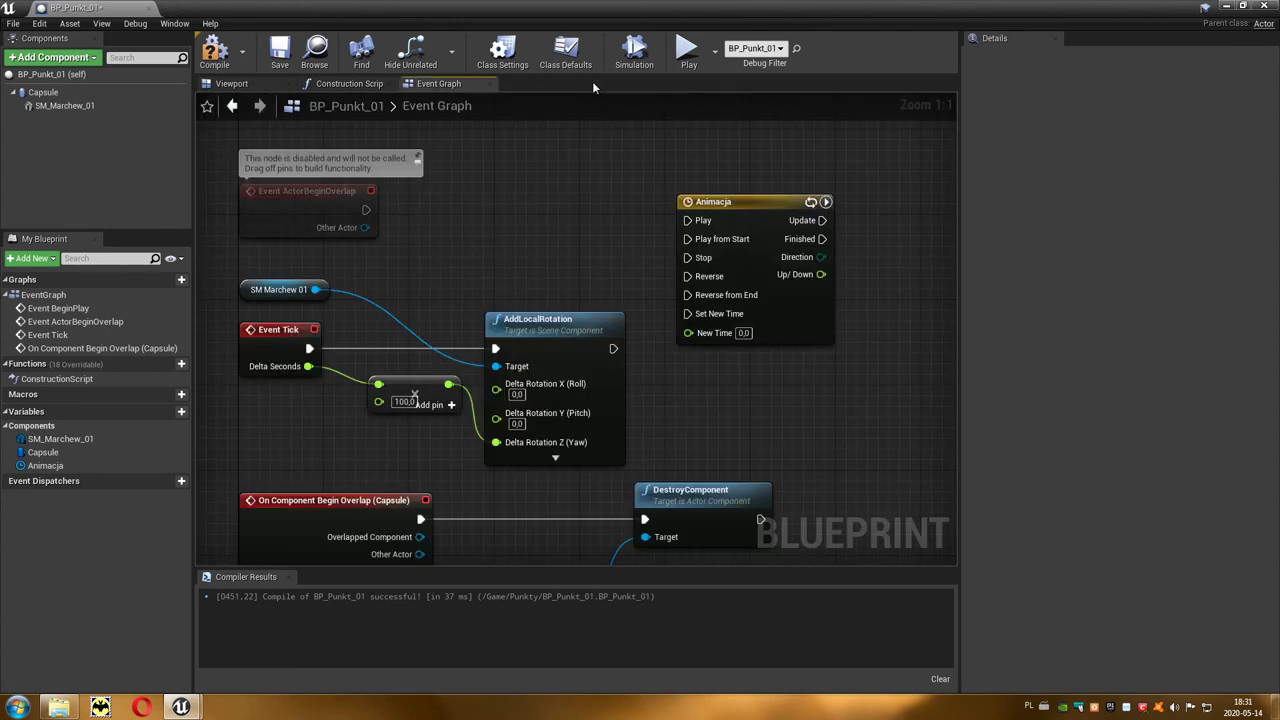
pyautogui.click(726, 193)
pyautogui.moveTo(726, 193); pyautogui.dragTo(545, 150)
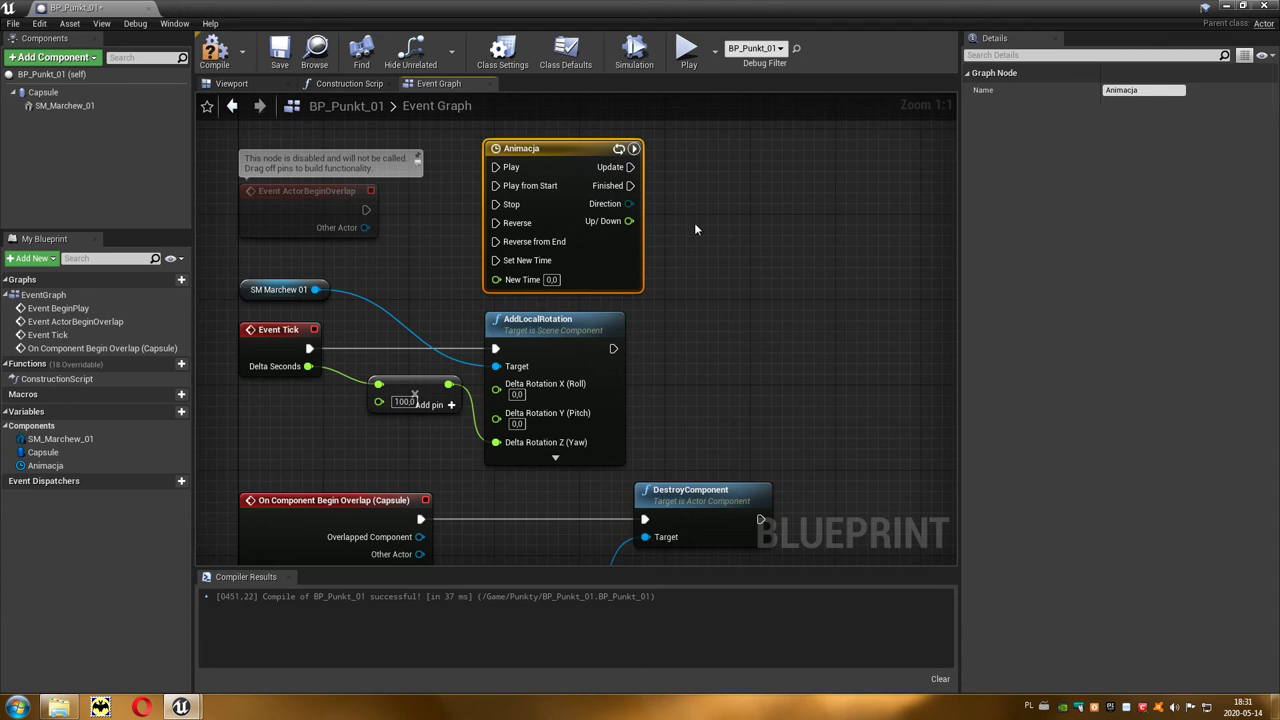
pyautogui.moveTo(696, 225); pyautogui.dragTo(627, 235, button='right')
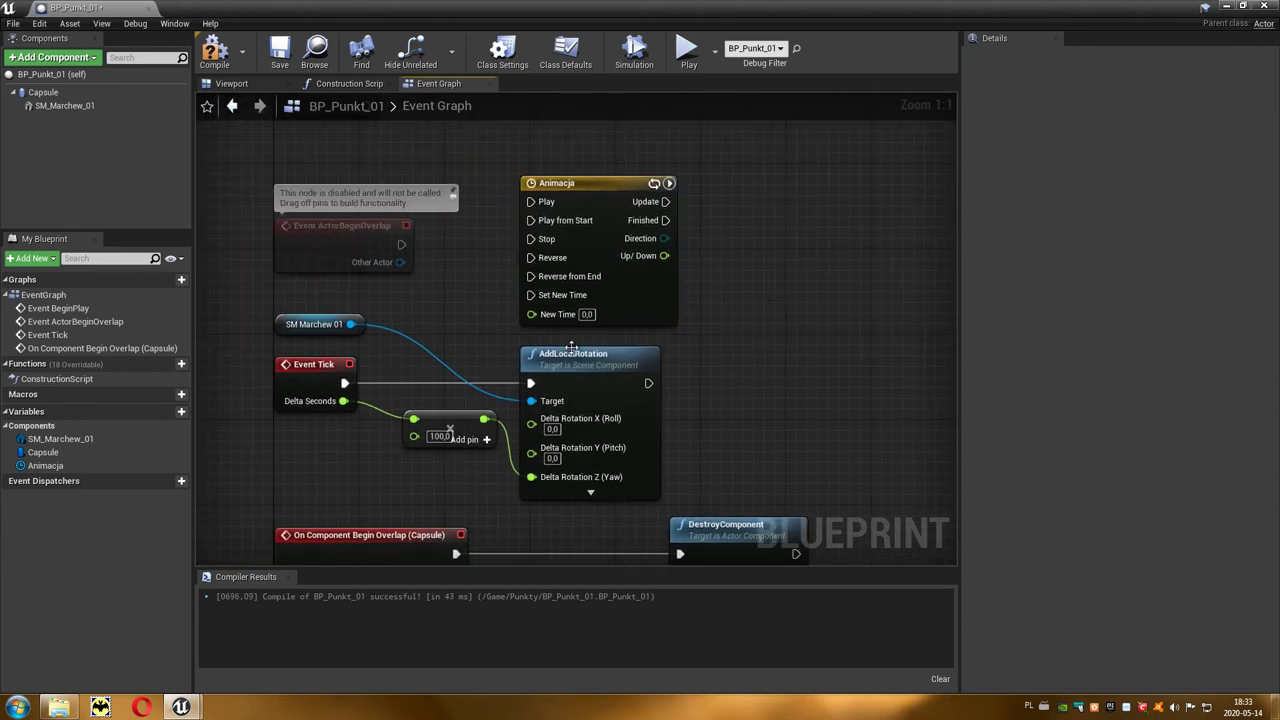
pyautogui.moveTo(352, 324); pyautogui.dragTo(742, 321)
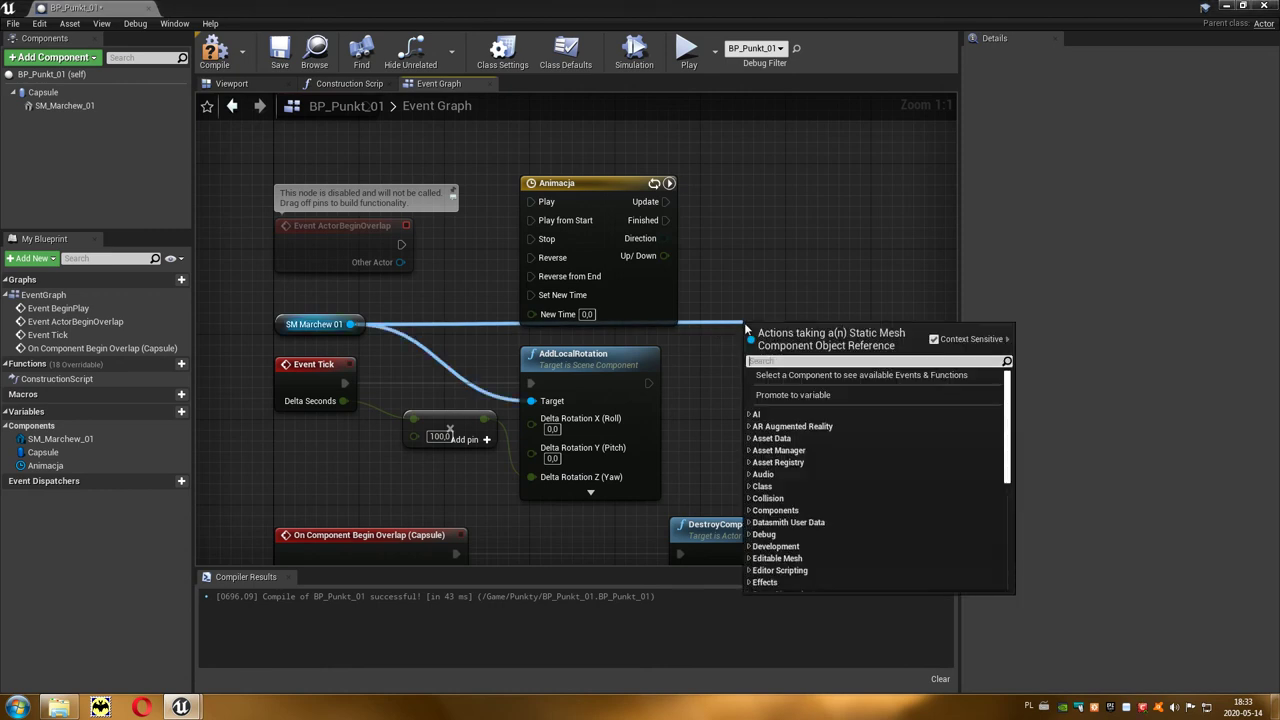
pyautogui.write('lo')
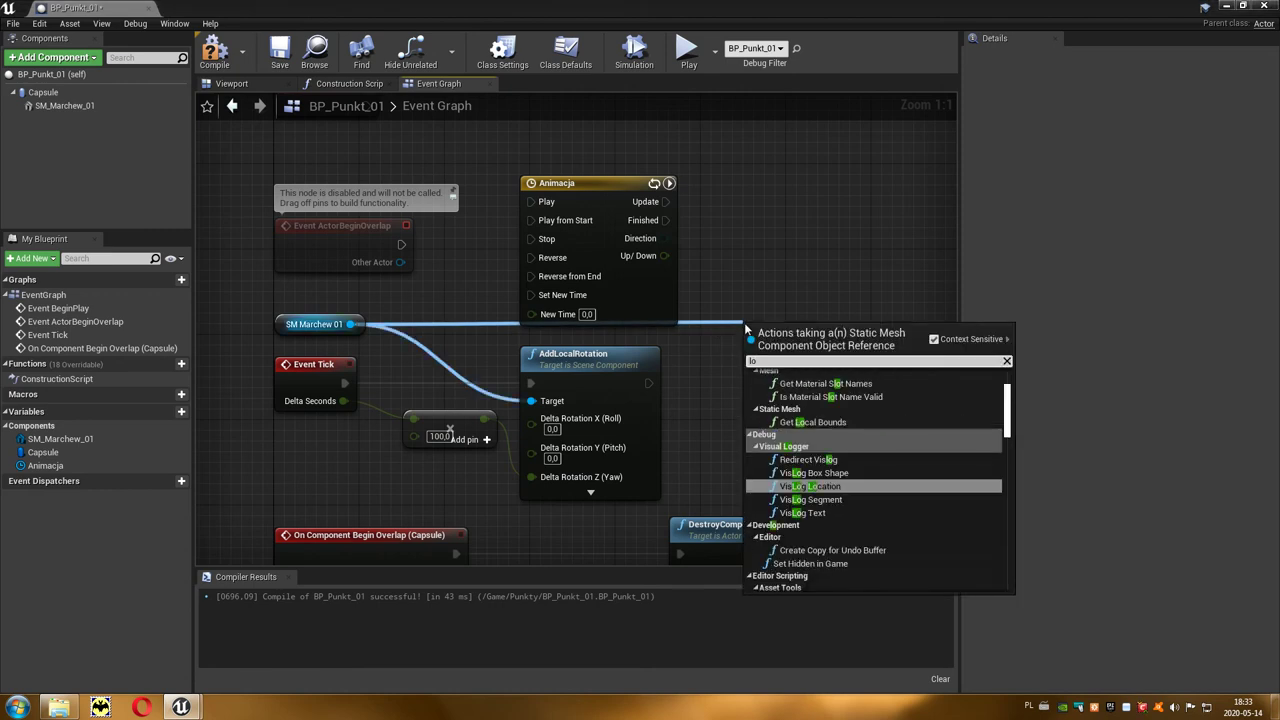
pyautogui.write('cat')
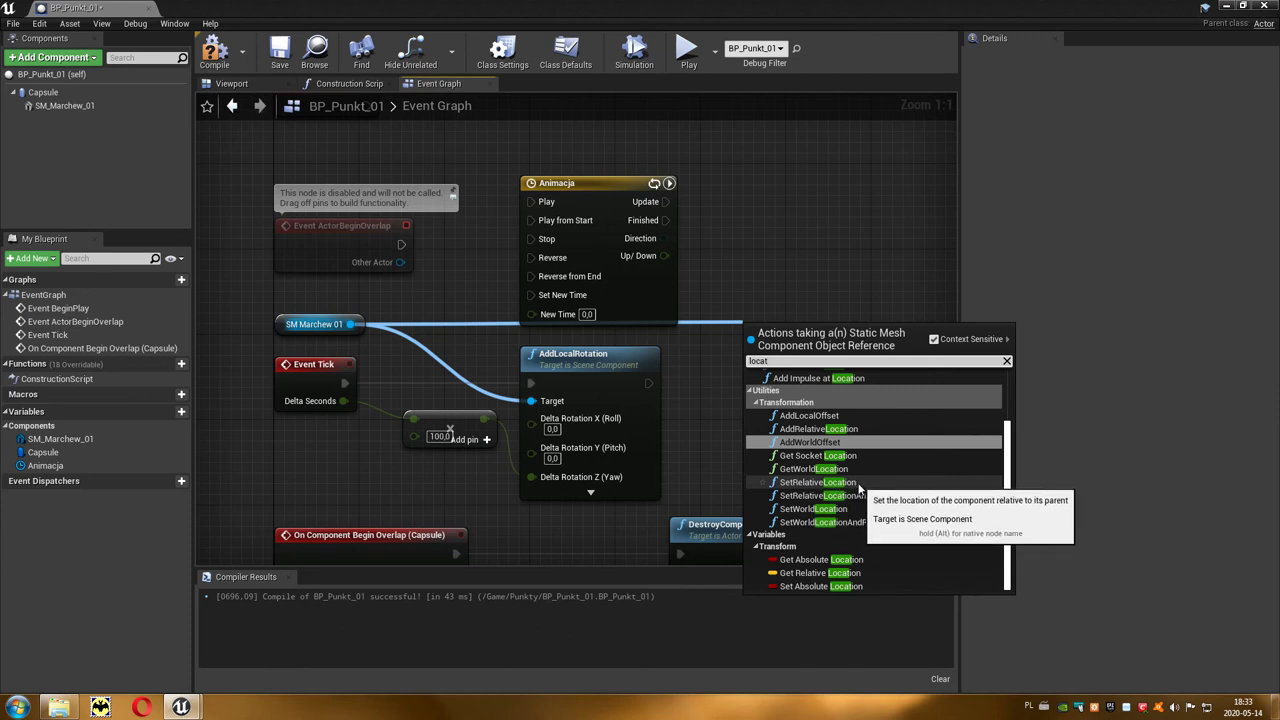
pyautogui.click(818, 482)
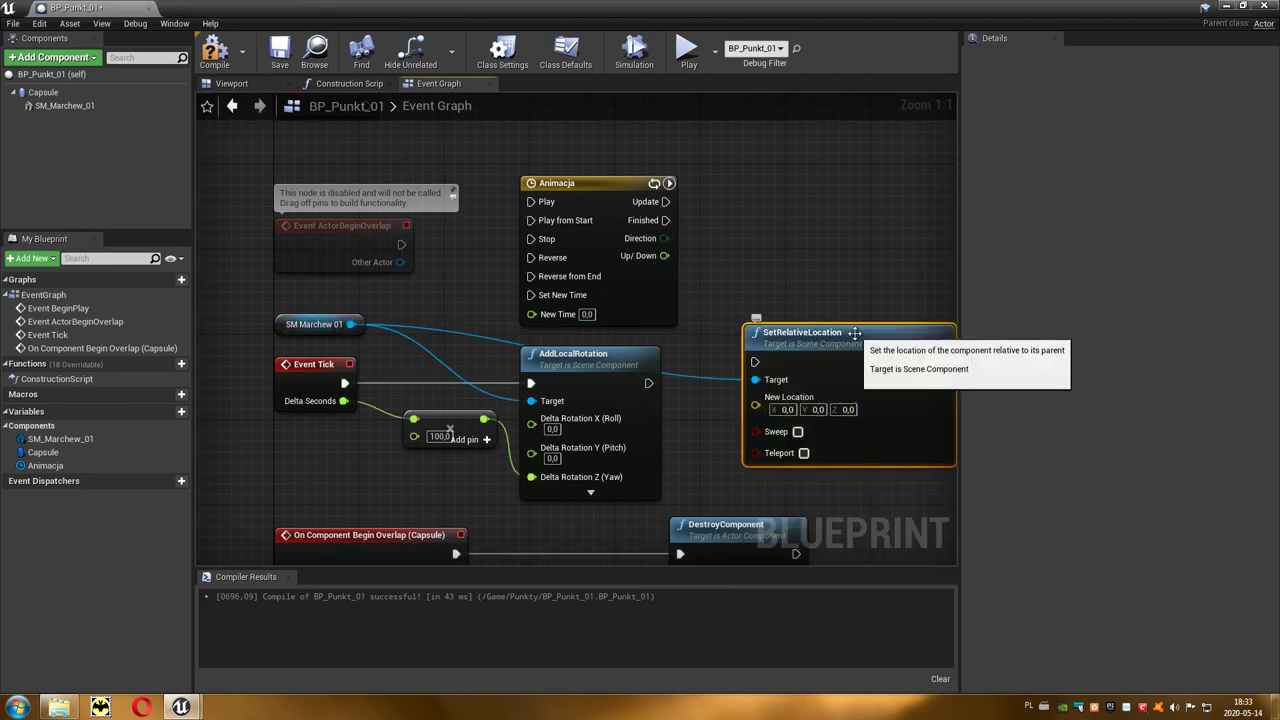
# Wire Animacja's Update into SetRelativeLocation and split its New Location pin into X, Y, Z
pyautogui.moveTo(854, 332); pyautogui.dragTo(876, 172)
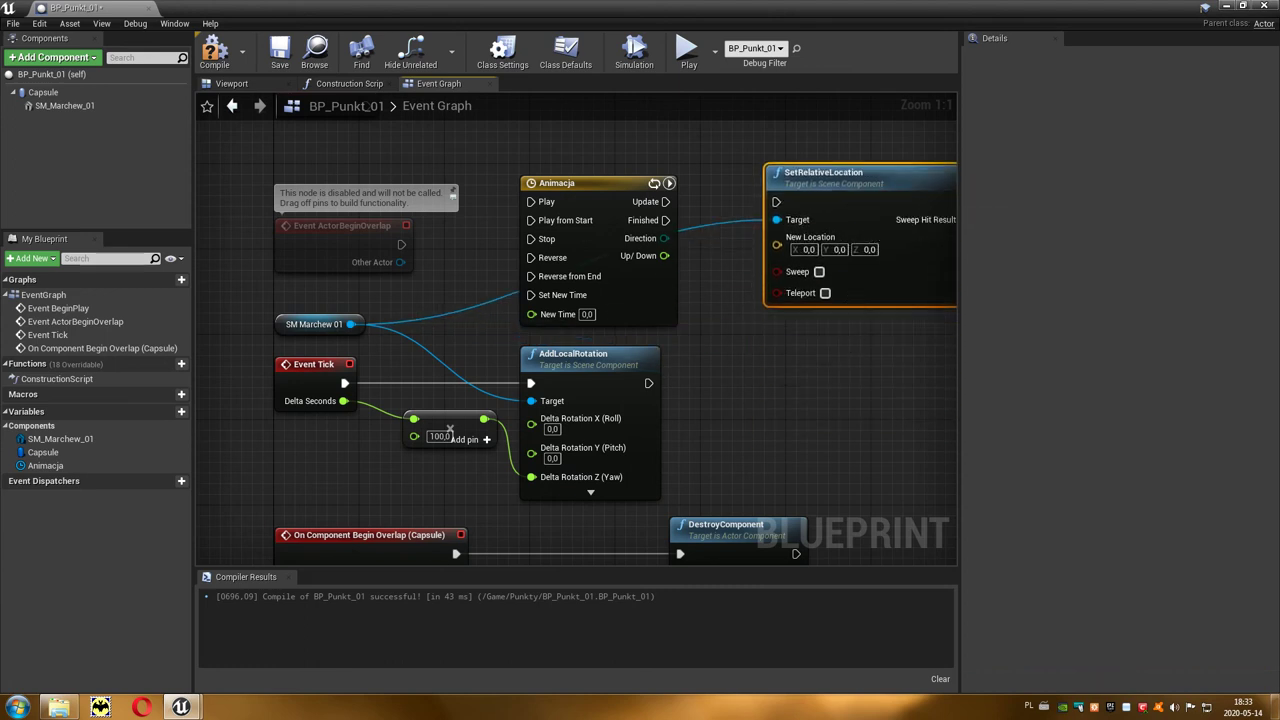
pyautogui.moveTo(876, 172); pyautogui.dragTo(780, 184, button='right')
pyautogui.moveTo(568, 213); pyautogui.dragTo(679, 213)
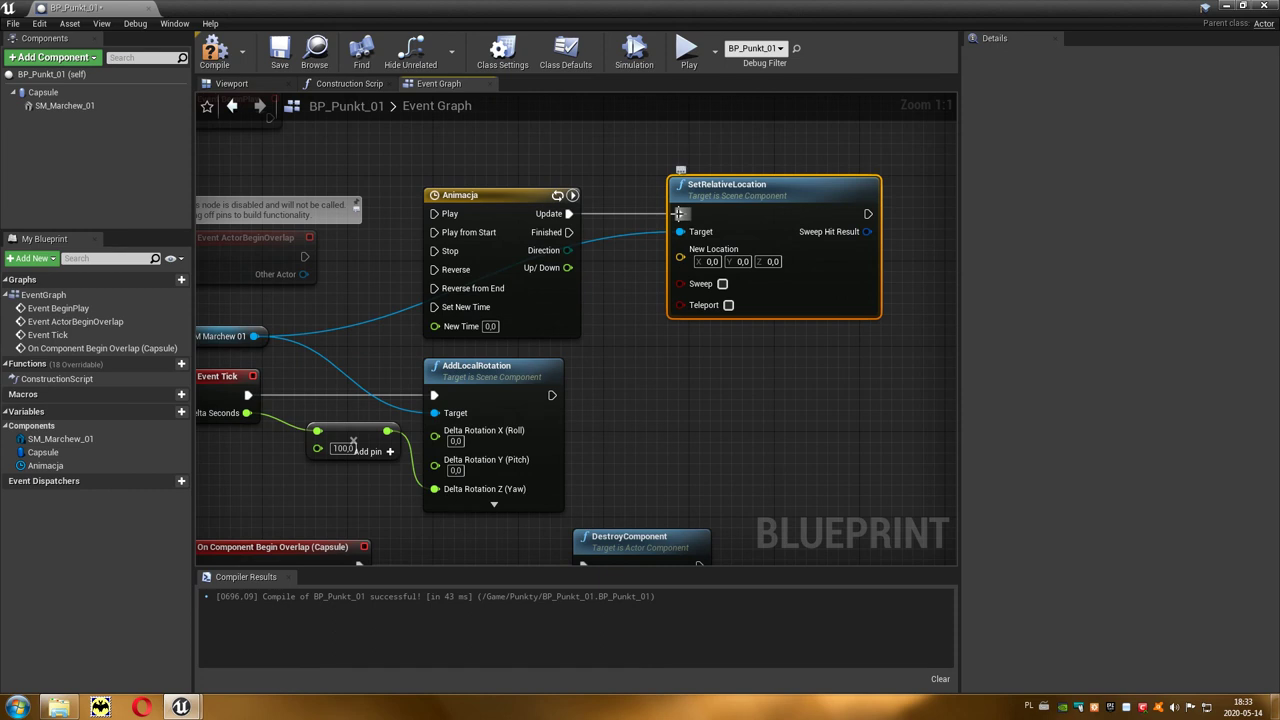
pyautogui.rightClick(722, 250)
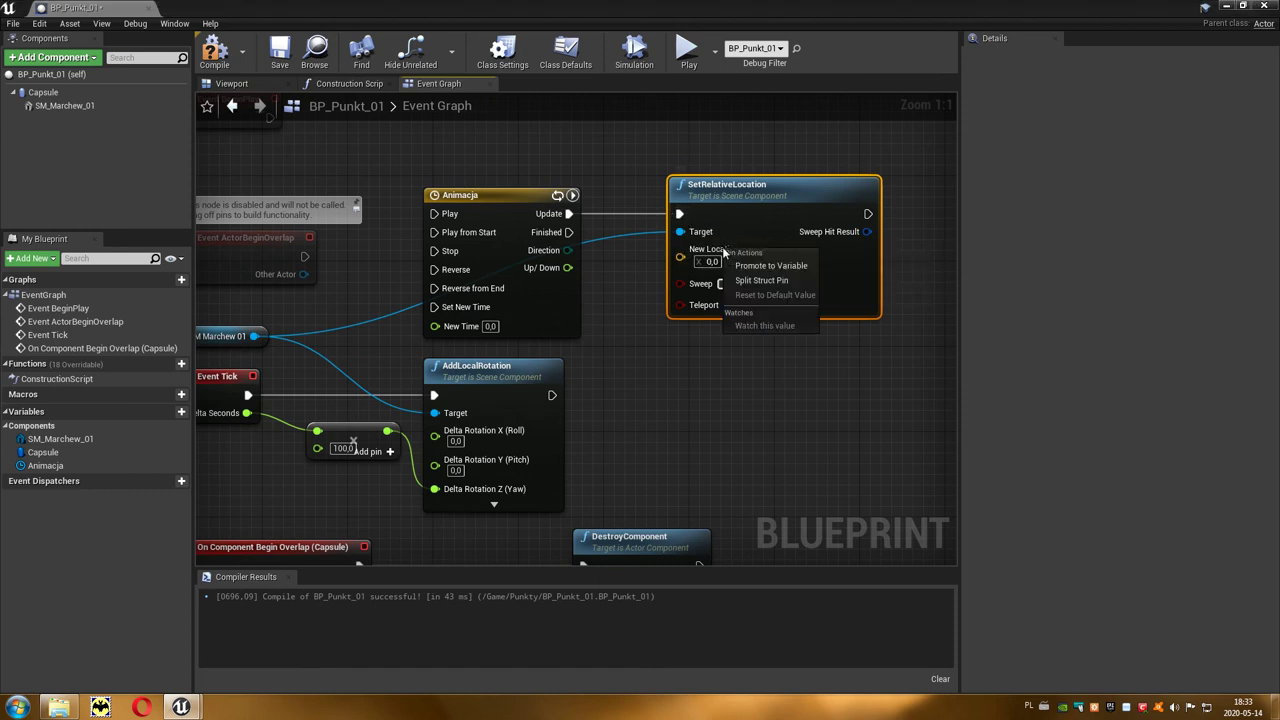
pyautogui.click(762, 281)
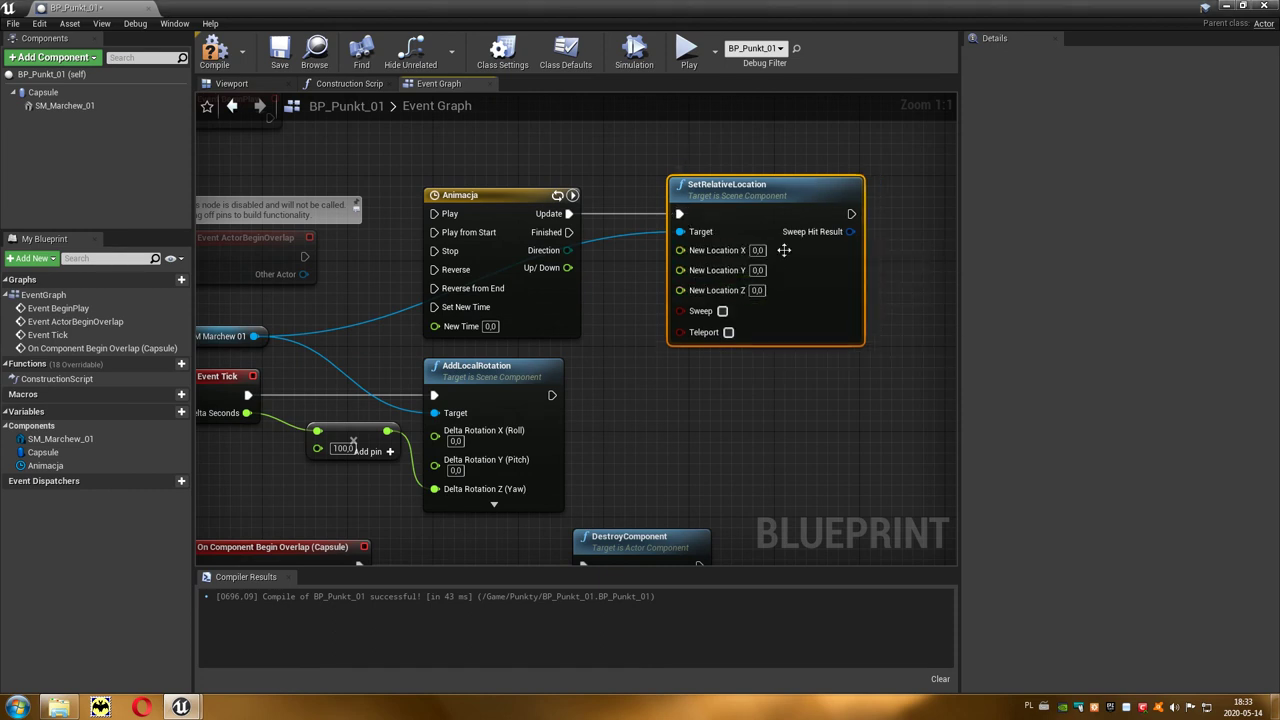
pyautogui.moveTo(791, 192); pyautogui.dragTo(844, 192)
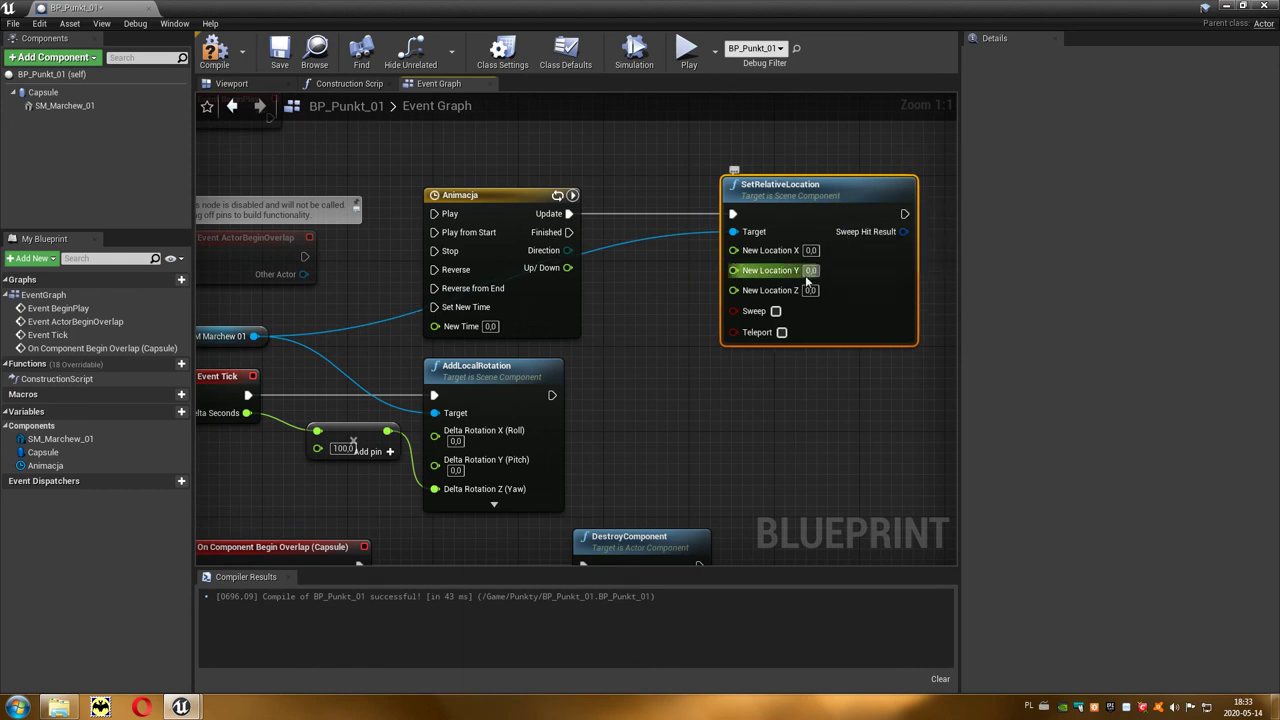
# Multiply the Up/Down output by 25,0 and feed the result into New Location Z
pyautogui.moveTo(567, 267); pyautogui.dragTo(620, 297)
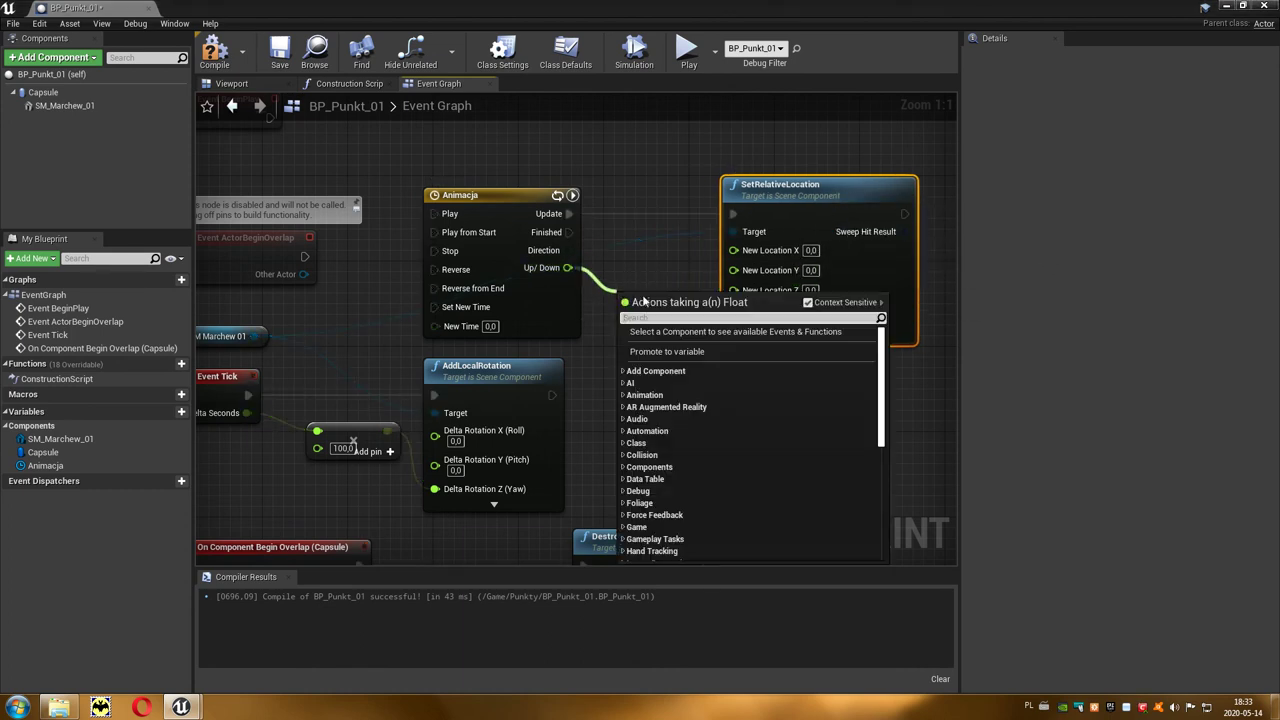
pyautogui.write('*')
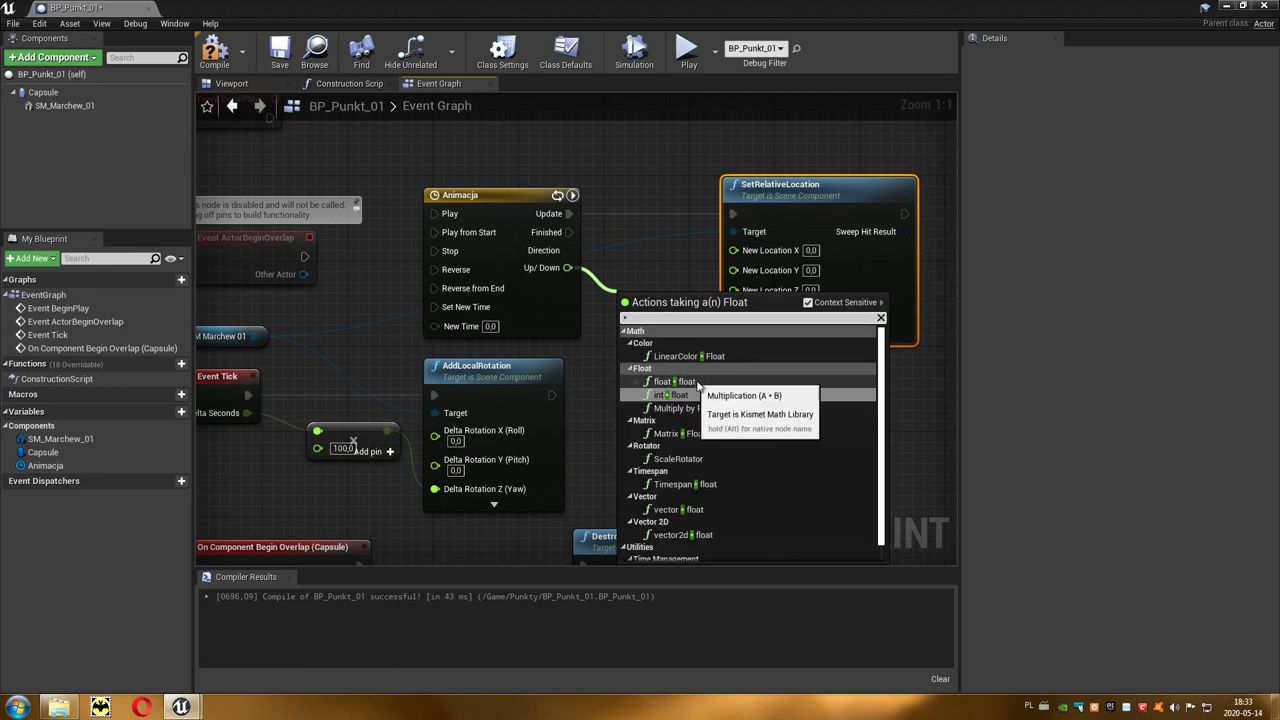
pyautogui.click(690, 381)
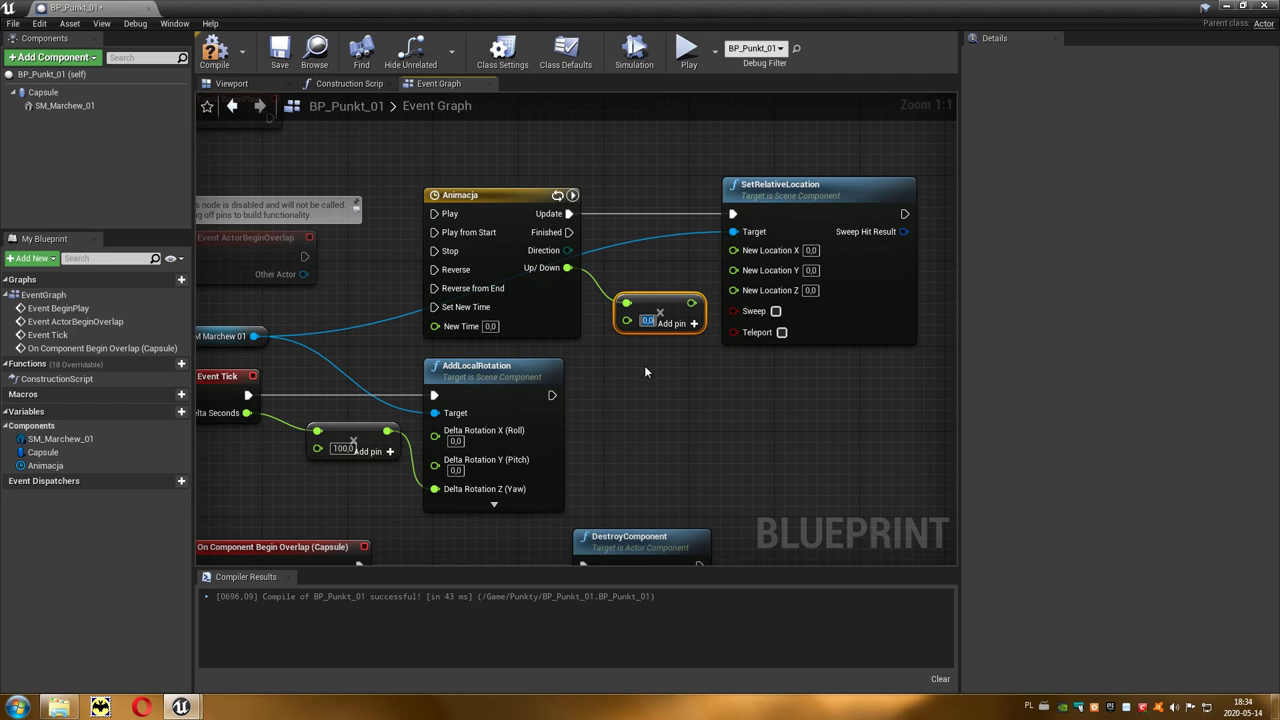
pyautogui.write('25,0')
pyautogui.moveTo(692, 303); pyautogui.dragTo(735, 291)
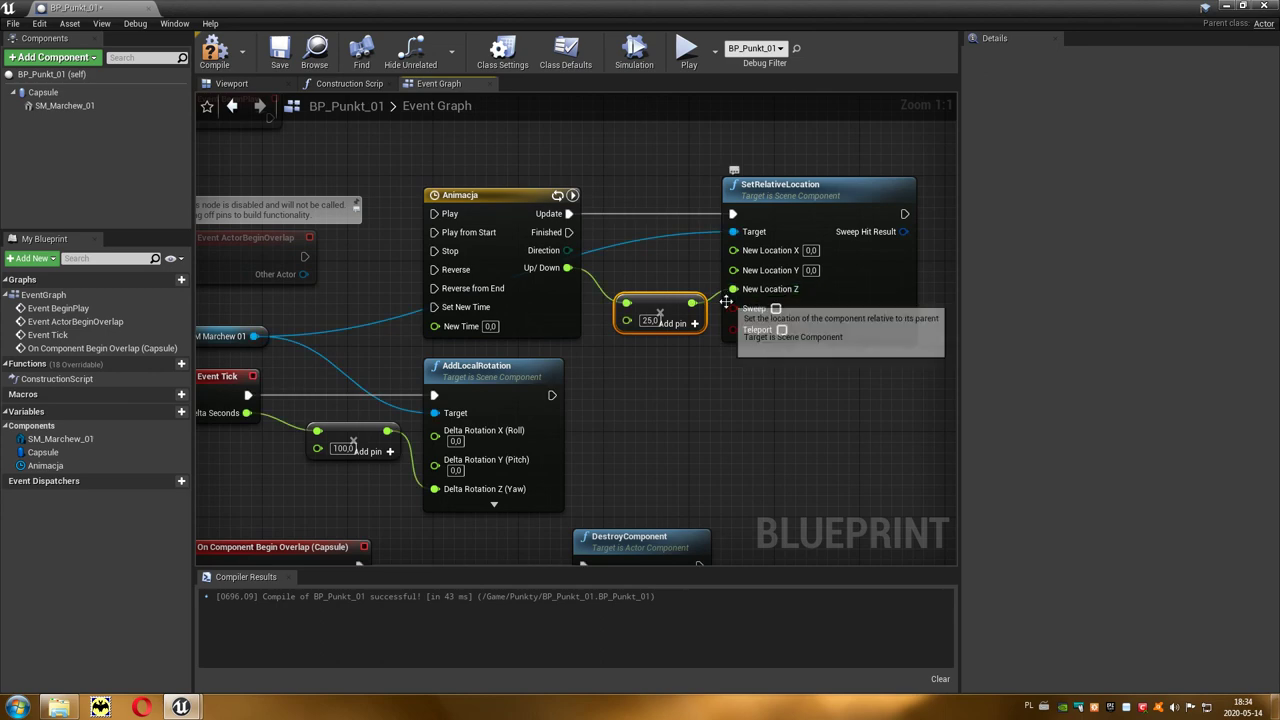
# Compile the blueprint and start a play-test of the bobbing carrot in the level
pyautogui.click(216, 55)
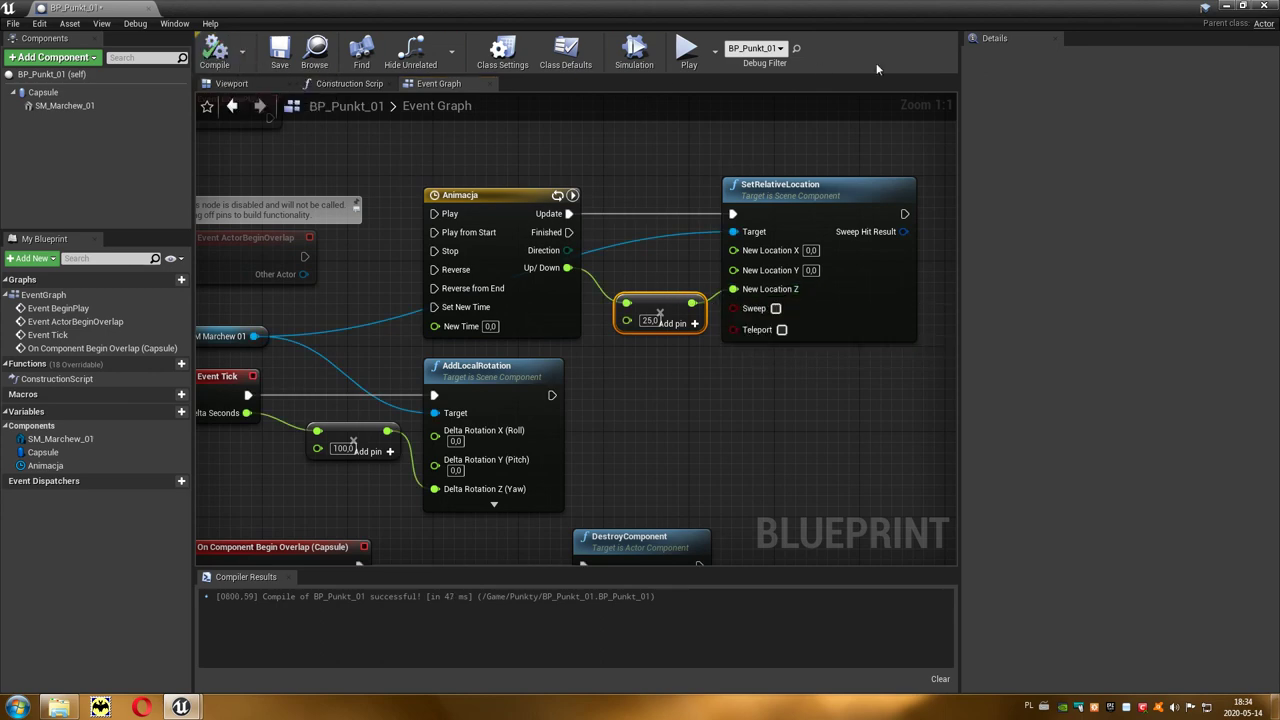
pyautogui.click(1227, 8)
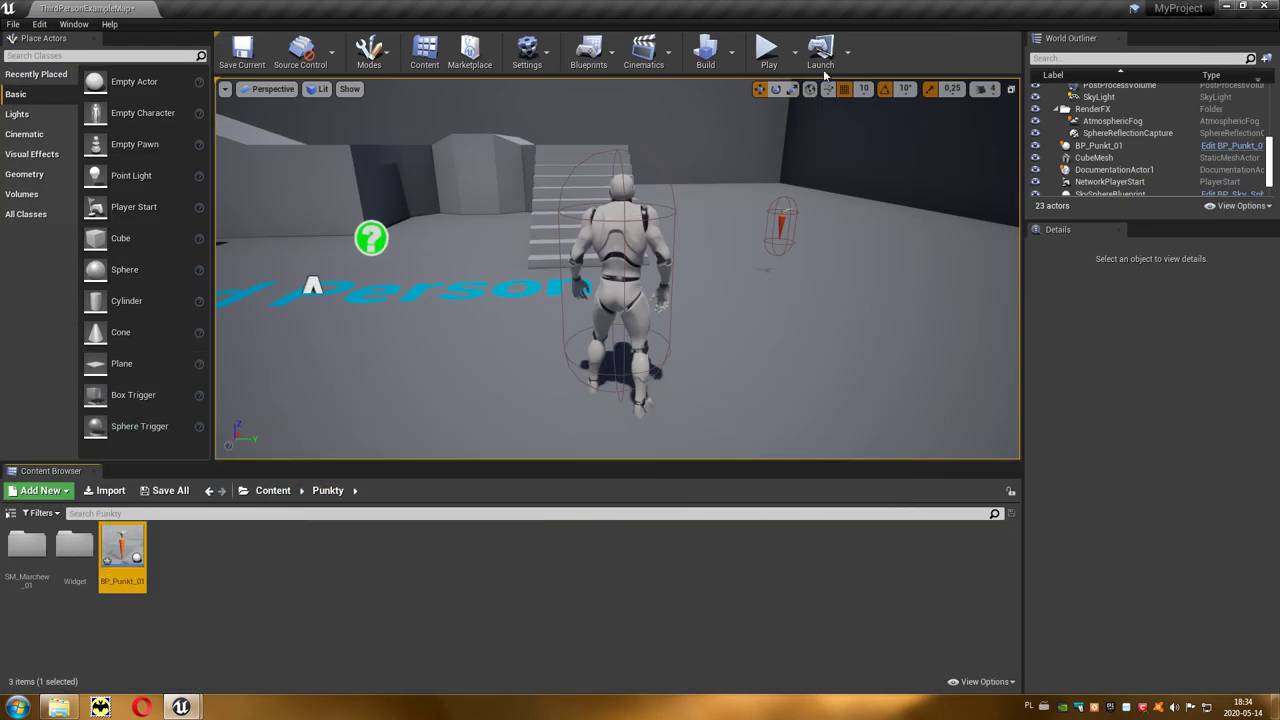
pyautogui.click(768, 47)
pyautogui.click(772, 198)
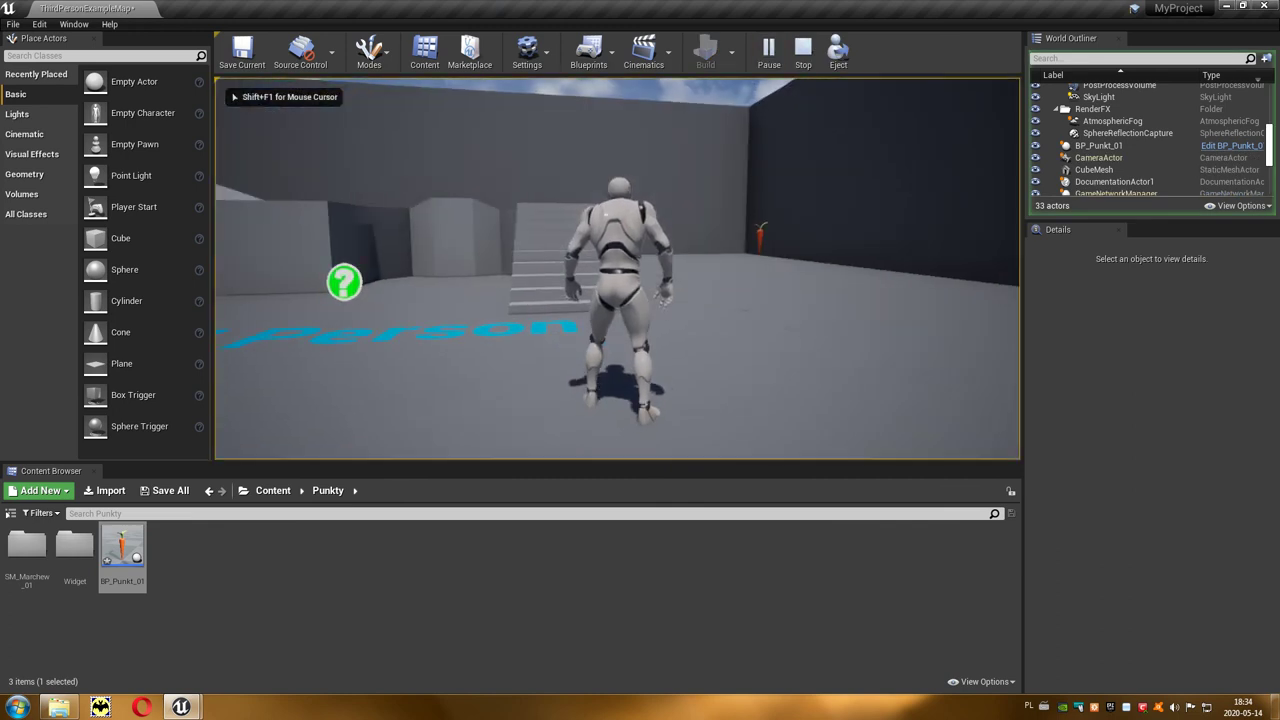
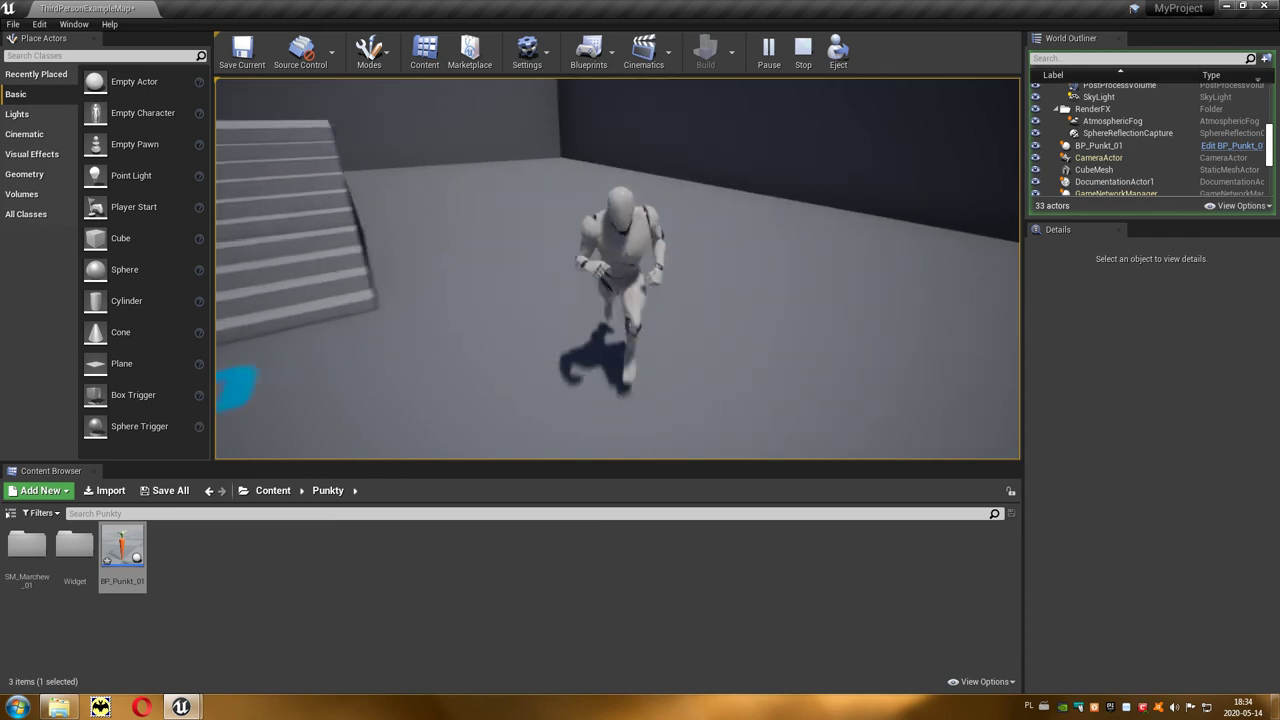
# End the play session and scroll the Message Log through the SM_Marchew_01 pending-kill errors
pyautogui.hotkey('shift', 'F1')
pyautogui.press('Escape')
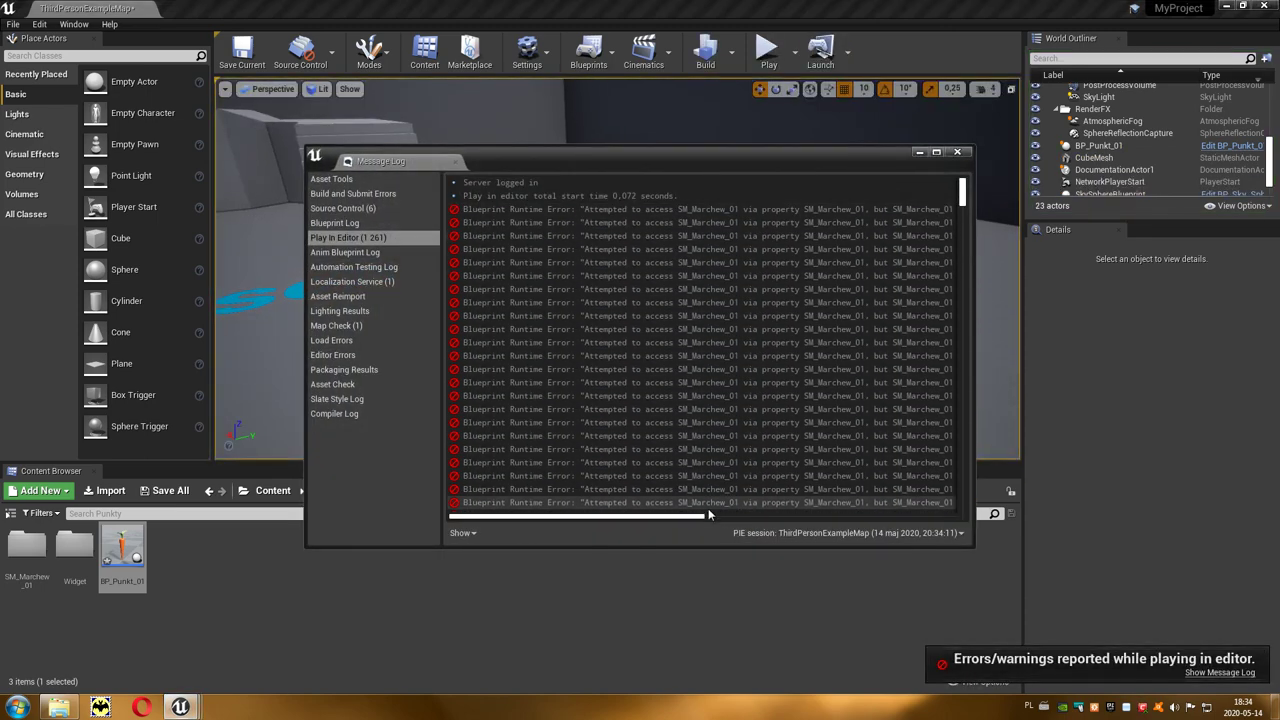
pyautogui.moveTo(685, 518); pyautogui.dragTo(948, 531)
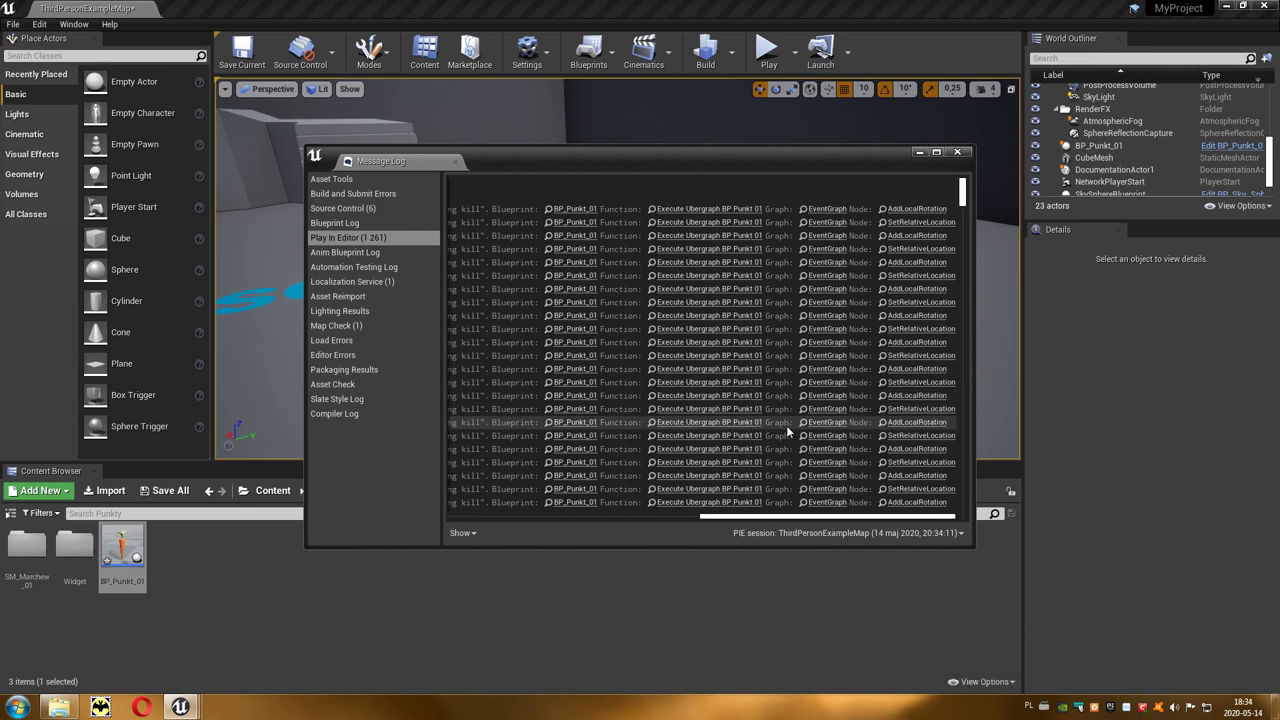
# Dismiss the Message Log and open BP_Punkt_01's Event Graph at the overlap's DestroyComponent node
pyautogui.click(958, 153)
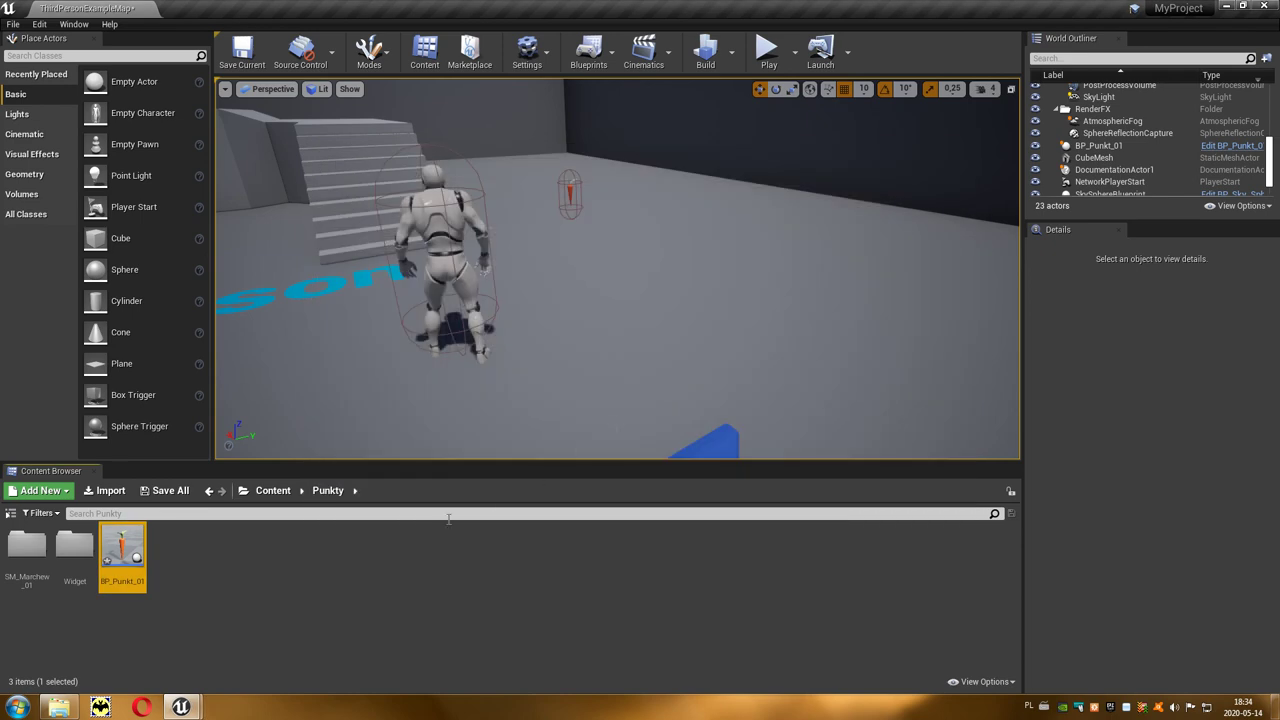
pyautogui.doubleClick(141, 587)
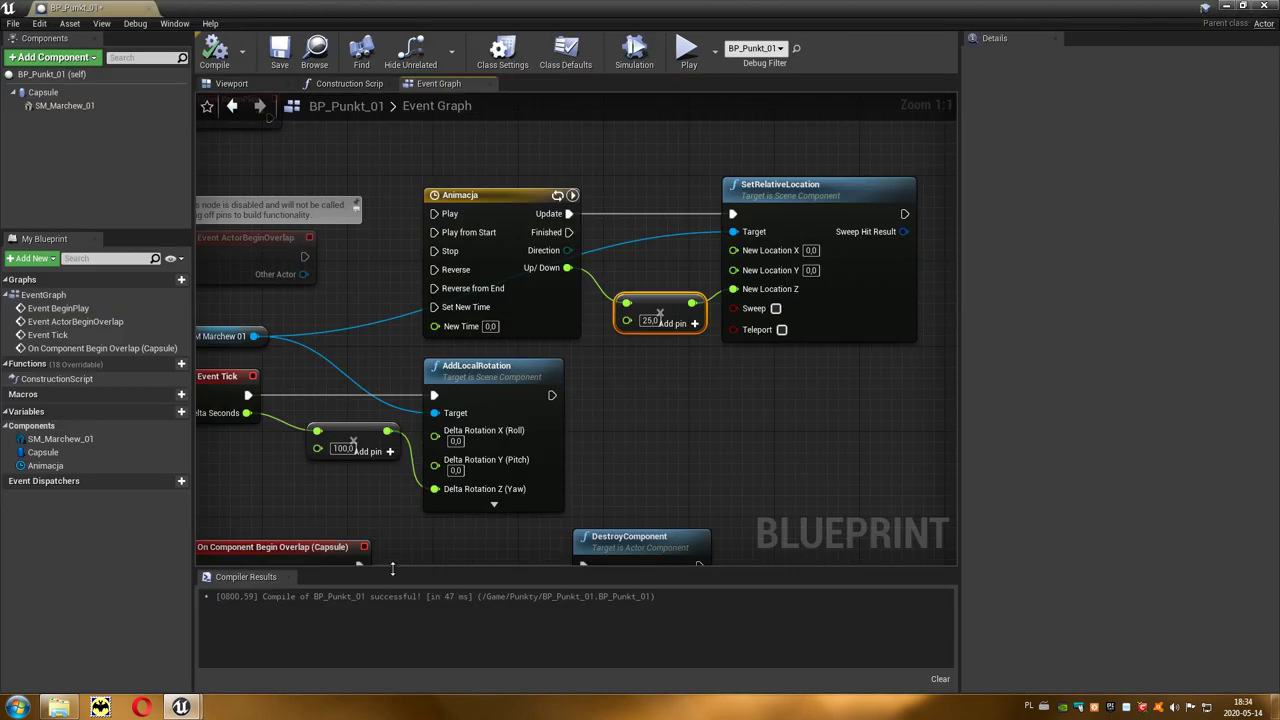
pyautogui.moveTo(769, 490); pyautogui.dragTo(805, 286, button='right')
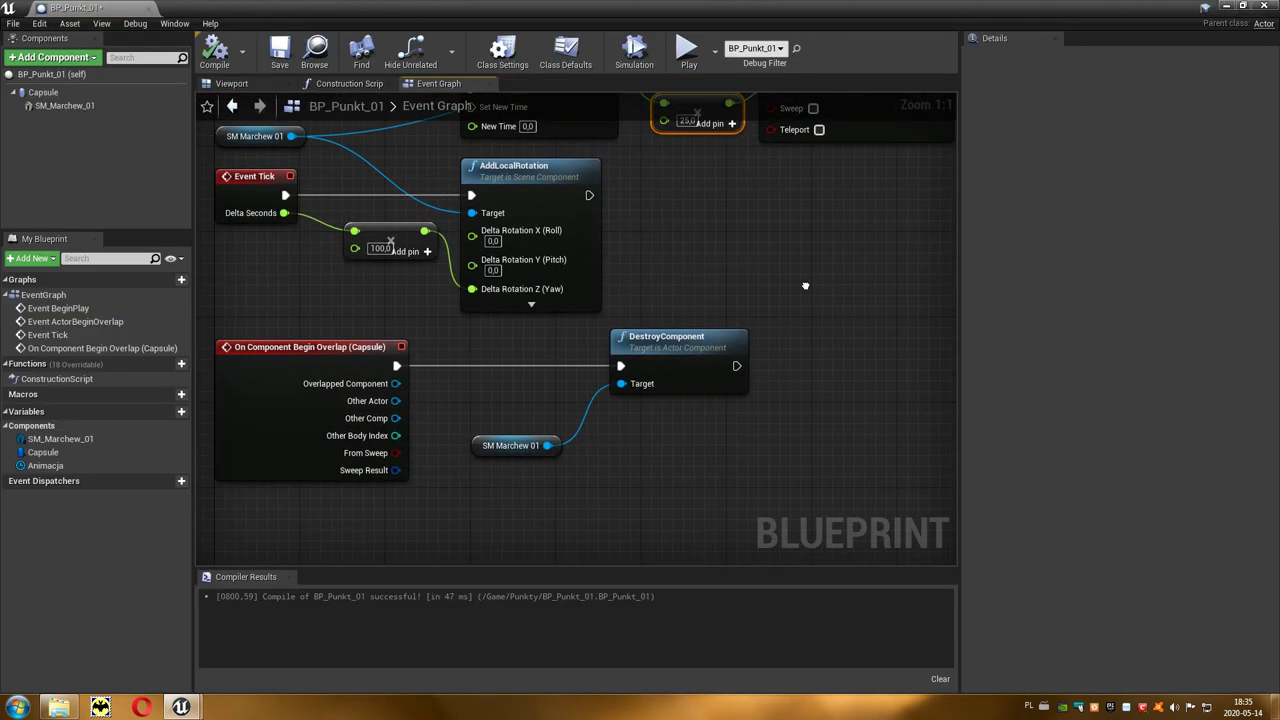
pyautogui.click(665, 356)
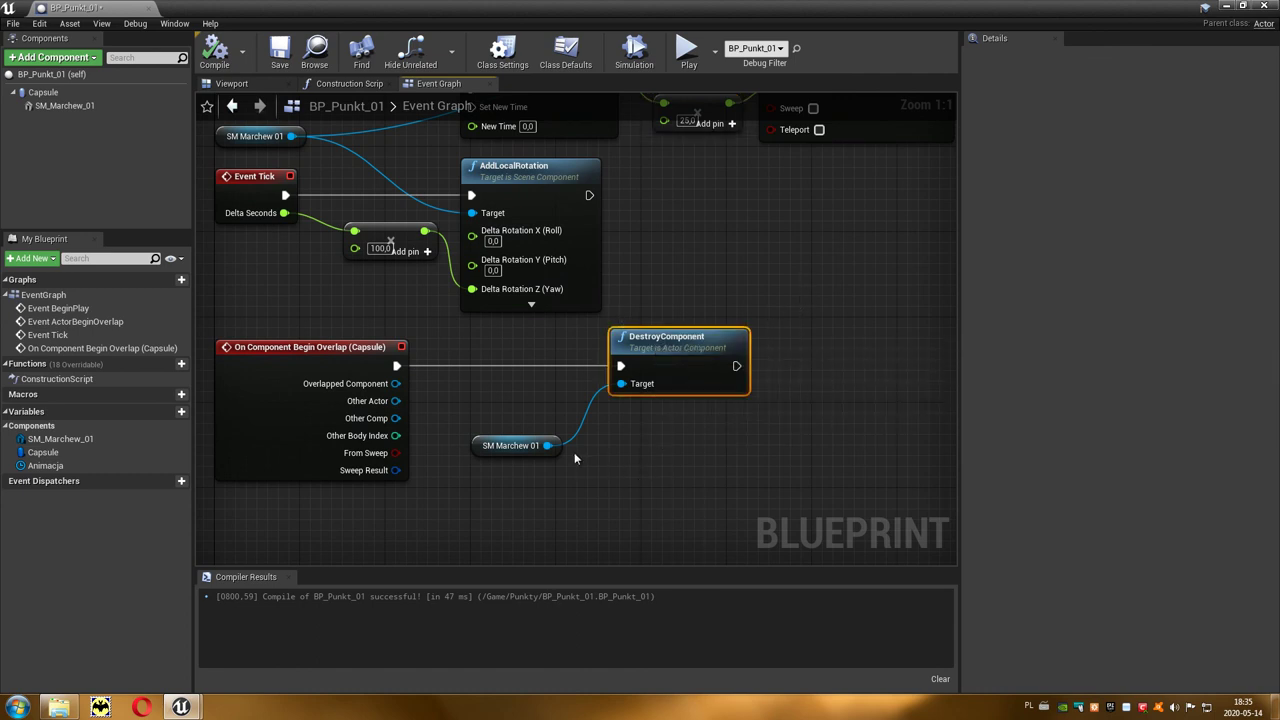
# Add a Set Visibility node from the SM Marchew 01 reference via a 'setvis' search
pyautogui.moveTo(549, 447); pyautogui.dragTo(633, 458)
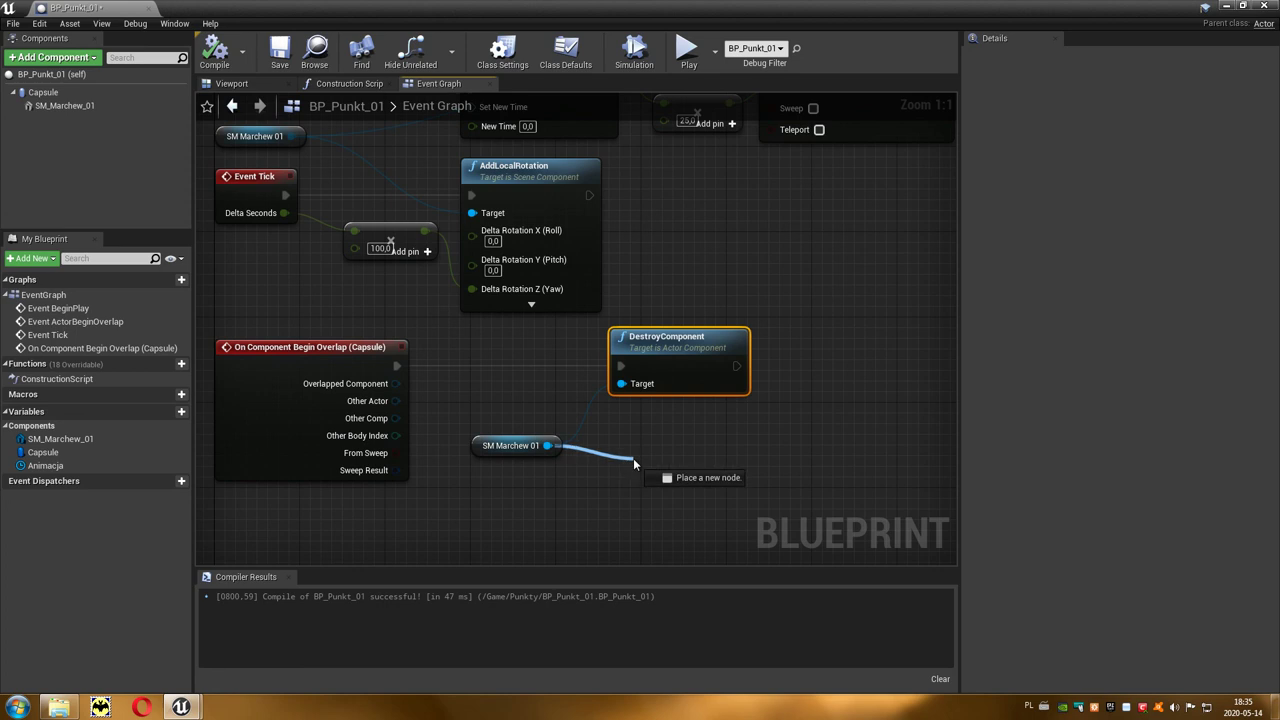
pyautogui.write('set')
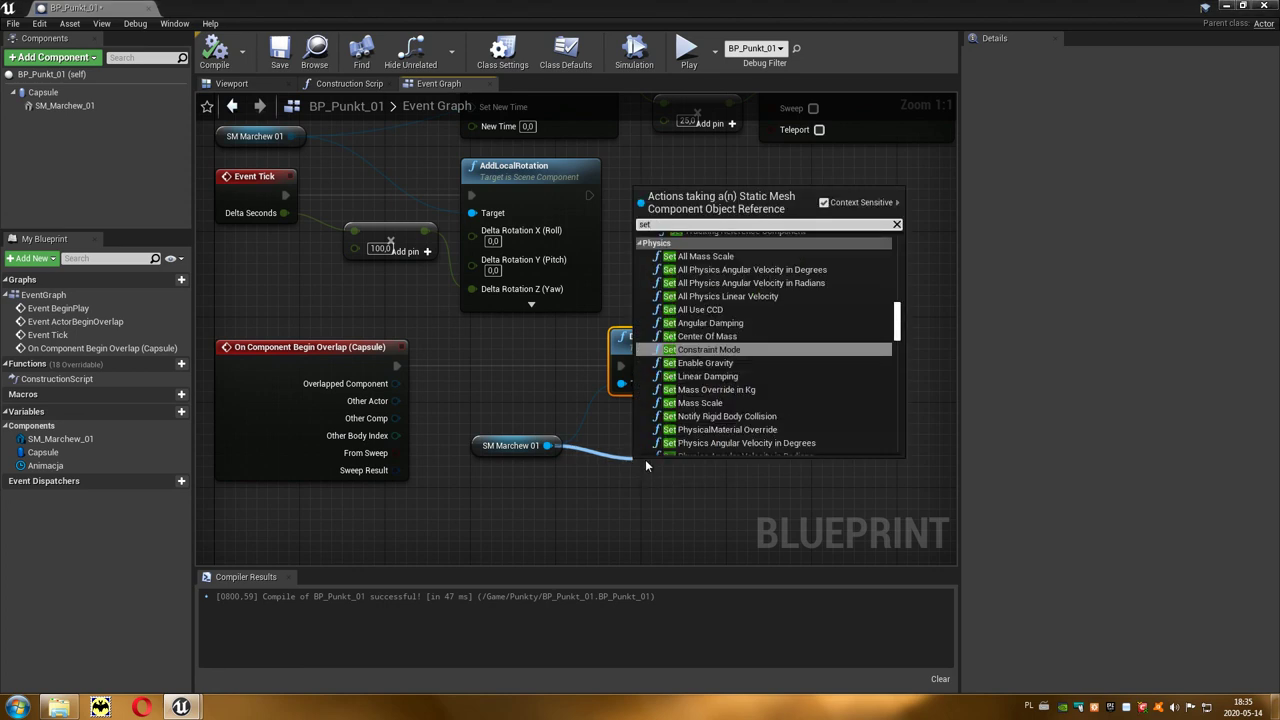
pyautogui.write('vis')
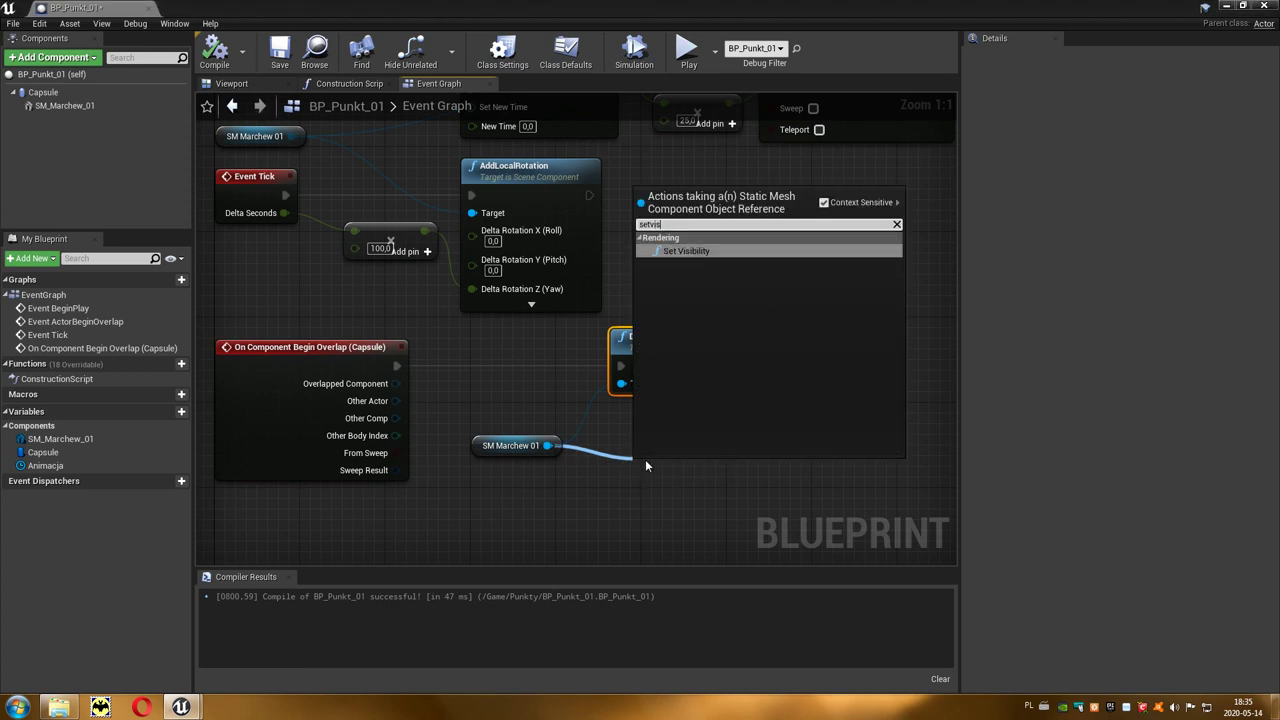
pyautogui.click(717, 254)
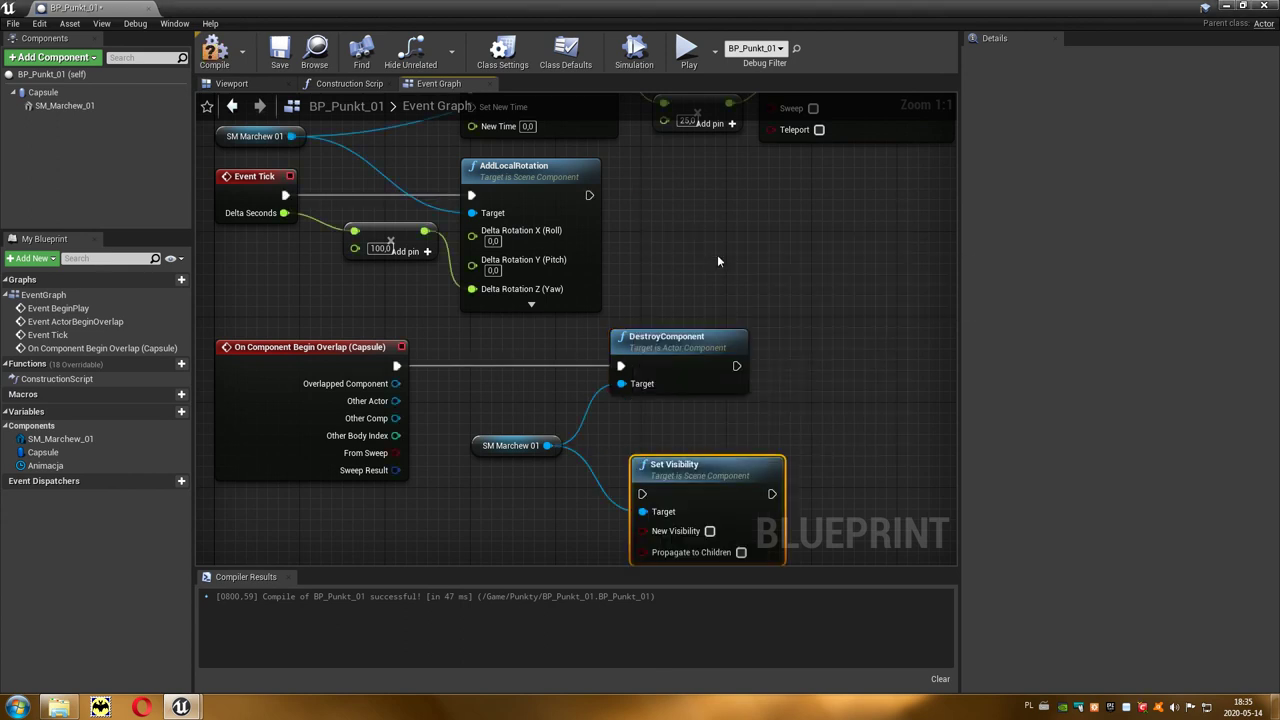
pyautogui.moveTo(697, 475)
pyautogui.mouseDown()
pyautogui.moveTo(677, 444)
pyautogui.moveTo(683, 352)
pyautogui.mouseUp()
# Delete DestroyComponent and wire the overlap event's exec pin into Set Visibility
pyautogui.click(693, 347)
pyautogui.press('Delete')
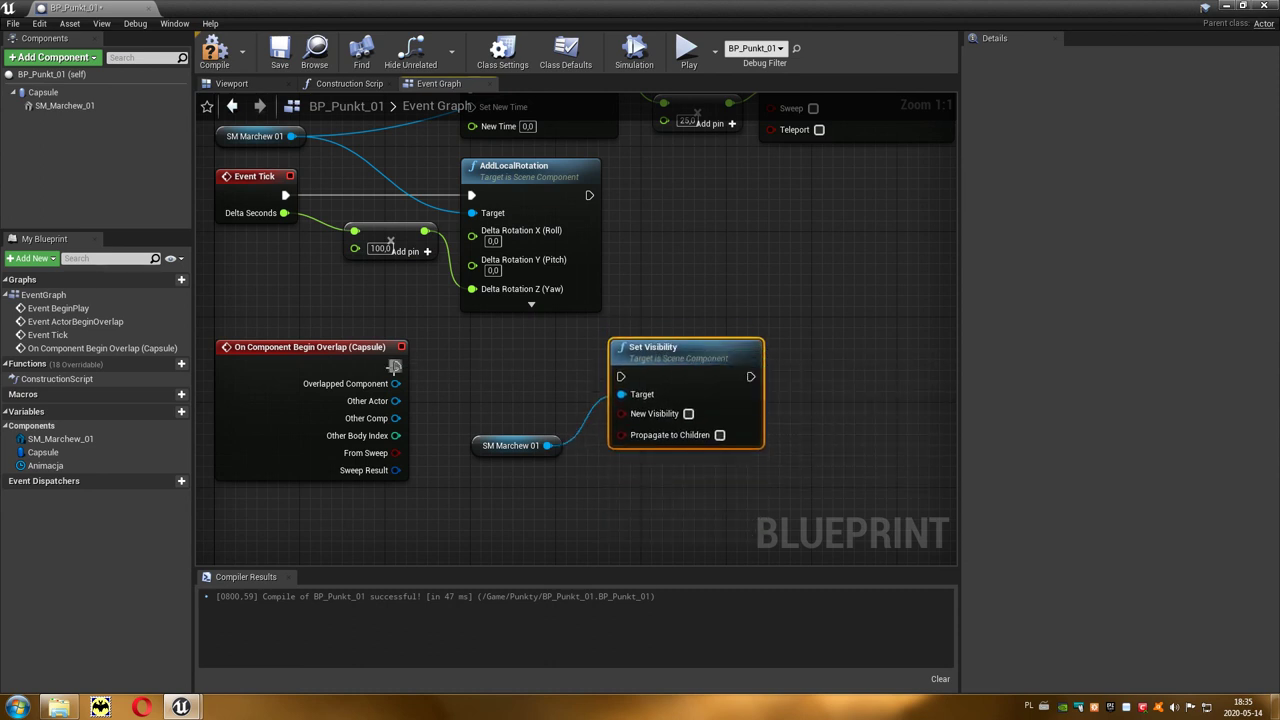
pyautogui.moveTo(396, 366); pyautogui.dragTo(621, 378)
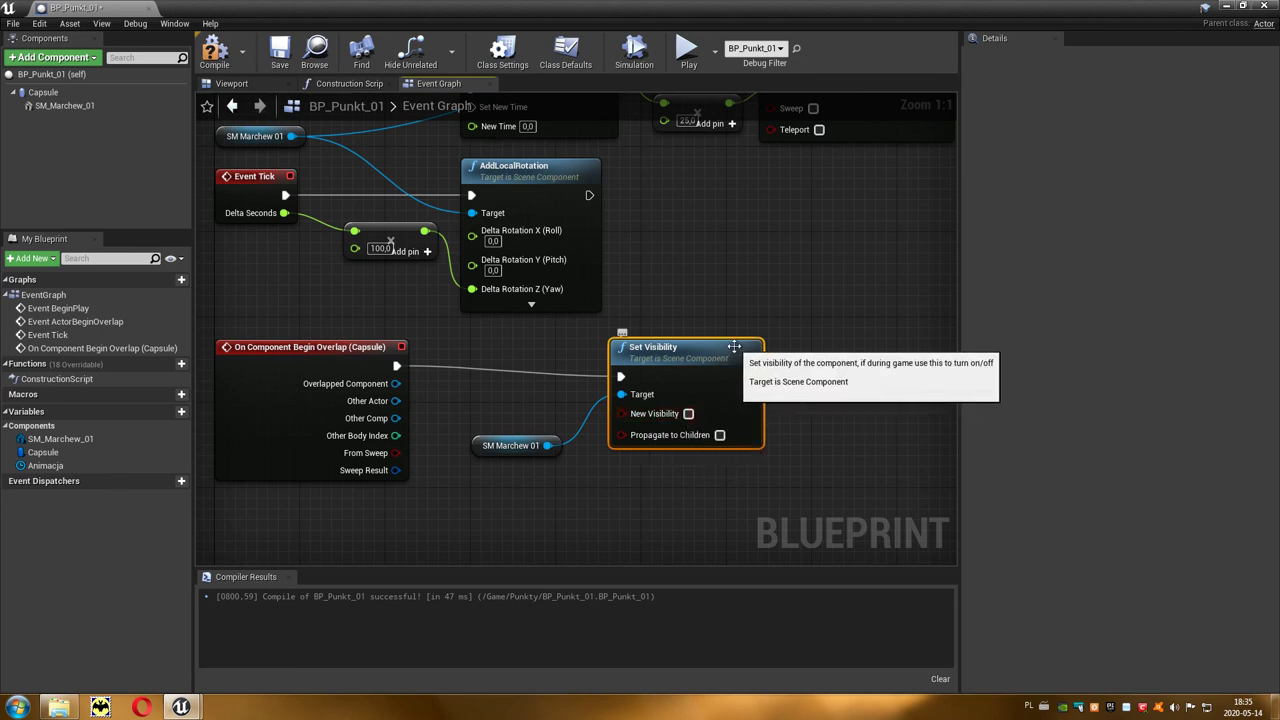
pyautogui.moveTo(736, 346); pyautogui.dragTo(736, 336)
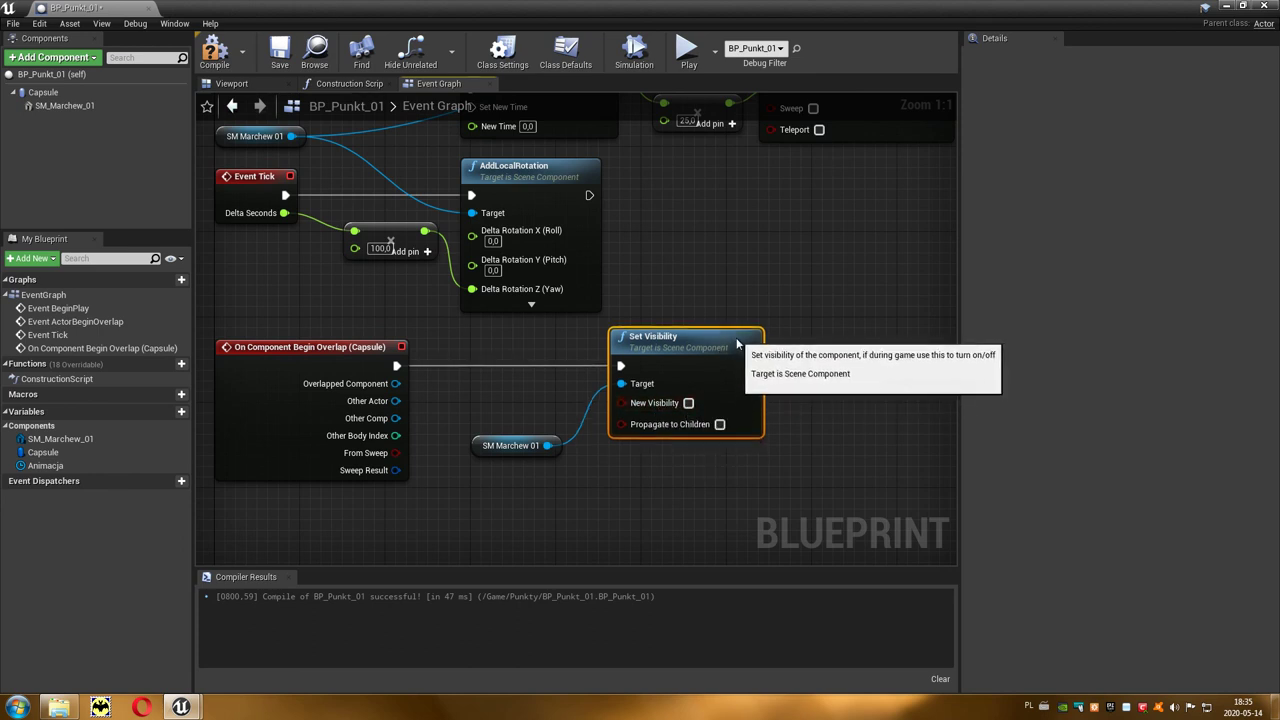
# Compile BP_Punkt_01 and play-test the level, running the character forward and sideways
pyautogui.click(228, 68)
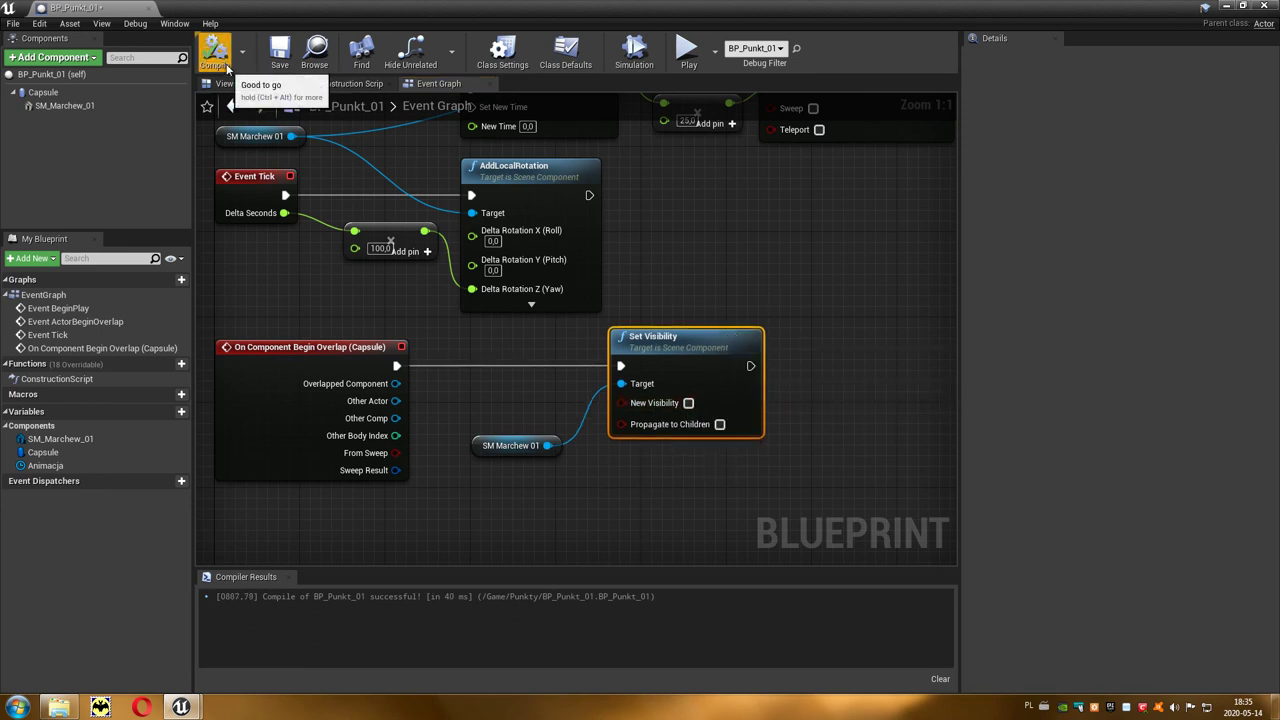
pyautogui.click(1226, 7)
pyautogui.click(768, 52)
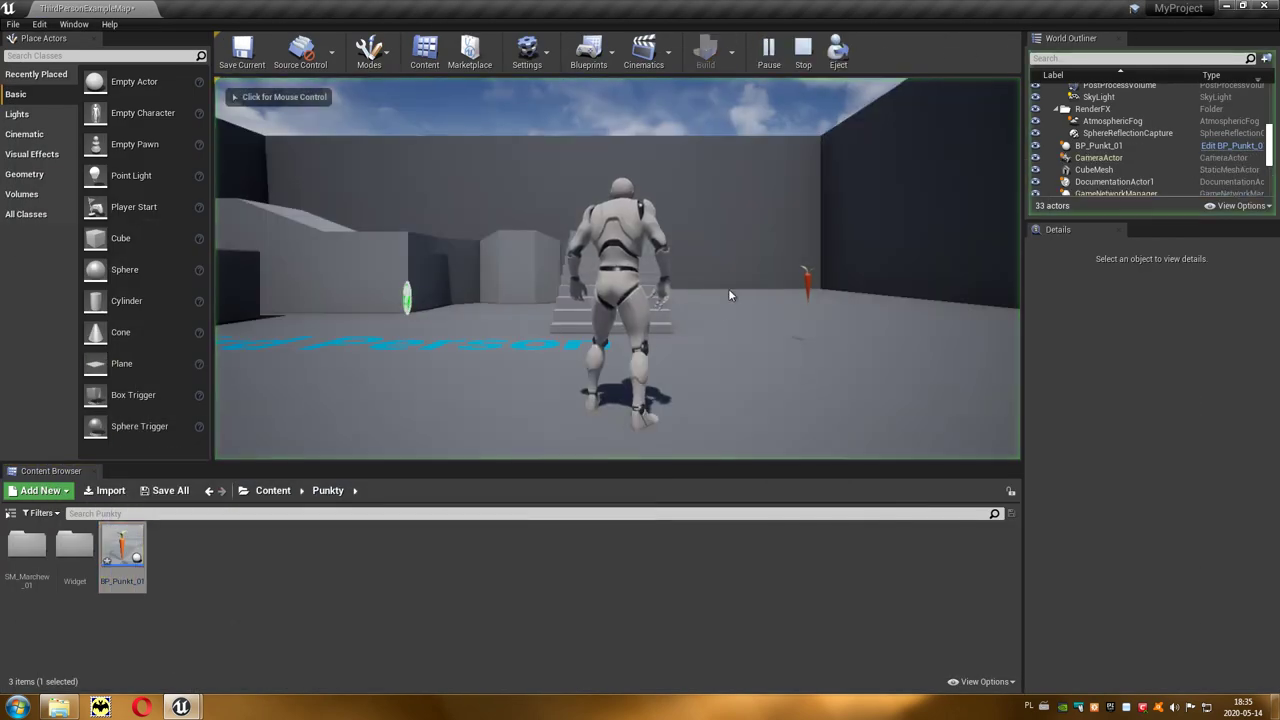
pyautogui.press('w')
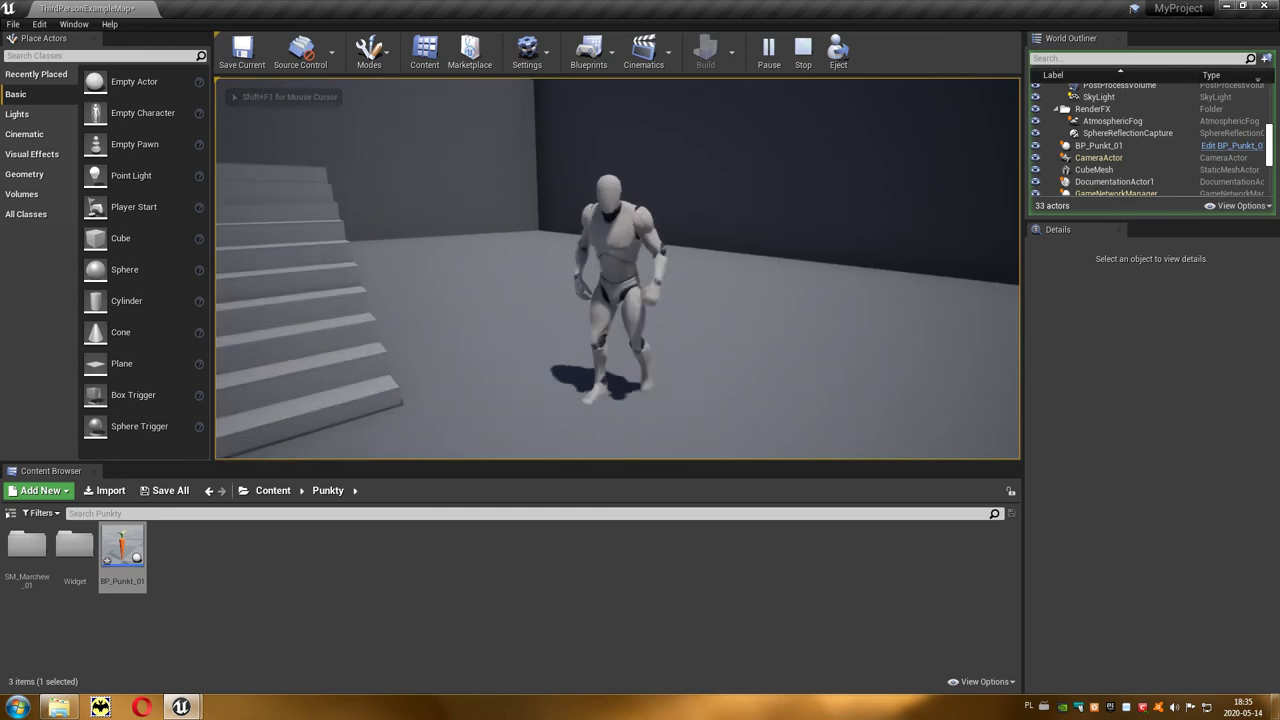
pyautogui.press('d')
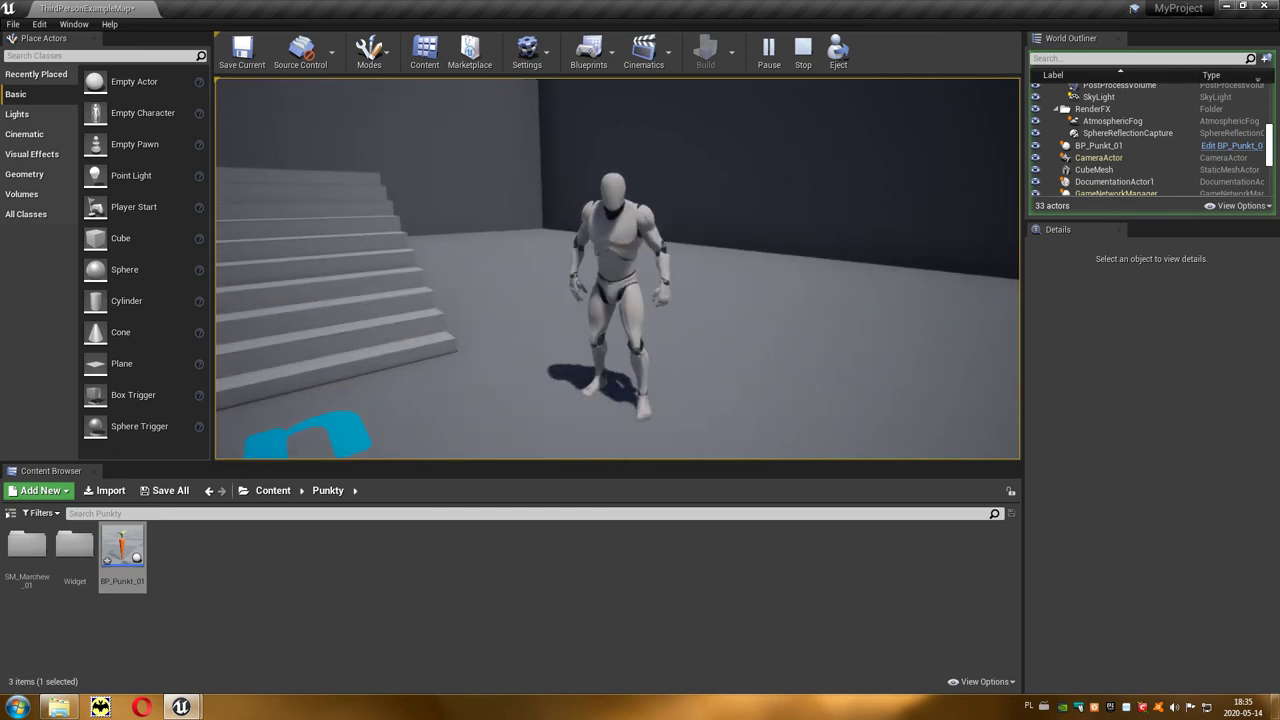
pyautogui.press('Escape')
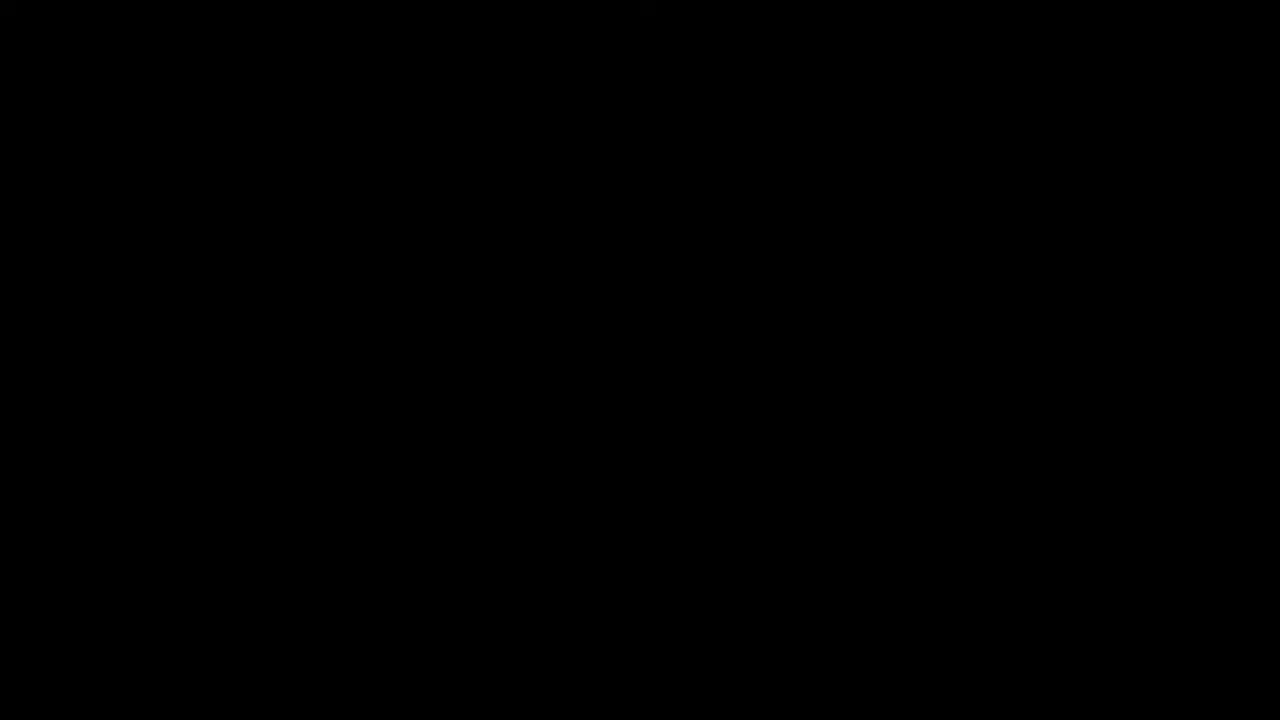